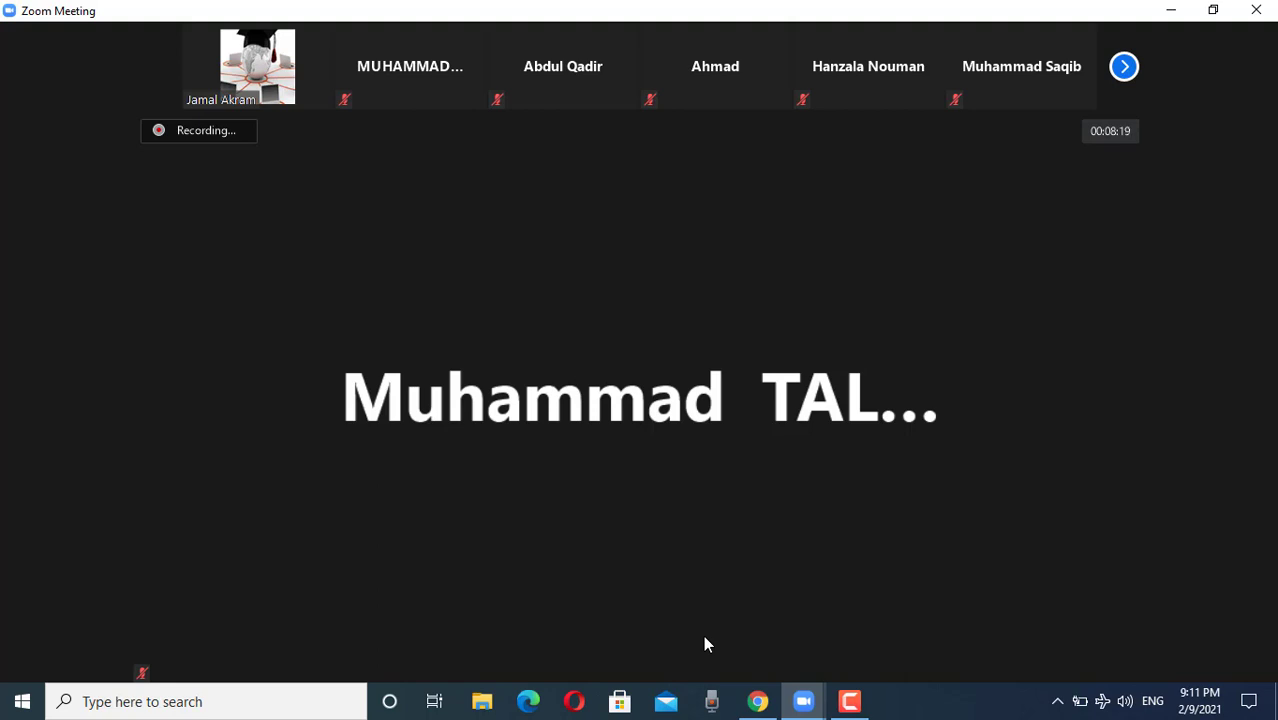
Step: Share the whole Screen from Zoom's Share Screen picker with the meeting
{"action": "mouse_move", "coordinate": [690, 659]}
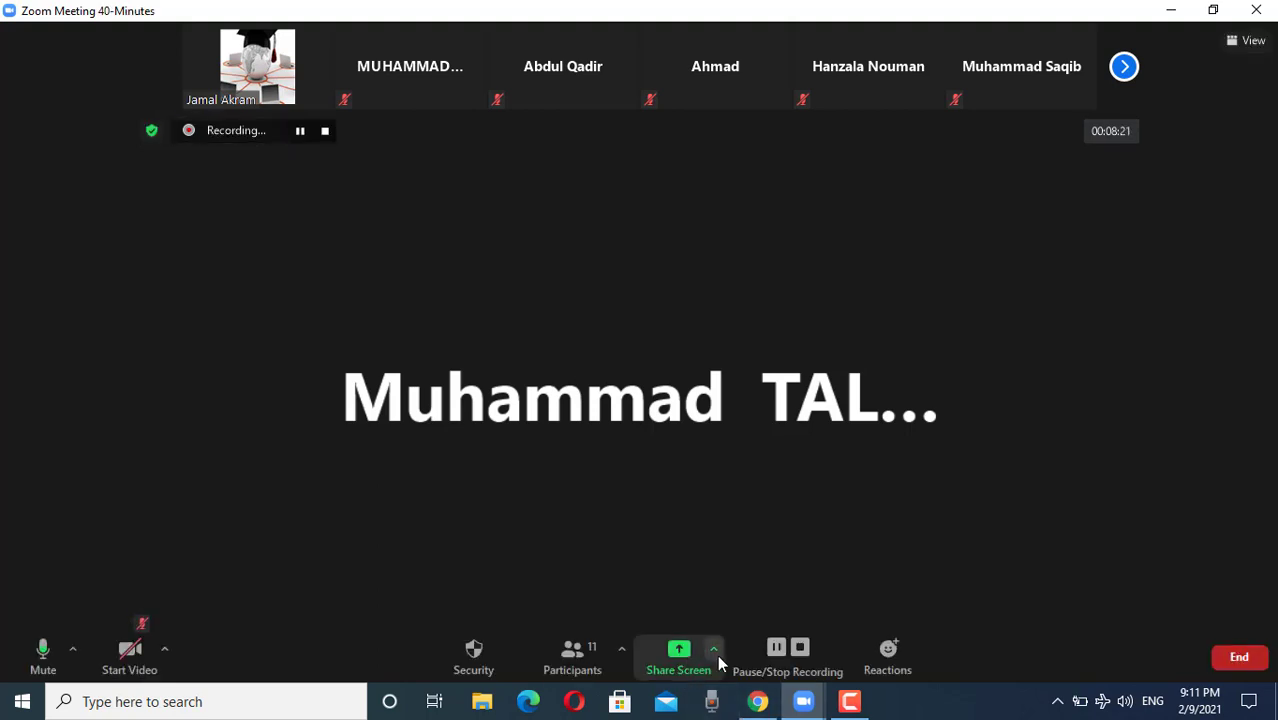
{"action": "left_click", "coordinate": [681, 662]}
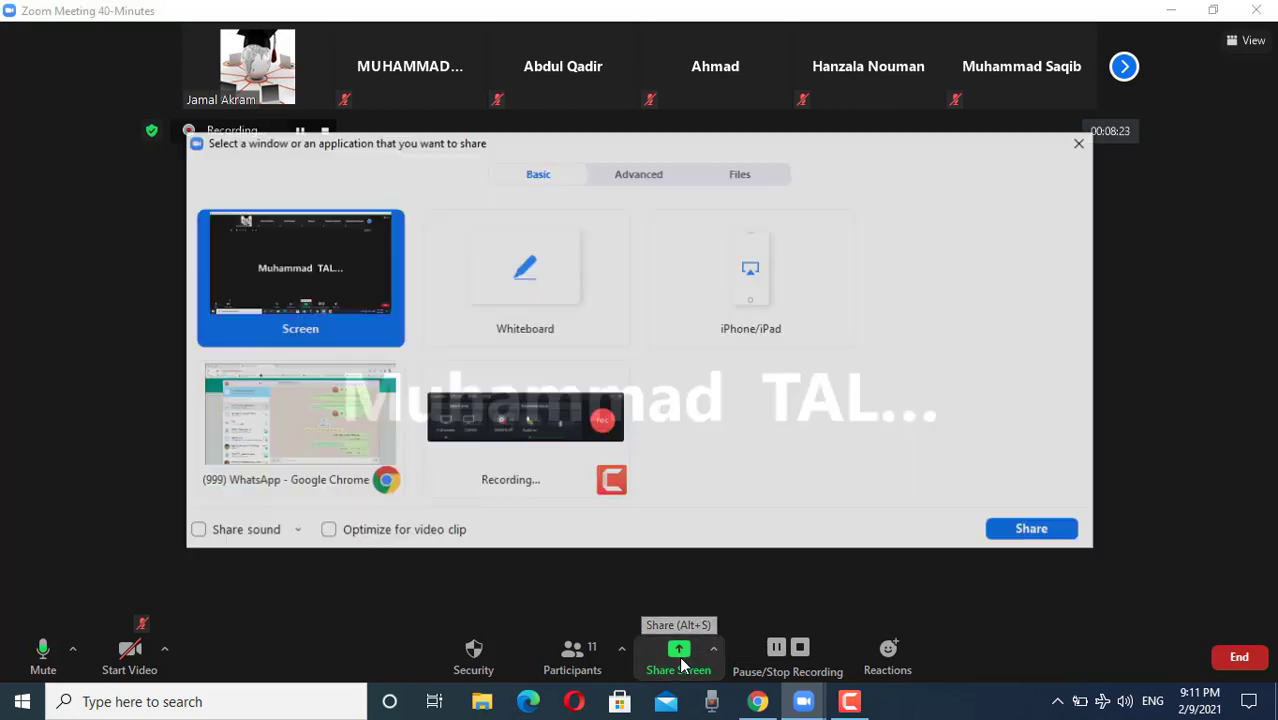
{"action": "double_click", "coordinate": [292, 289]}
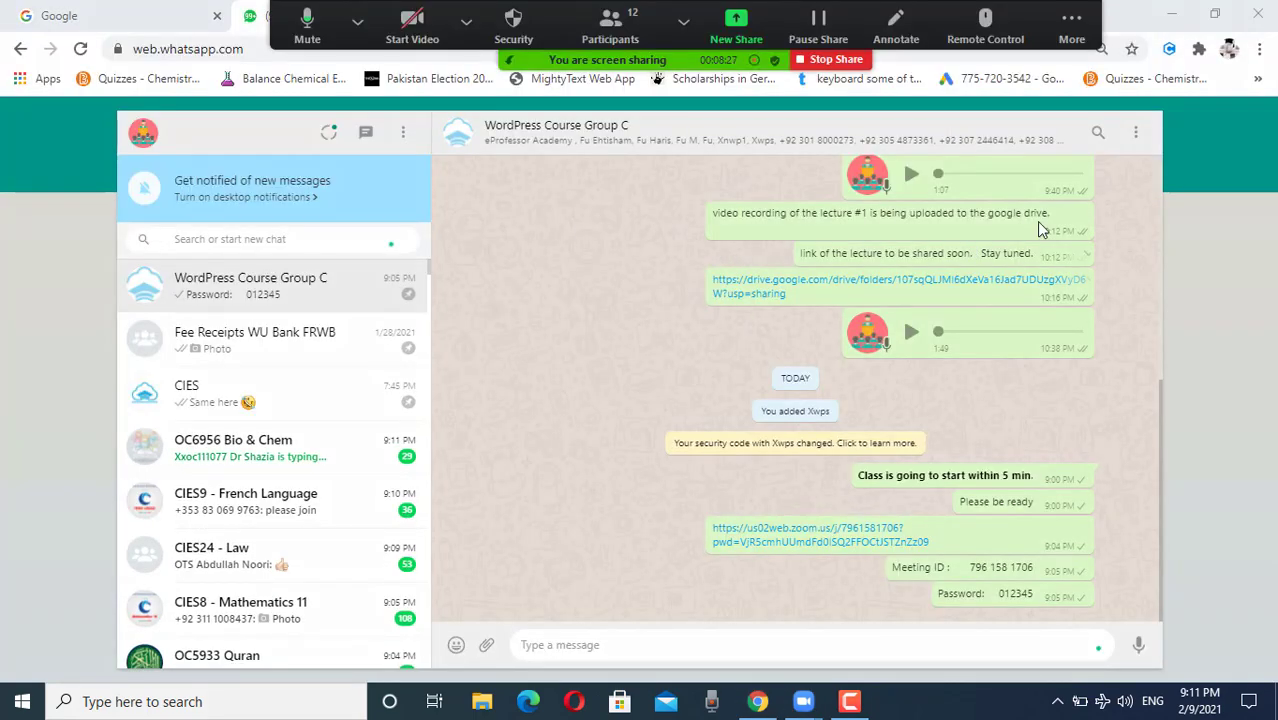
Step: Minimize the Chrome and Zoom windows to clear the desktop
{"action": "left_click", "coordinate": [1071, 28]}
{"action": "left_click", "coordinate": [1170, 25]}
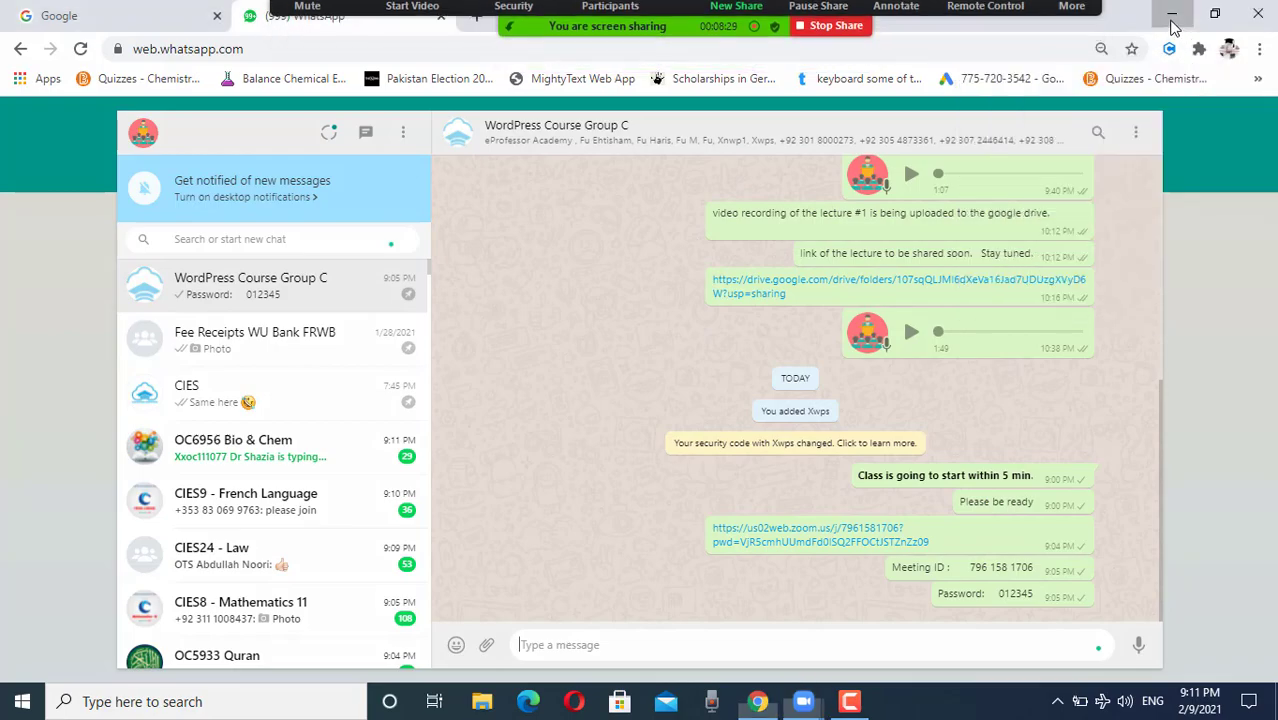
{"action": "left_click", "coordinate": [1172, 25]}
{"action": "left_click", "coordinate": [981, 27]}
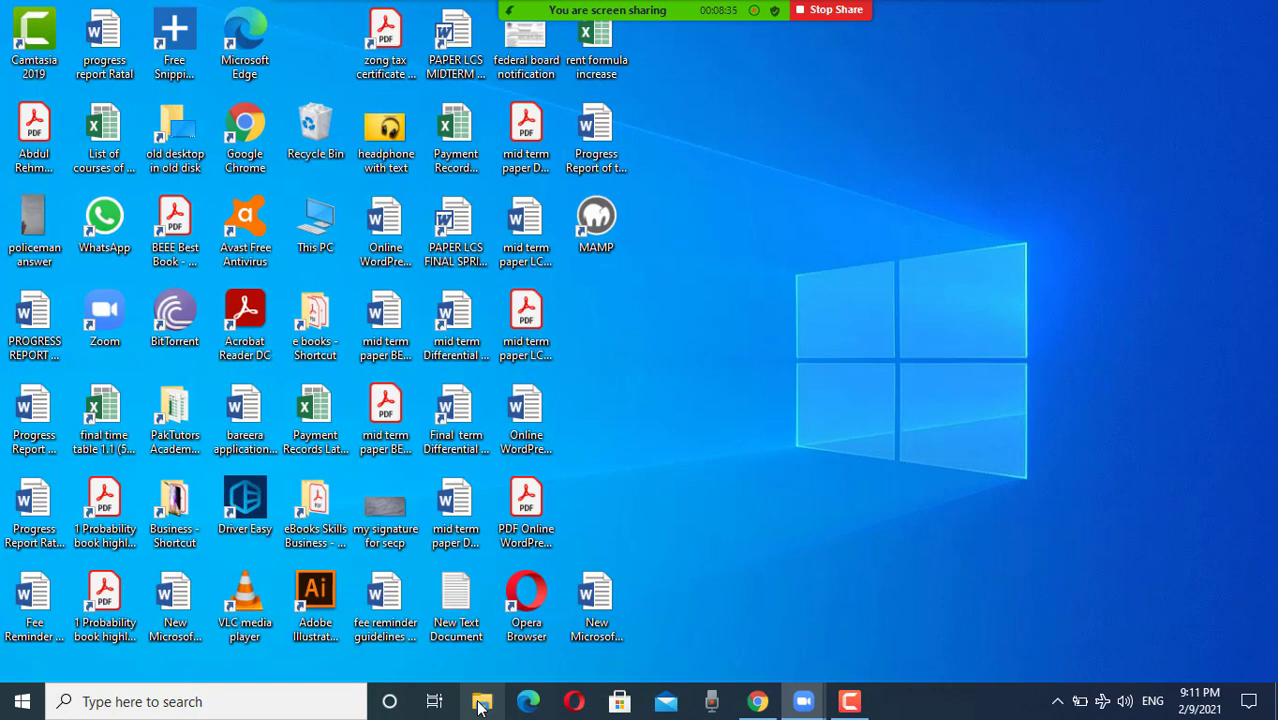
Step: Open File Explorer and go to Documents\WordPress Course
{"action": "left_click", "coordinate": [481, 704]}
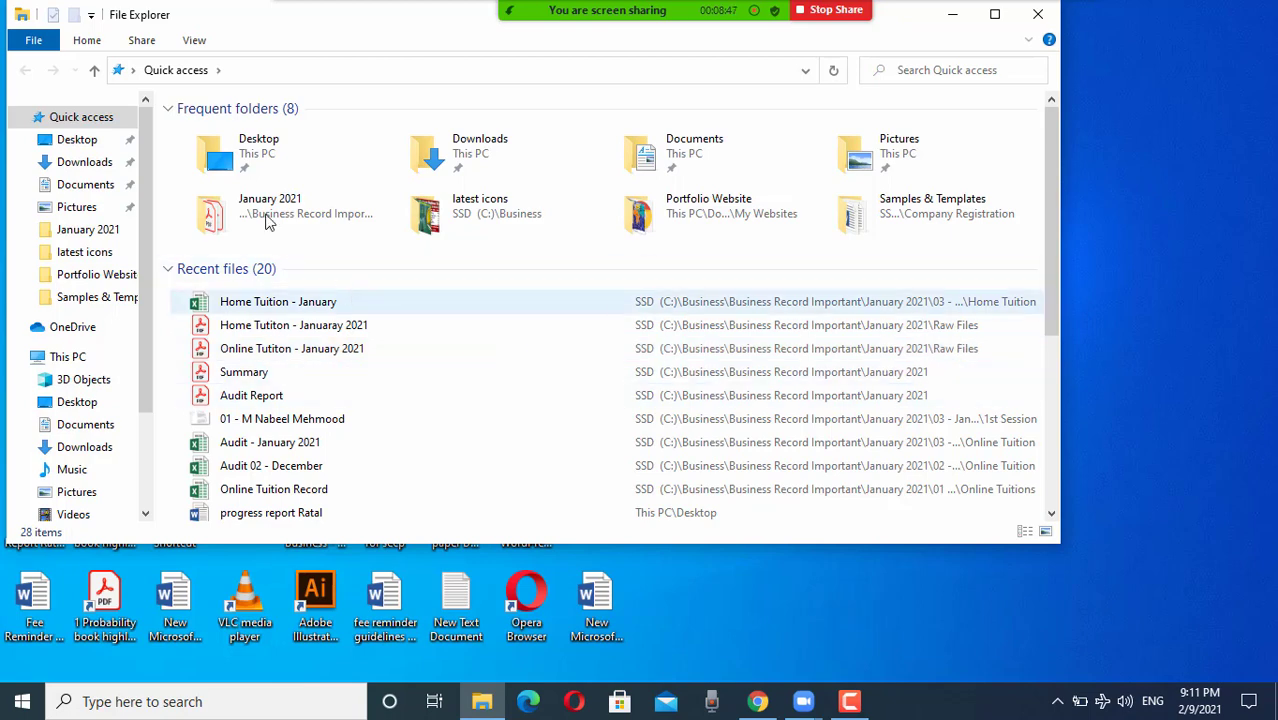
{"action": "left_click", "coordinate": [86, 166]}
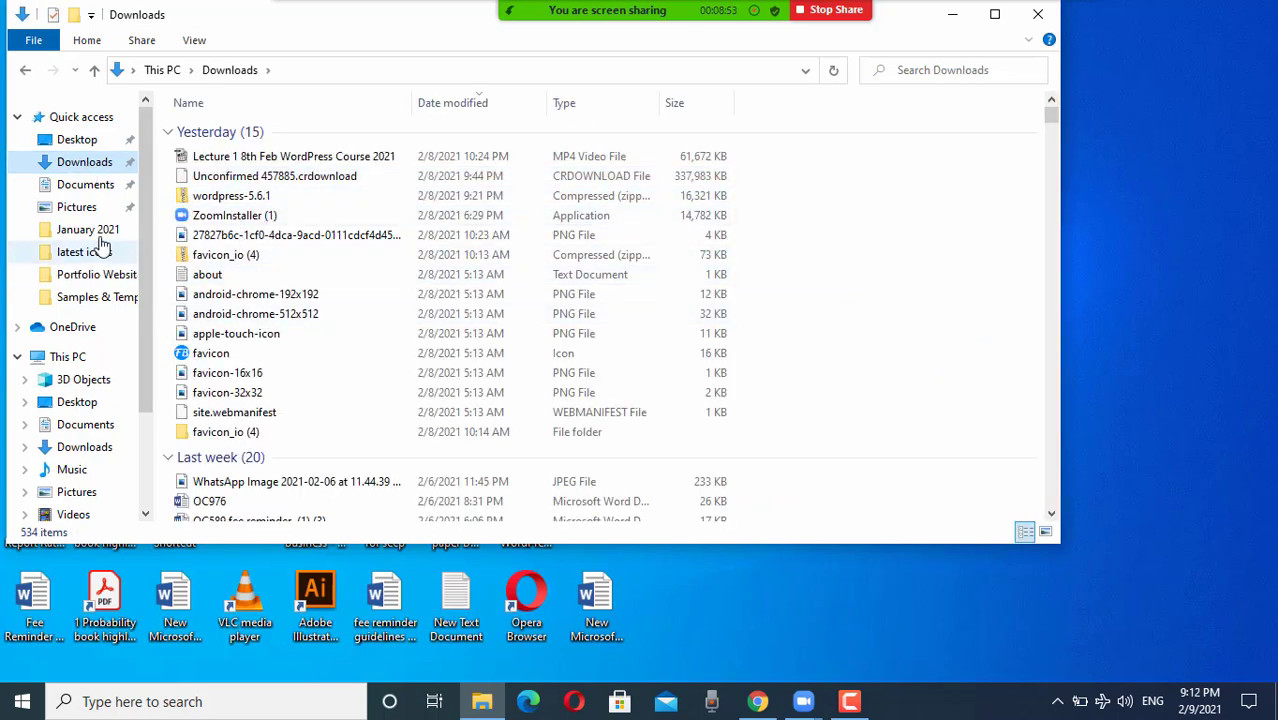
{"action": "left_click", "coordinate": [94, 186]}
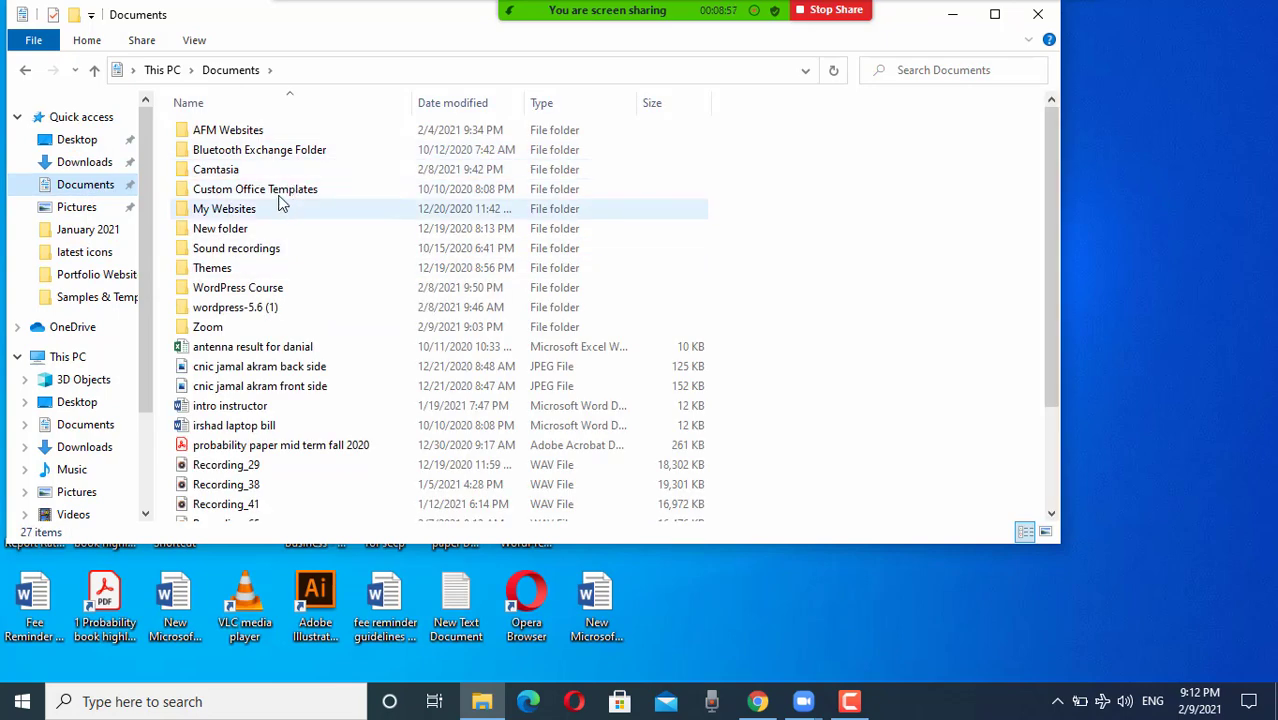
{"action": "double_click", "coordinate": [256, 292]}
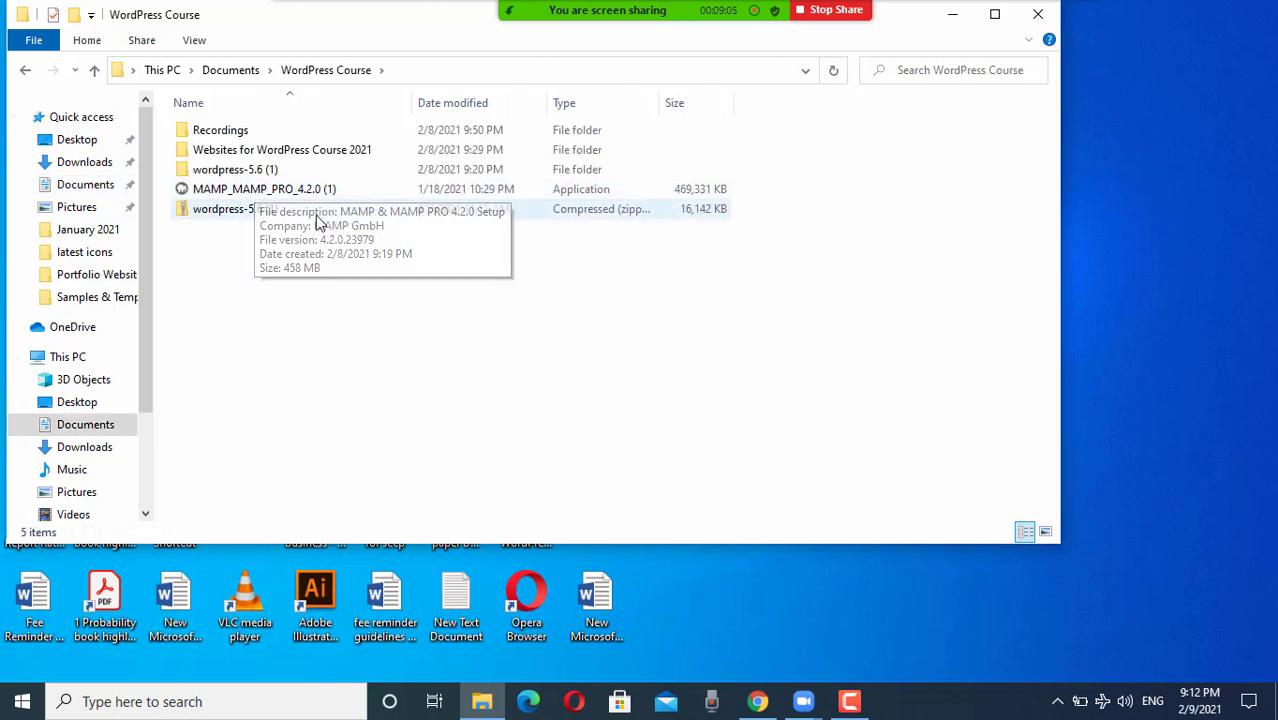
Step: Copy all 19 files in wordpress-5.6 (1)\wordpress, then go back up to WordPress Course
{"action": "left_click", "coordinate": [240, 175]}
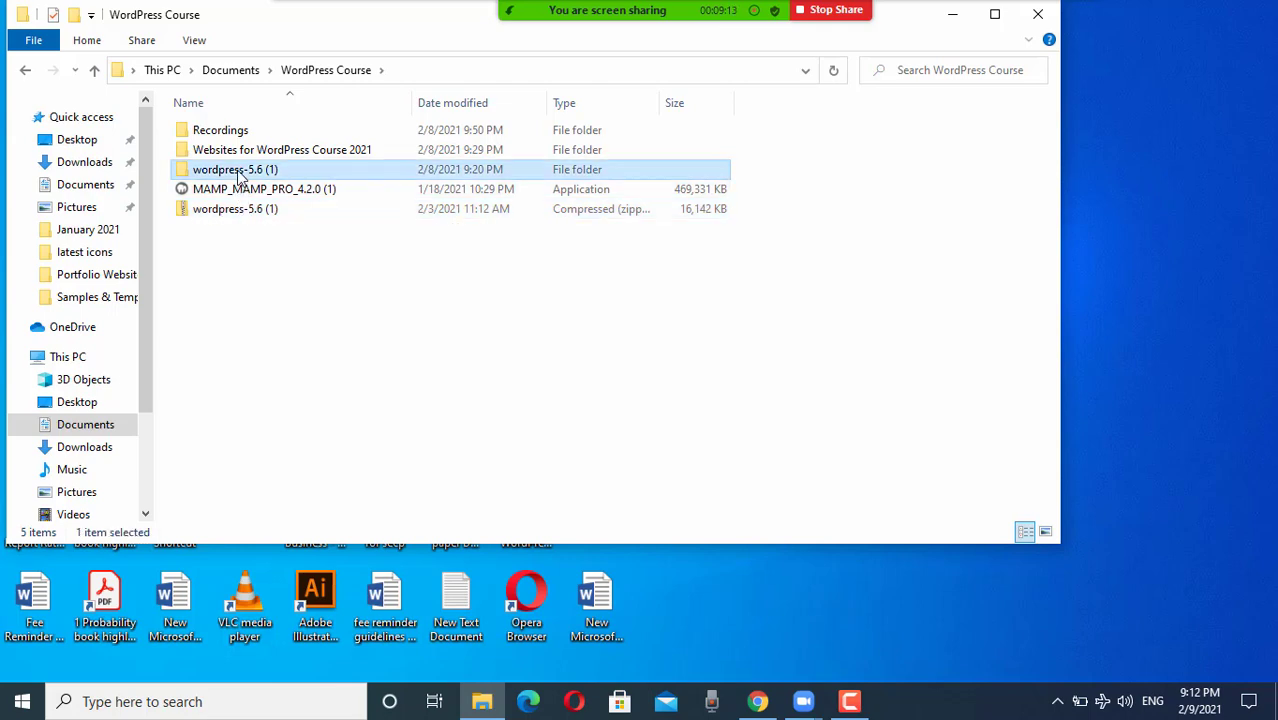
{"action": "double_click", "coordinate": [240, 172]}
{"action": "left_click", "coordinate": [231, 133]}
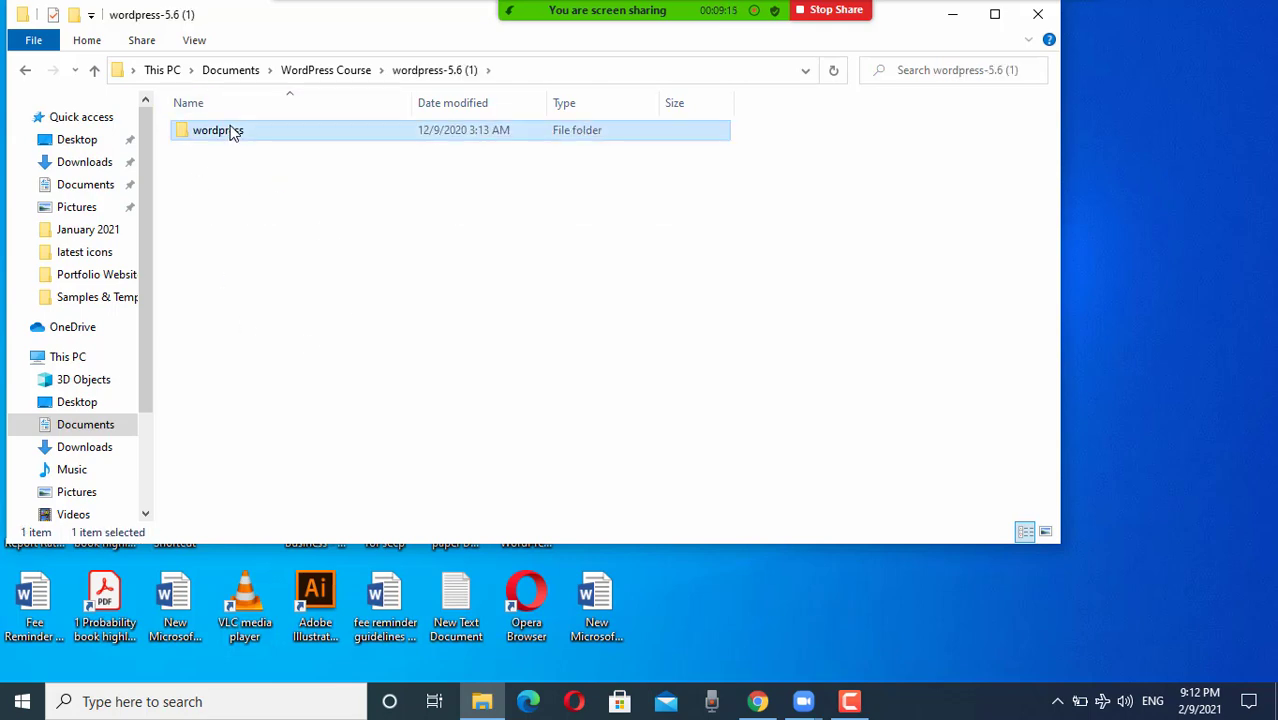
{"action": "double_click", "coordinate": [231, 133]}
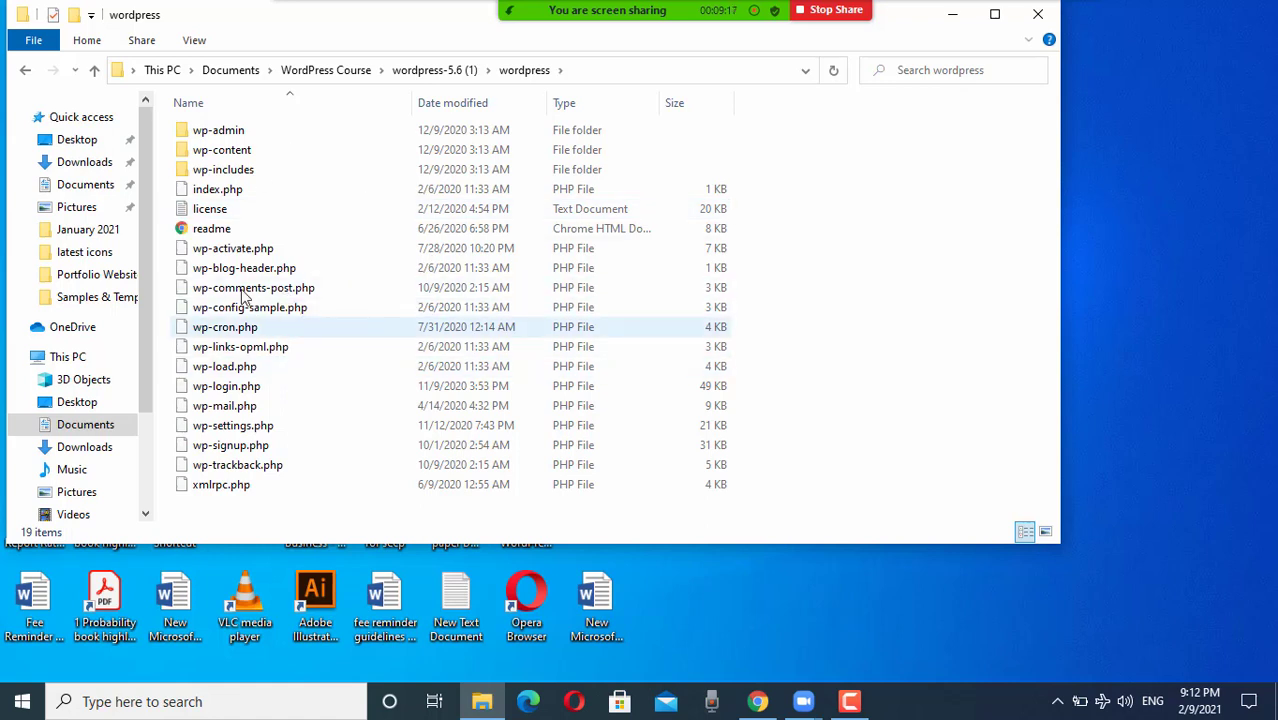
{"action": "left_click", "coordinate": [242, 288]}
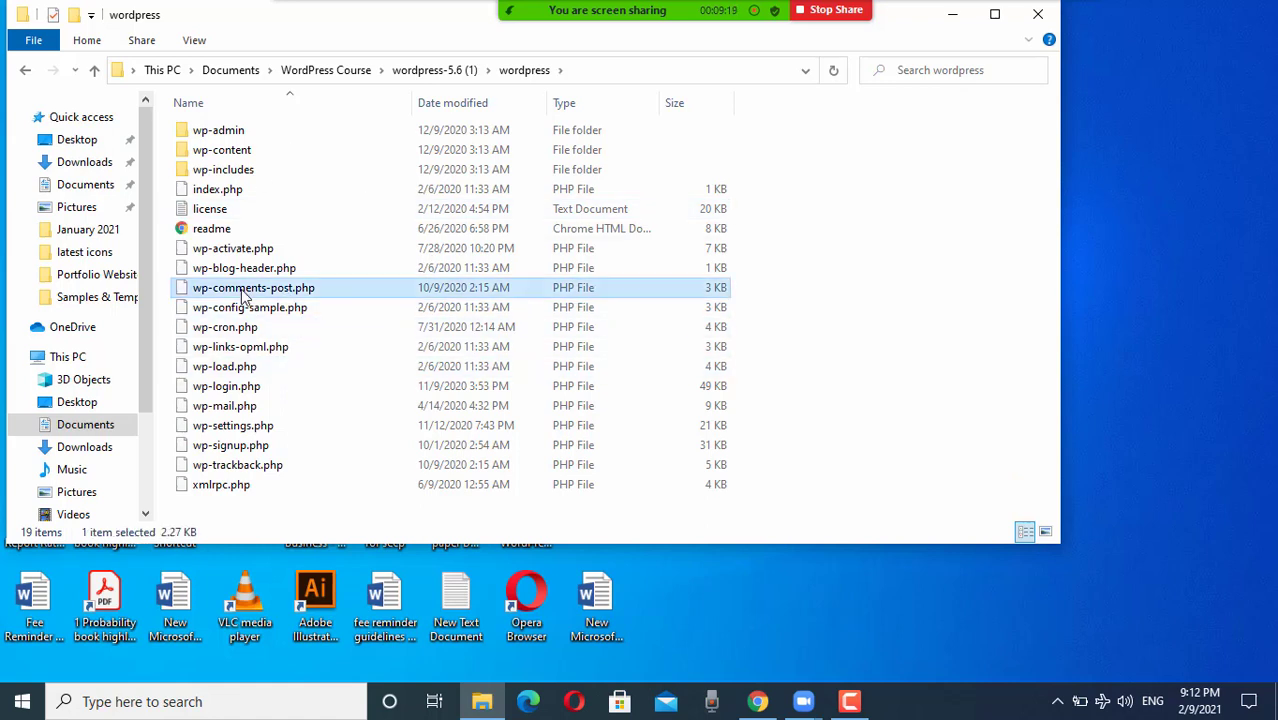
{"action": "key", "text": "ctrl+a"}
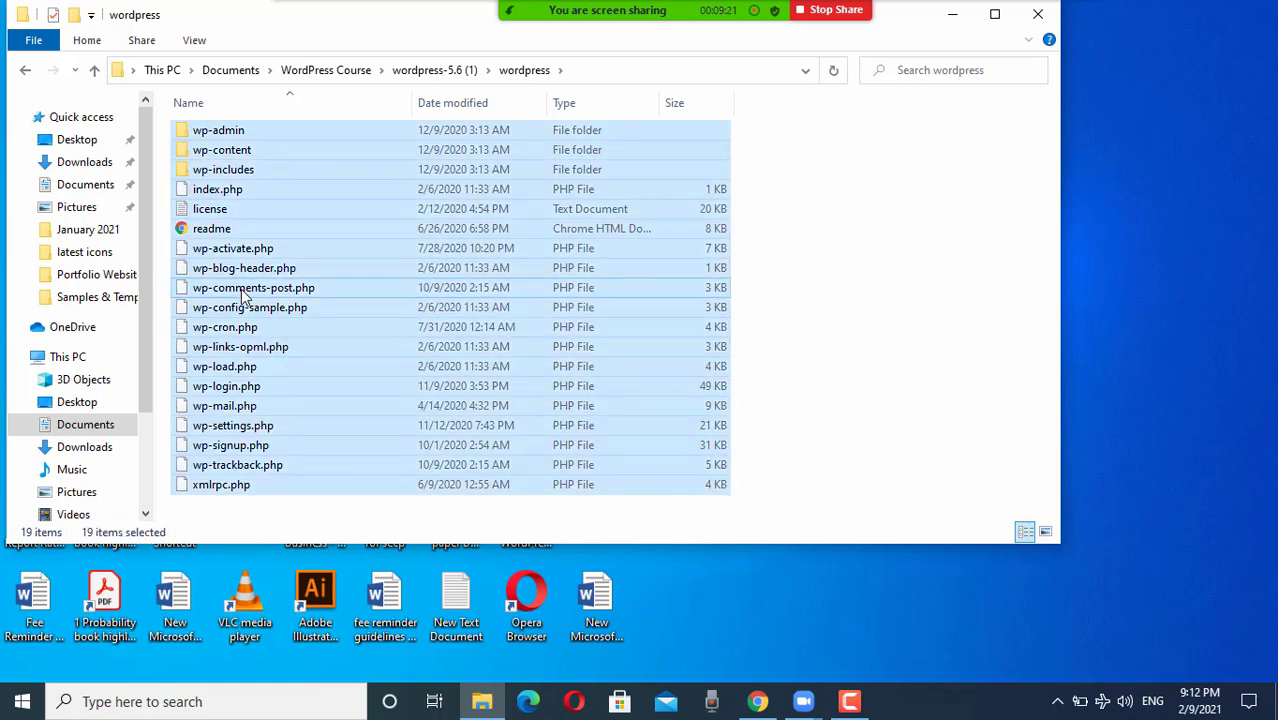
{"action": "left_click", "coordinate": [96, 71]}
{"action": "left_click", "coordinate": [96, 71]}
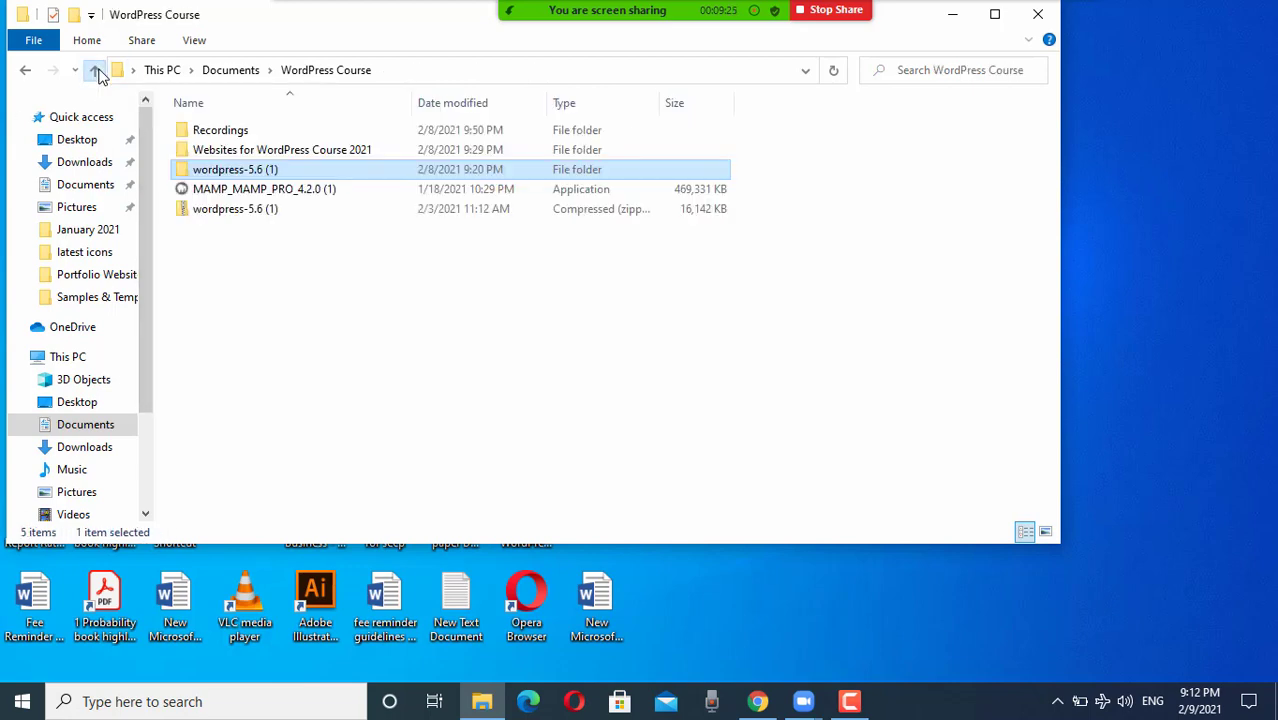
{"action": "double_click", "coordinate": [262, 156]}
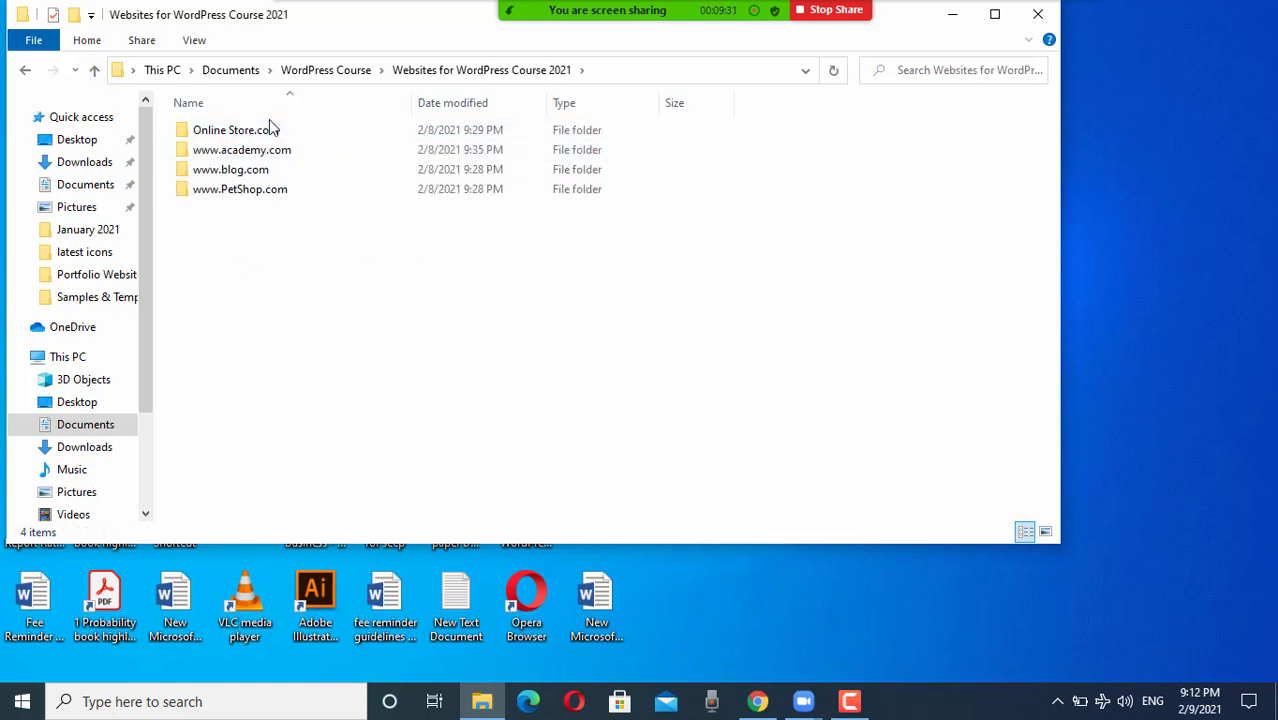
{"action": "double_click", "coordinate": [257, 133]}
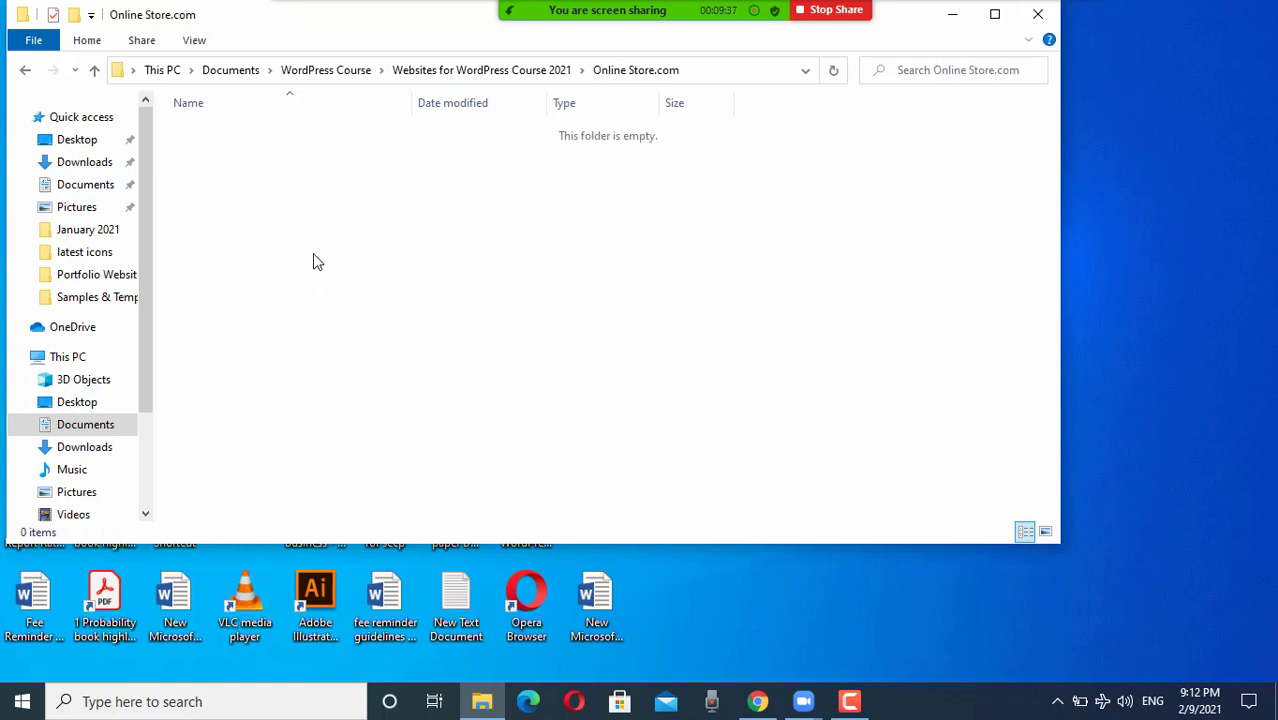
{"action": "left_click", "coordinate": [95, 75]}
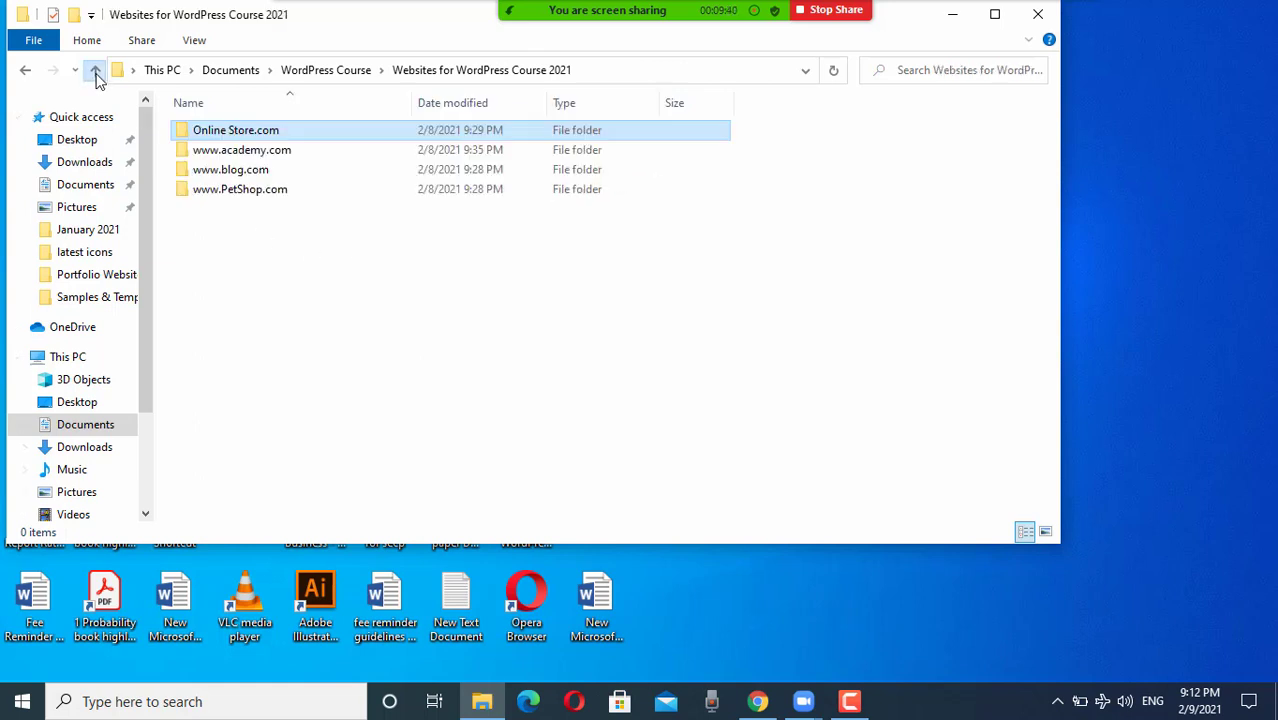
{"action": "double_click", "coordinate": [240, 172]}
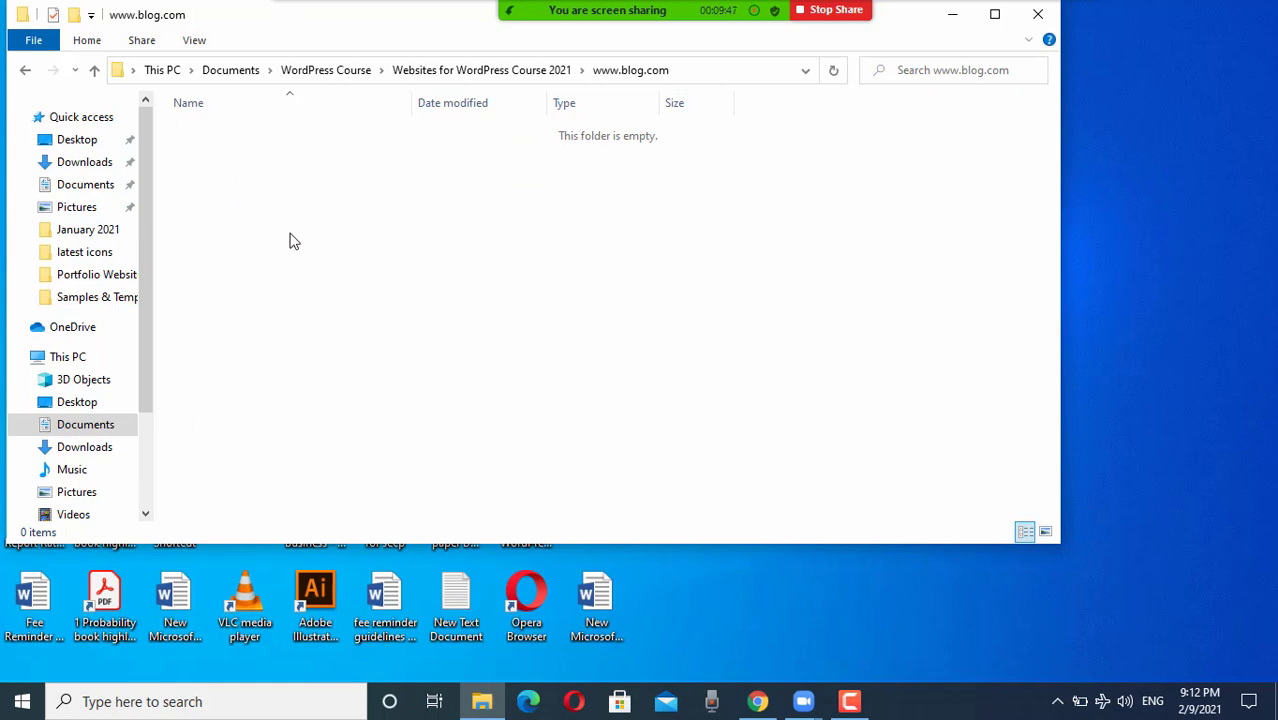
{"action": "left_click", "coordinate": [96, 74]}
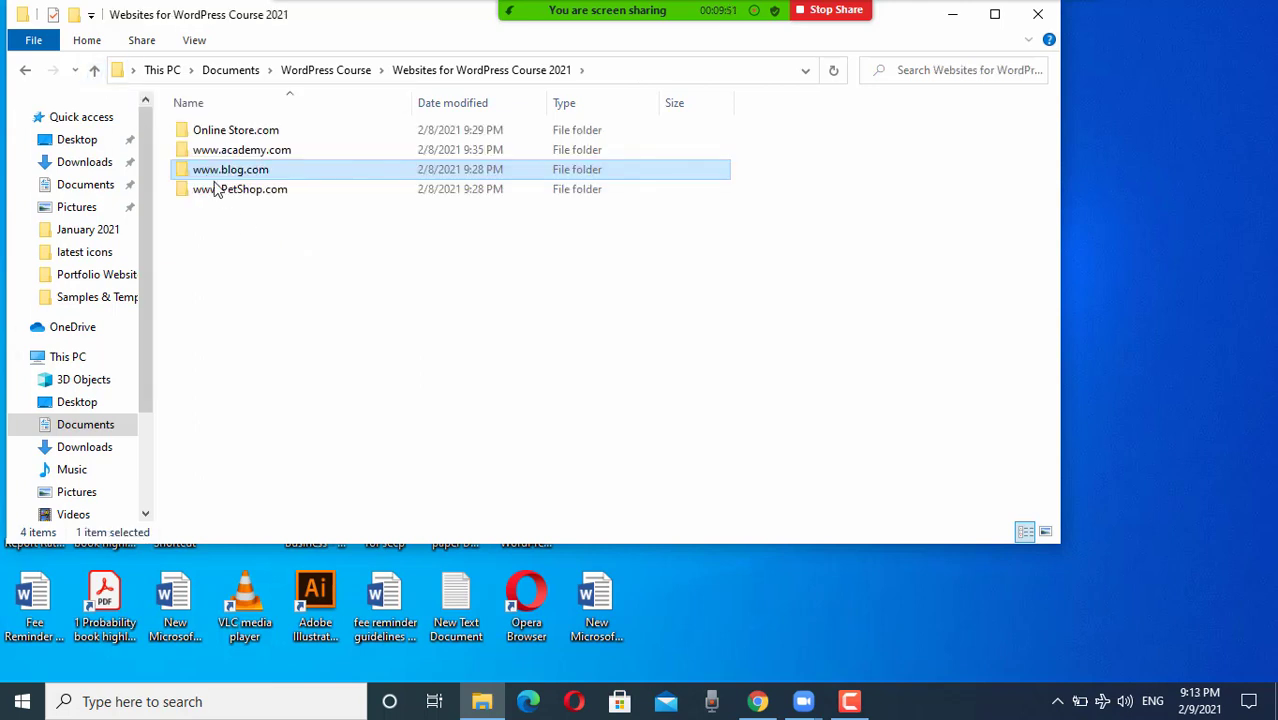
{"action": "double_click", "coordinate": [236, 153]}
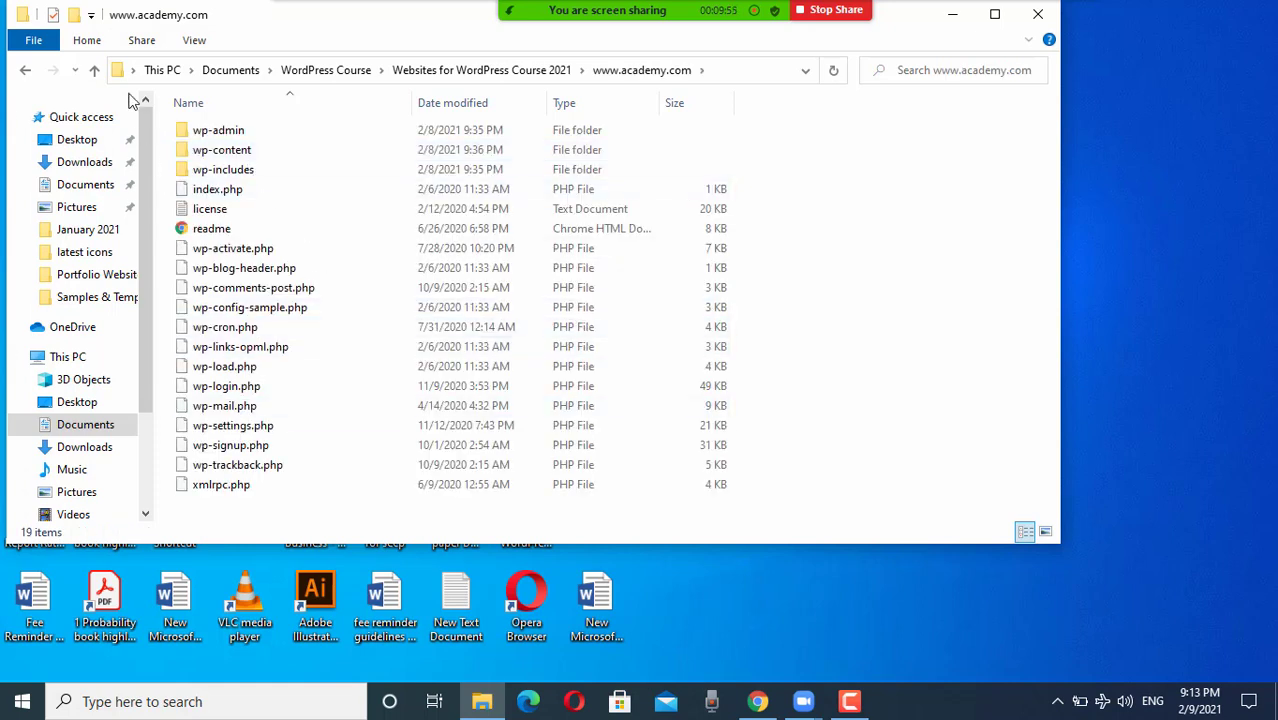
{"action": "left_click", "coordinate": [94, 76]}
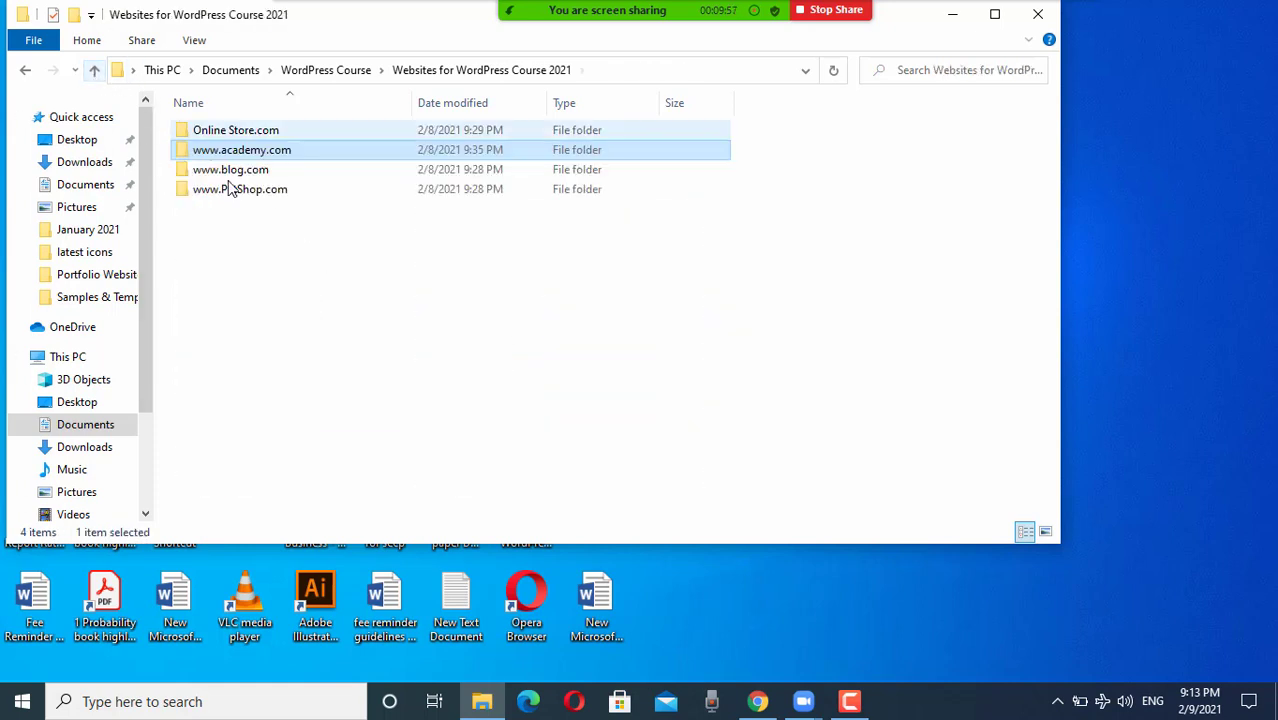
{"action": "left_click", "coordinate": [232, 195]}
{"action": "double_click", "coordinate": [232, 195]}
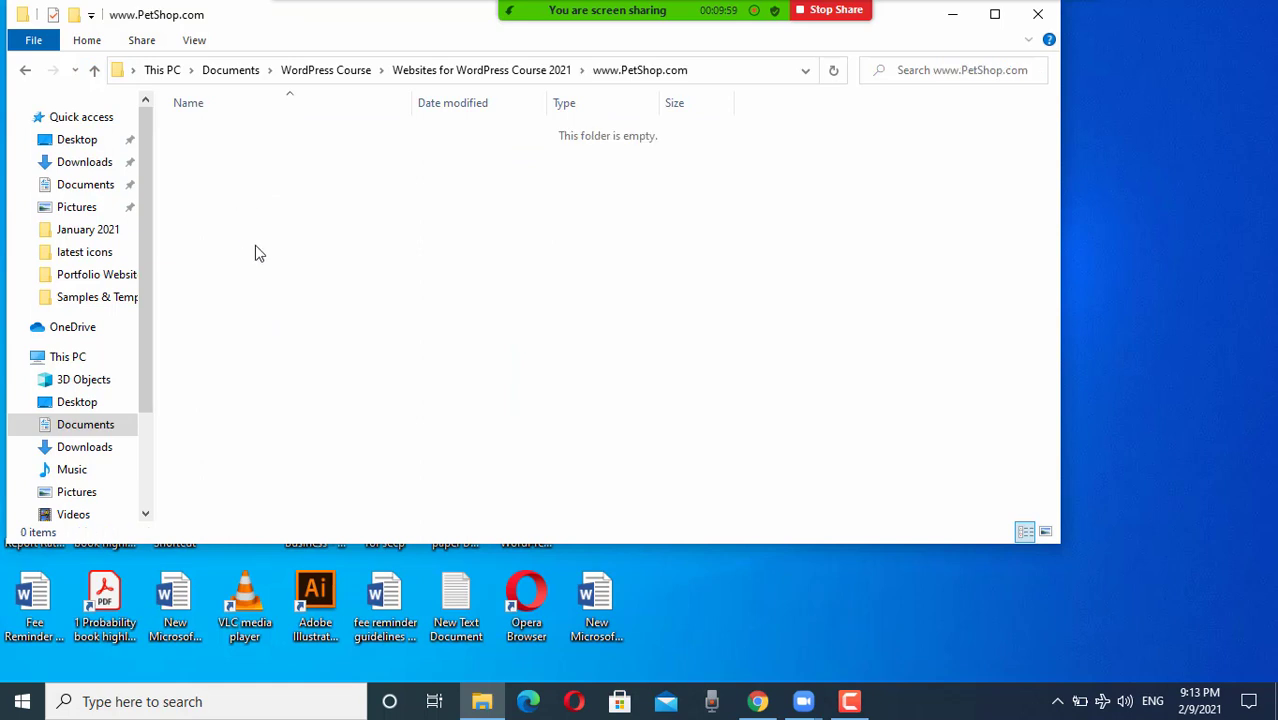
{"action": "key", "text": "ctrl+v"}
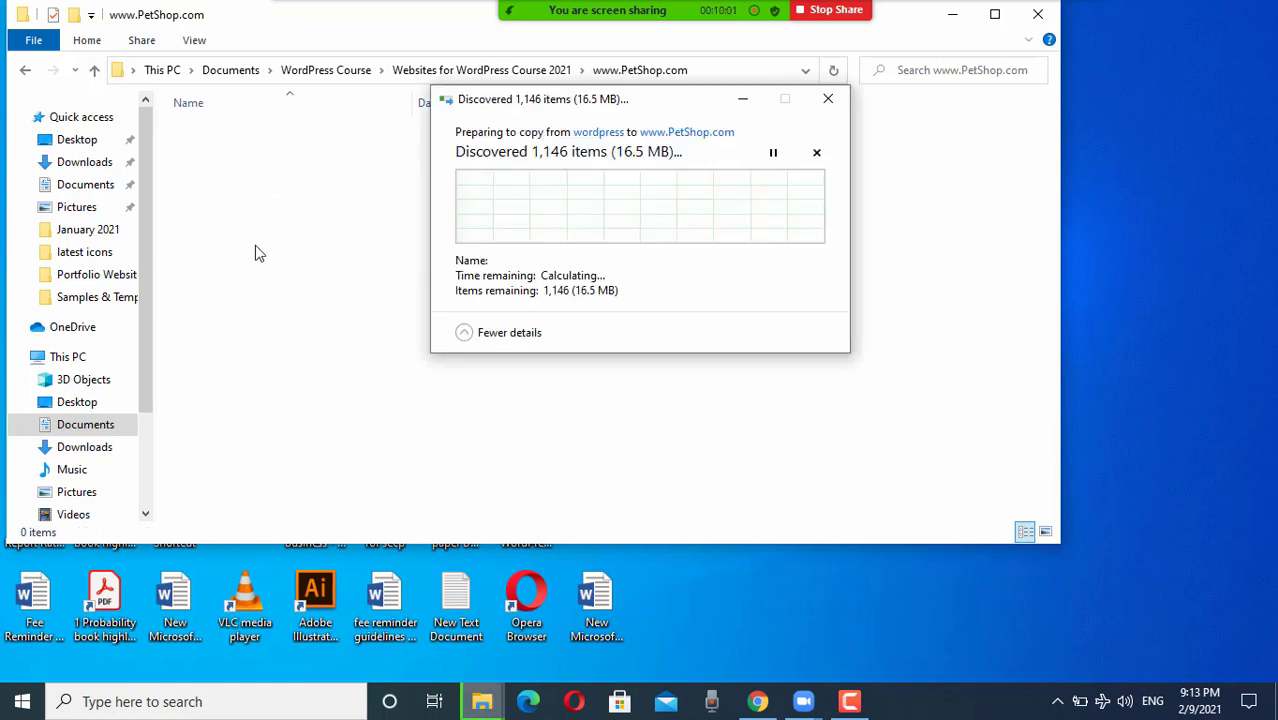
{"action": "left_click", "coordinate": [744, 100]}
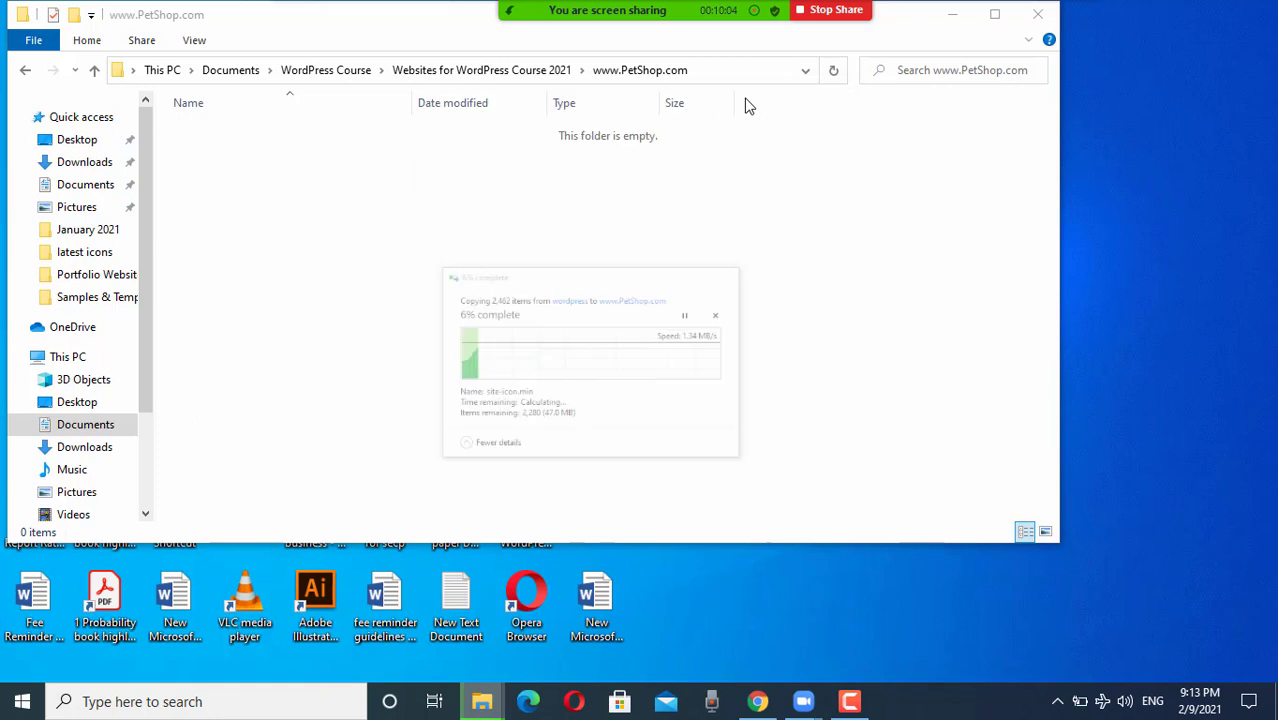
{"action": "left_click", "coordinate": [95, 71]}
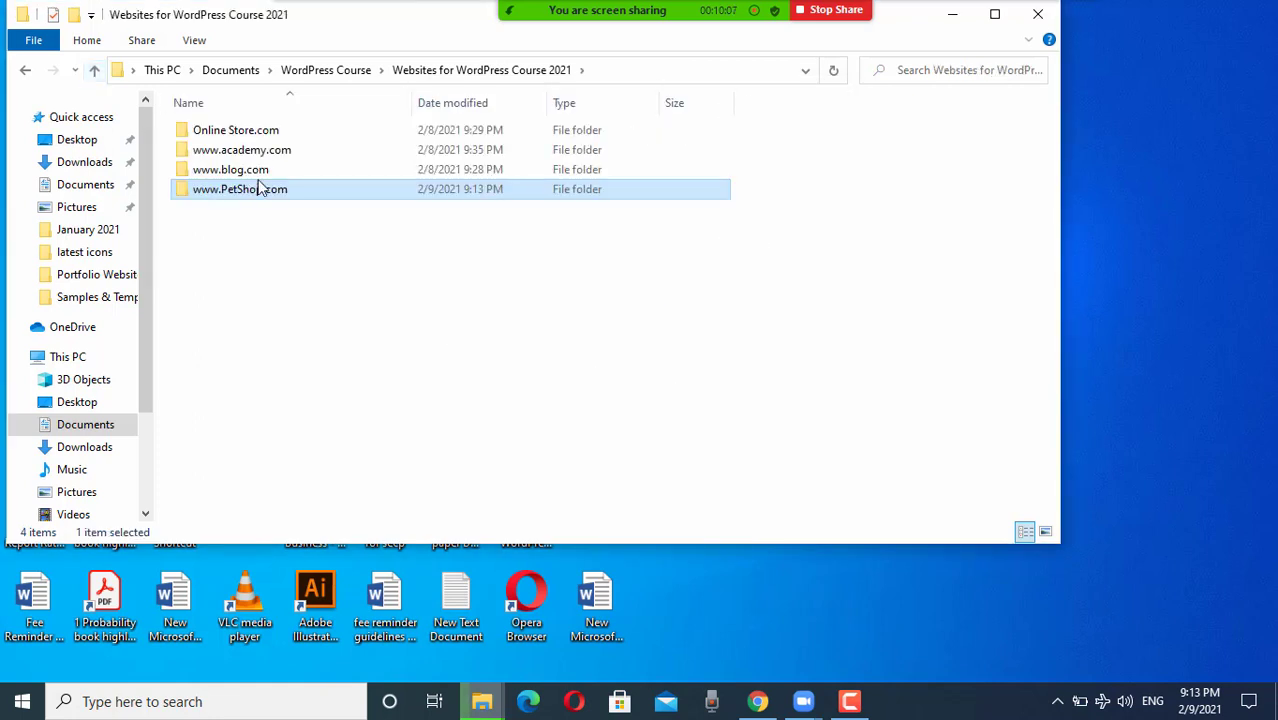
{"action": "left_click", "coordinate": [240, 156]}
{"action": "double_click", "coordinate": [240, 155]}
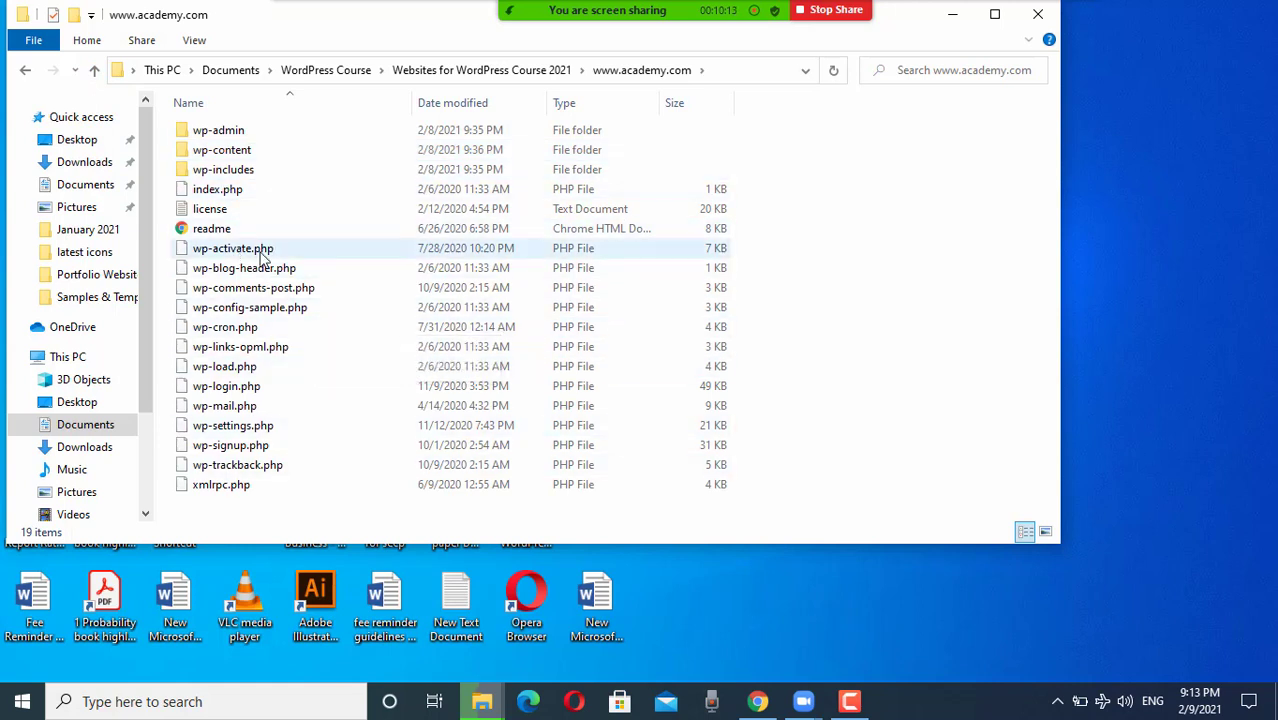
{"action": "left_click", "coordinate": [952, 21]}
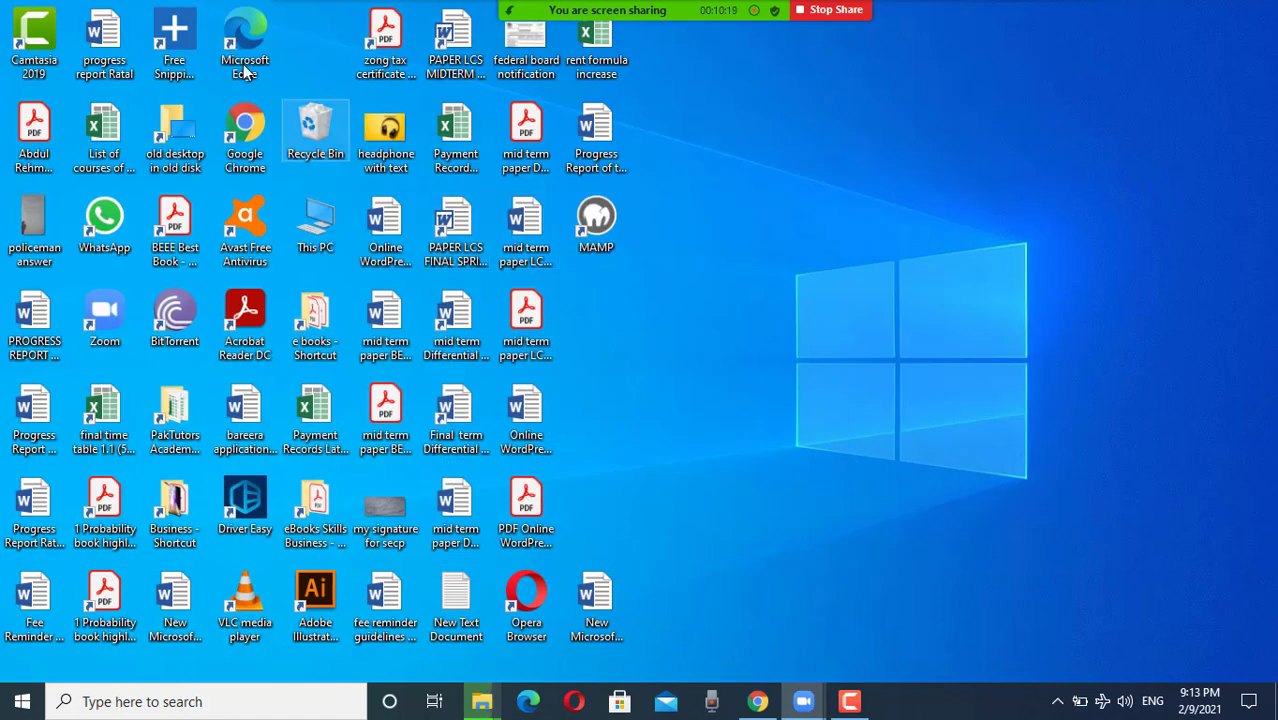
Step: Launch MAMP from the desktop and open its WebStart page in Chrome
{"action": "double_click", "coordinate": [607, 207]}
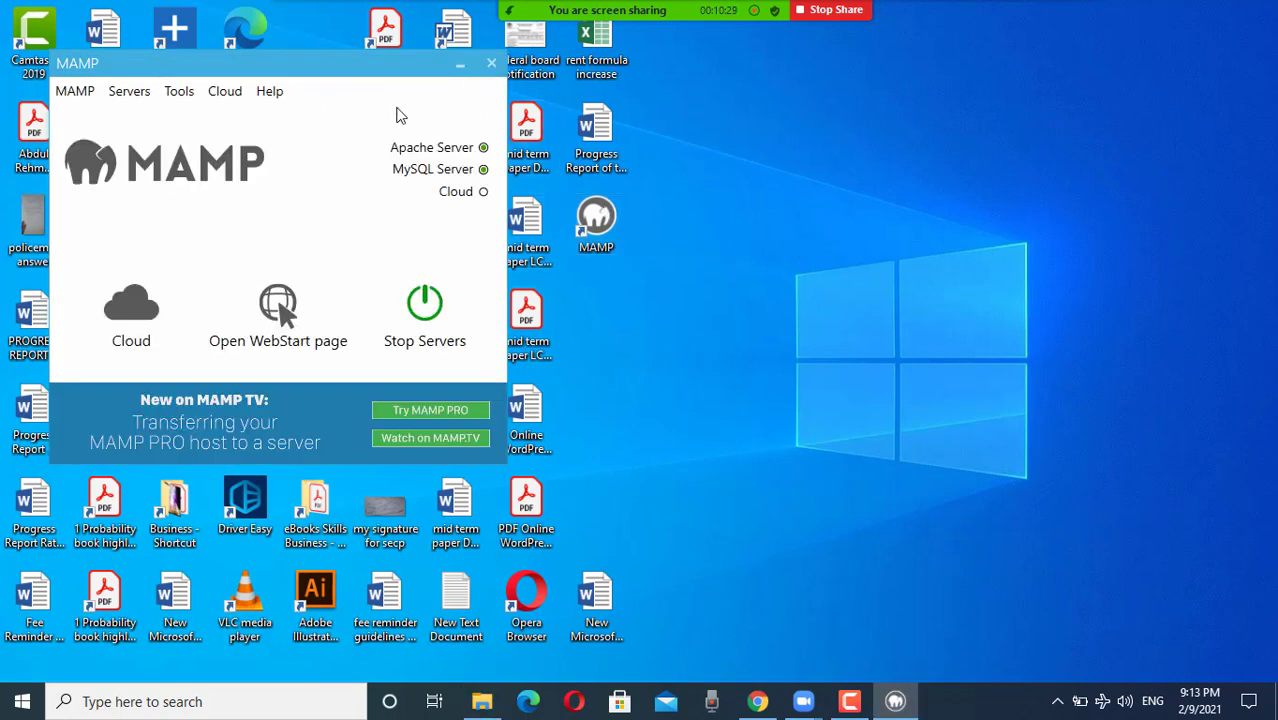
{"action": "left_click", "coordinate": [288, 312]}
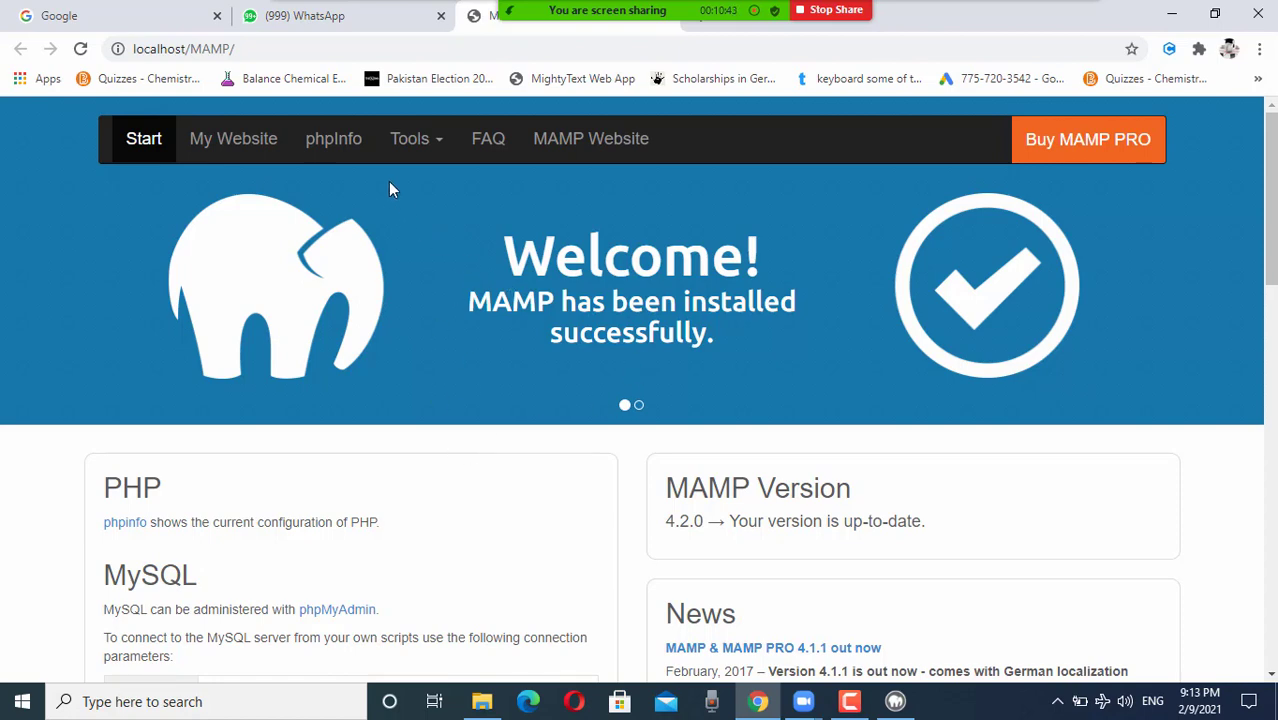
Step: Choose phpMyAdmin from the WebStart page's Tools menu
{"action": "left_click", "coordinate": [430, 146]}
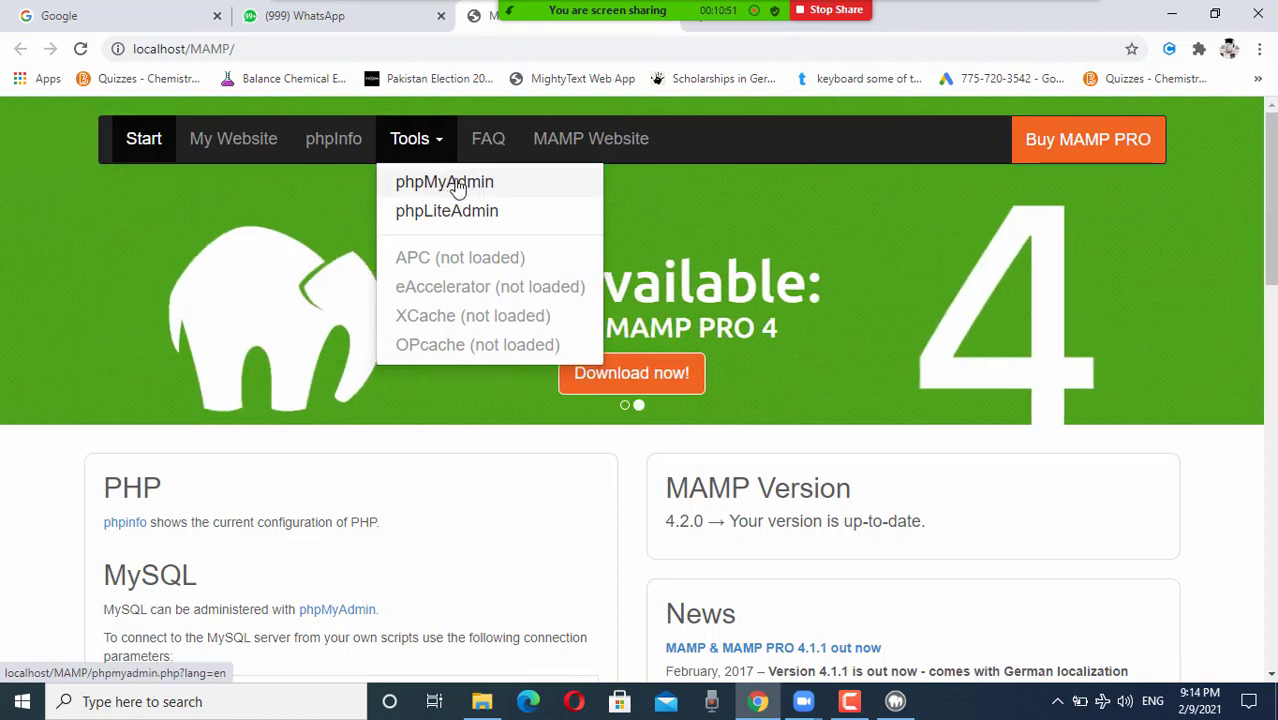
{"action": "left_click", "coordinate": [456, 184]}
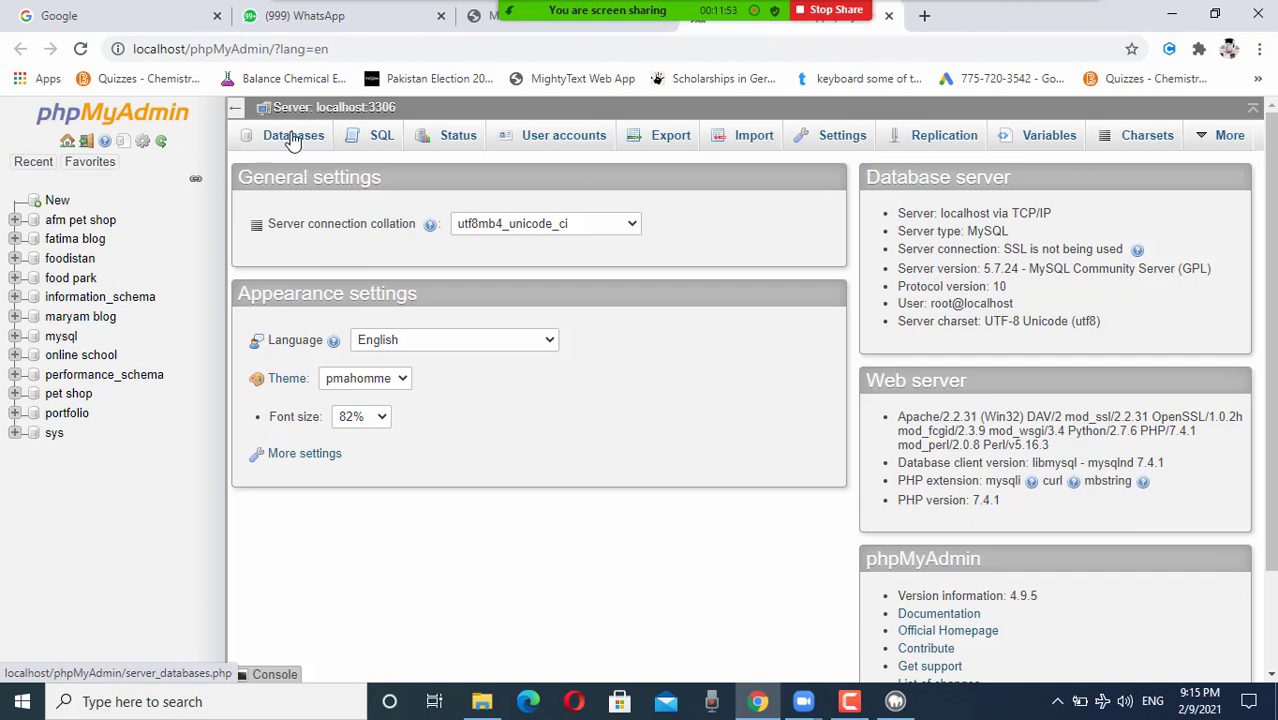
Step: On the Databases page, enter lowercase 'academy' as the new database name
{"action": "left_click", "coordinate": [293, 138]}
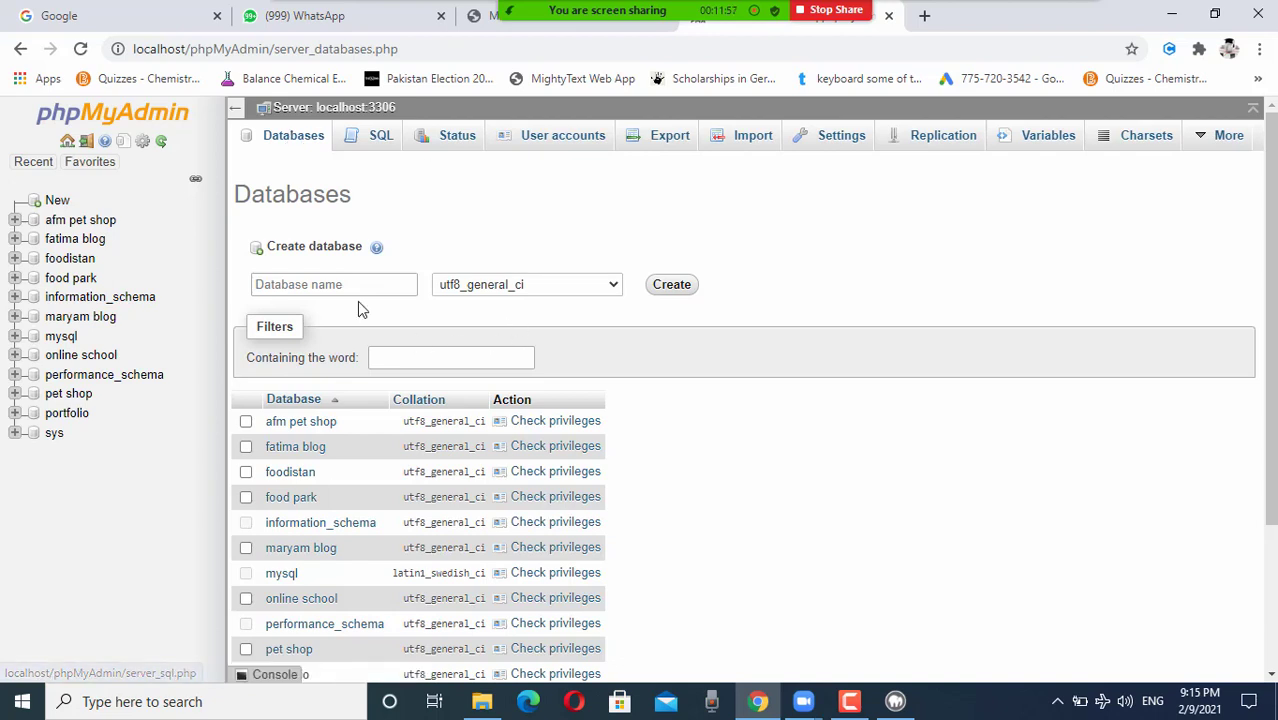
{"action": "left_click", "coordinate": [331, 286]}
{"action": "left_click", "coordinate": [331, 286]}
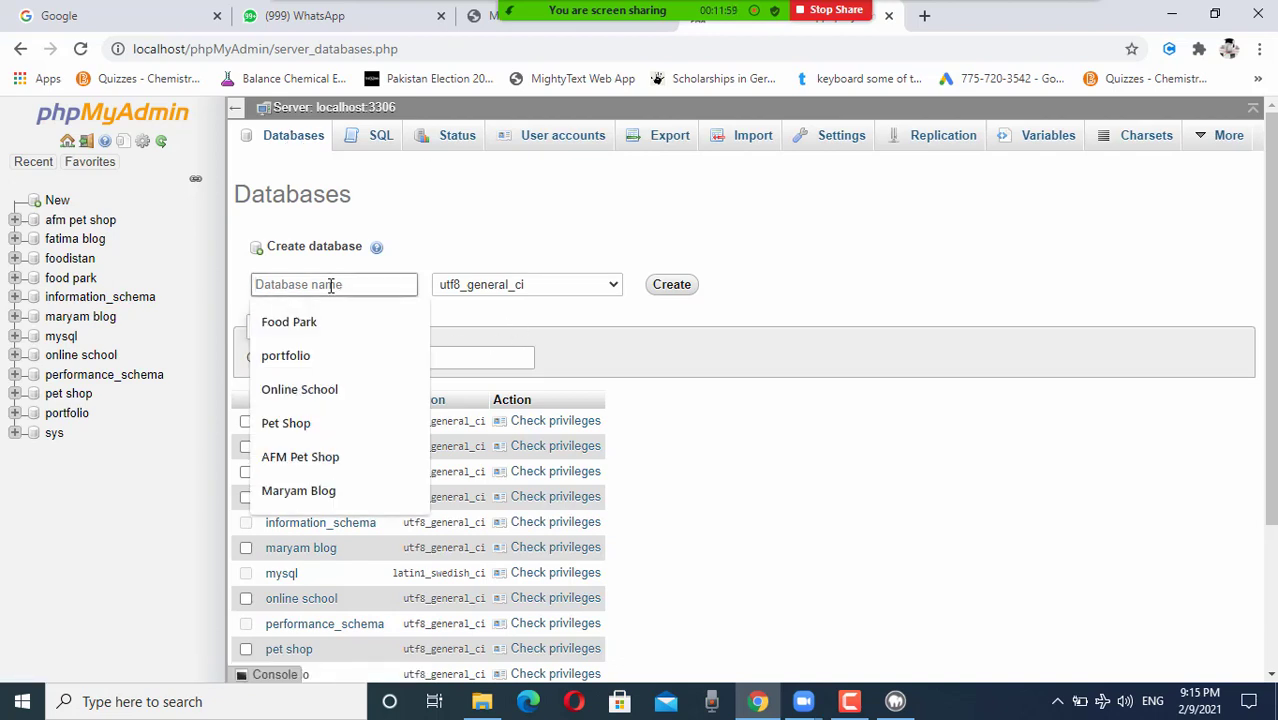
{"action": "type", "text": "Academy"}
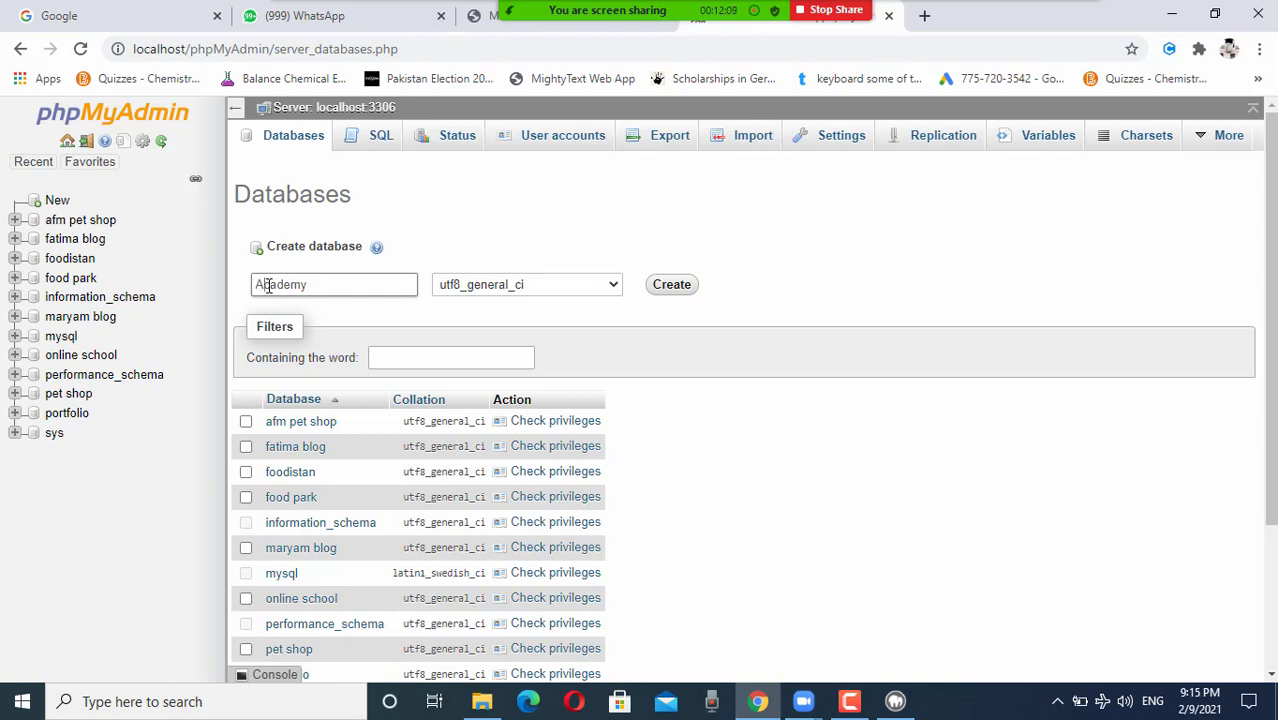
{"action": "key", "text": "BackSpace"}
{"action": "type", "text": "a"}
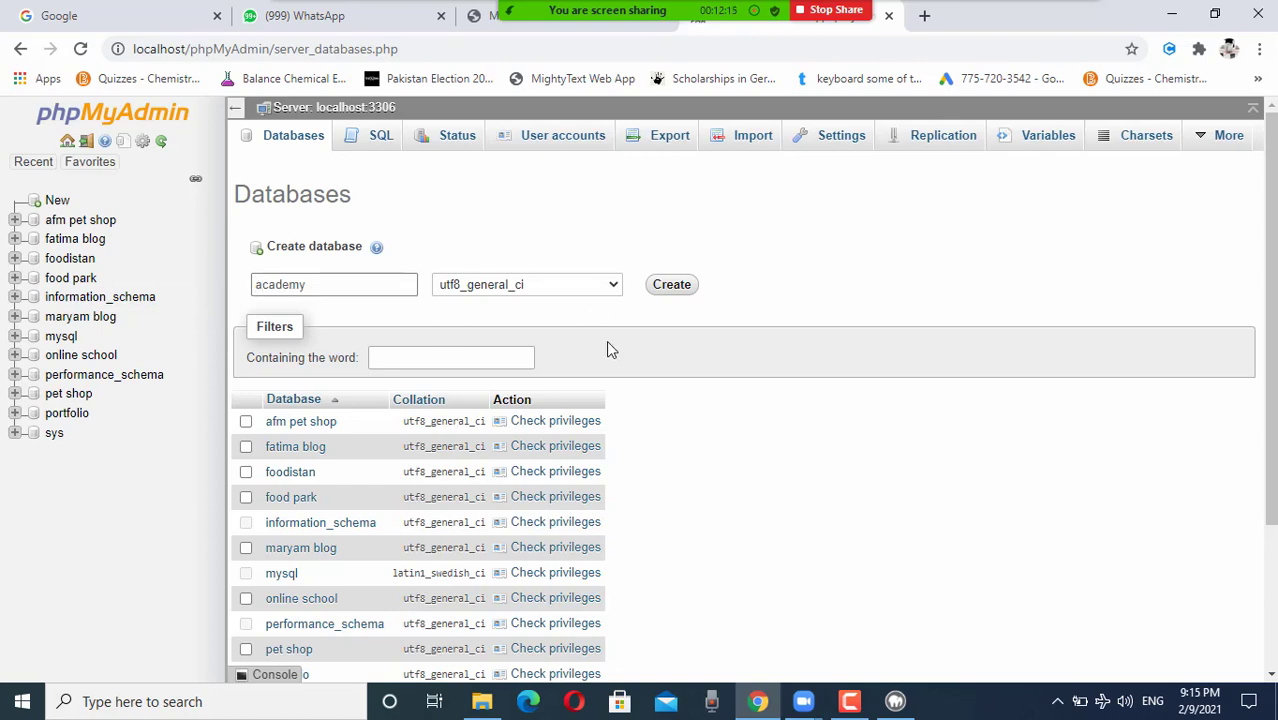
{"action": "scroll", "coordinate": [611, 349], "scroll_direction": "down", "scroll_amount": 3}
{"action": "scroll", "coordinate": [609, 347], "scroll_direction": "up", "scroll_amount": 3}
{"action": "scroll", "coordinate": [679, 354], "scroll_direction": "down", "scroll_amount": 3}
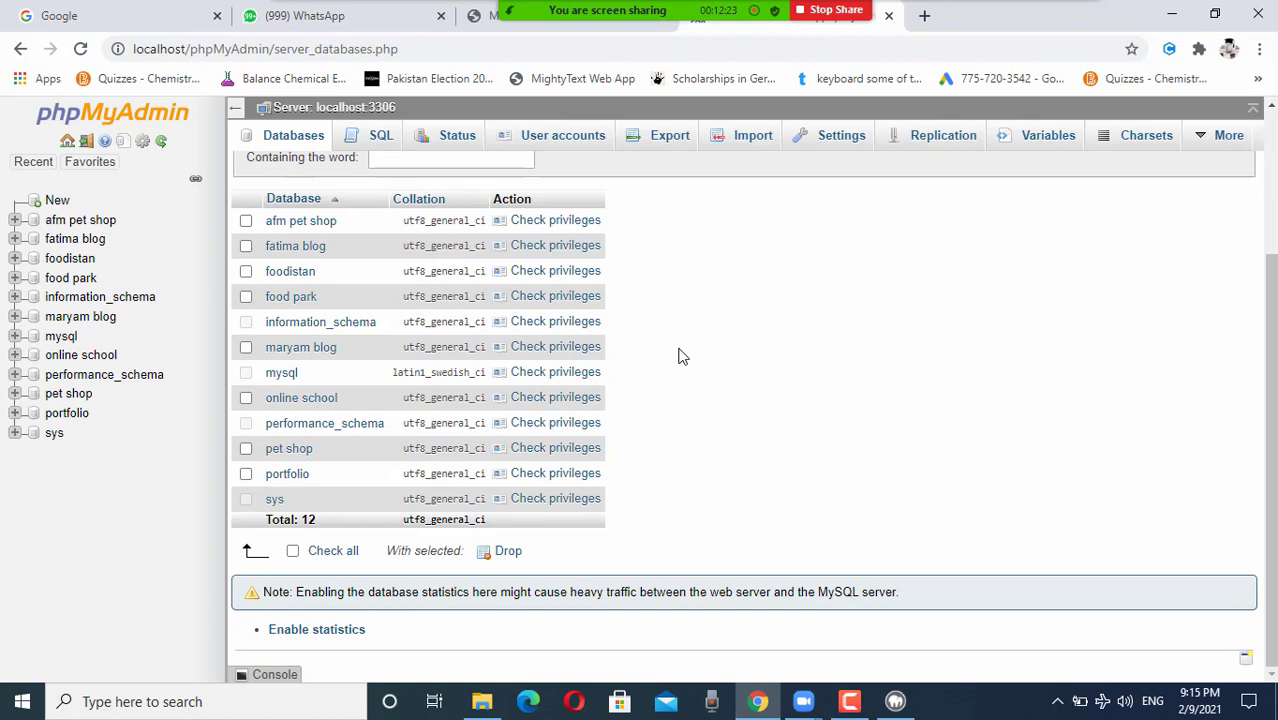
{"action": "scroll", "coordinate": [679, 356], "scroll_direction": "up", "scroll_amount": 3}
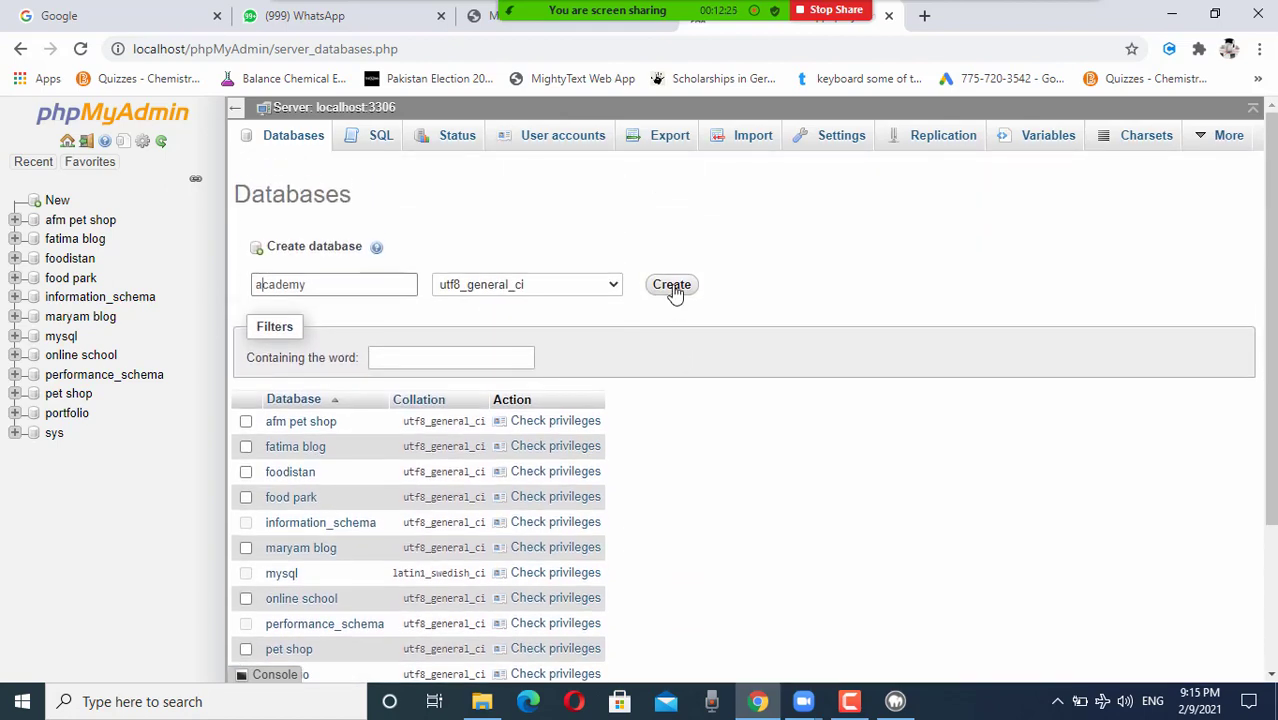
Step: Create the academy database and go back to the phpMyAdmin home page
{"action": "left_click", "coordinate": [672, 286]}
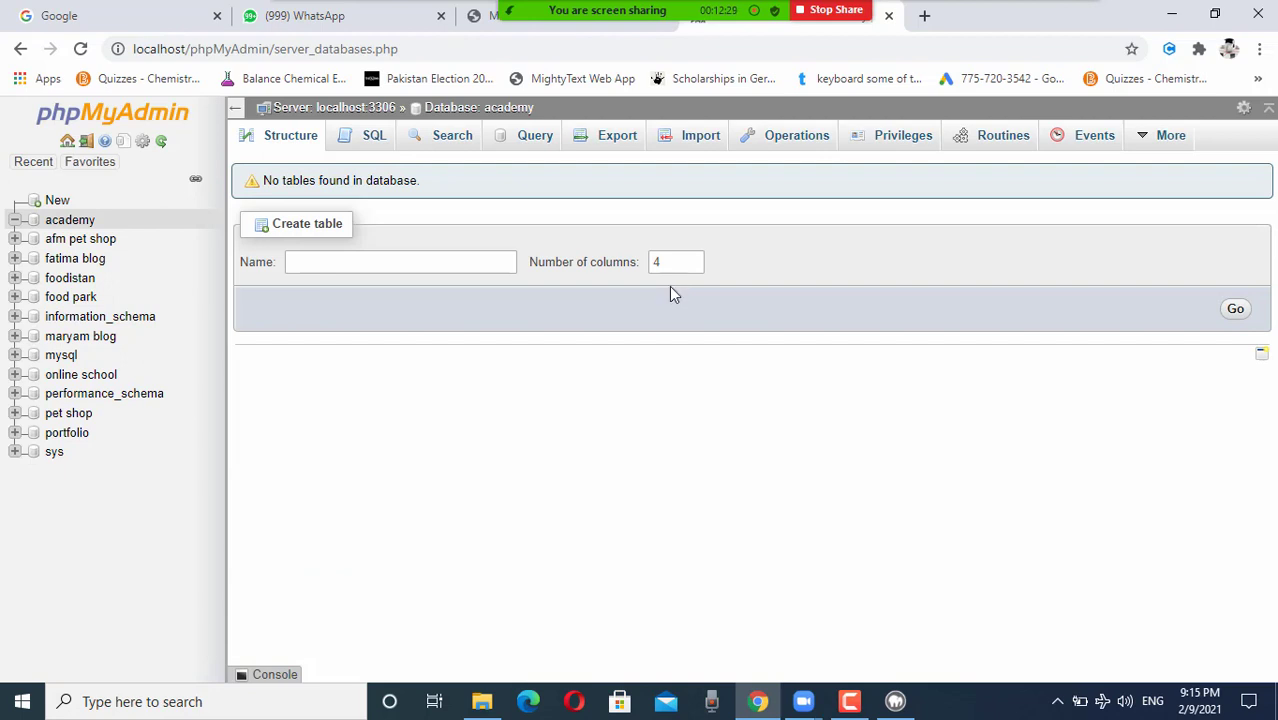
{"action": "left_click", "coordinate": [20, 52]}
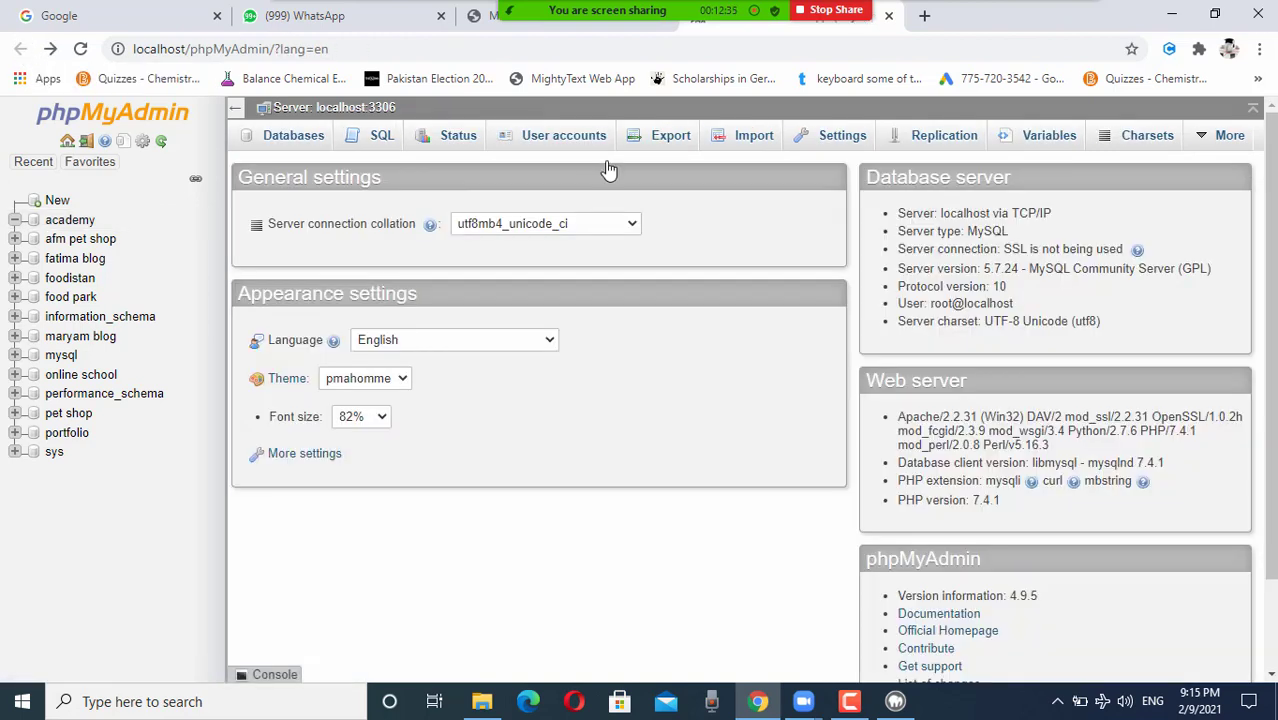
Step: From the User accounts tab, open the Add user account form
{"action": "left_click", "coordinate": [557, 142]}
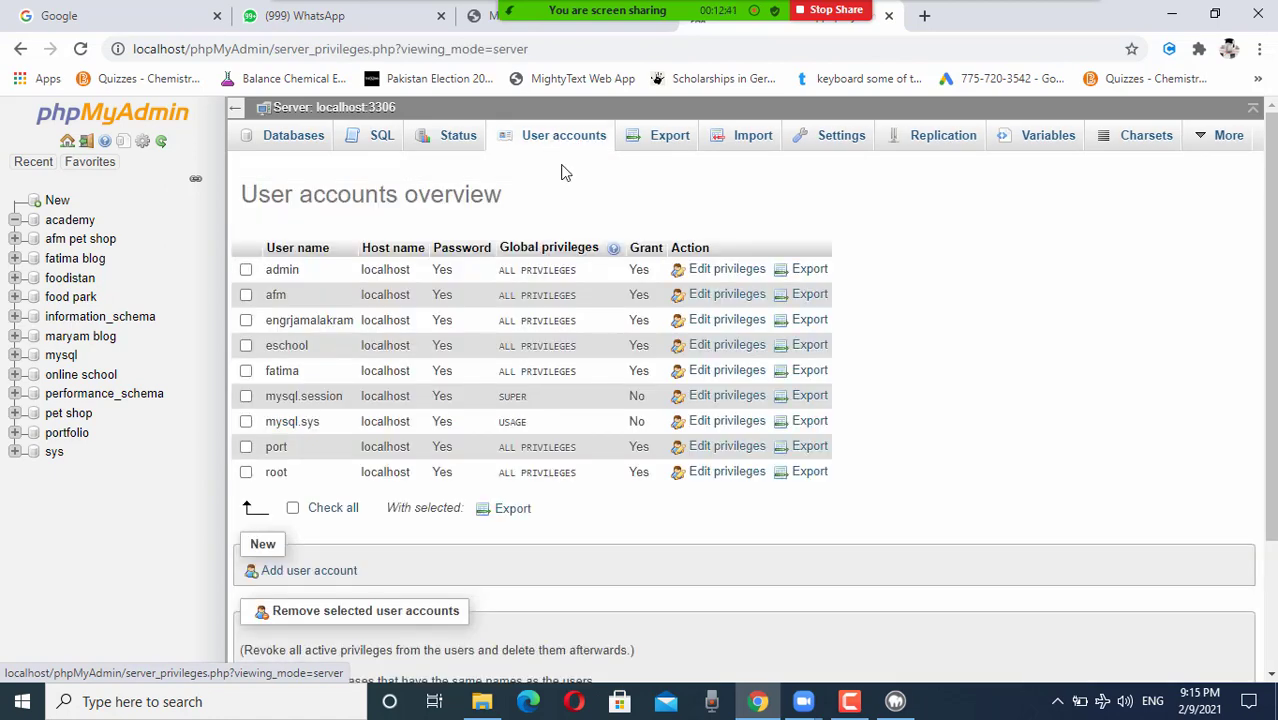
{"action": "scroll", "coordinate": [505, 430], "scroll_direction": "down", "scroll_amount": 1}
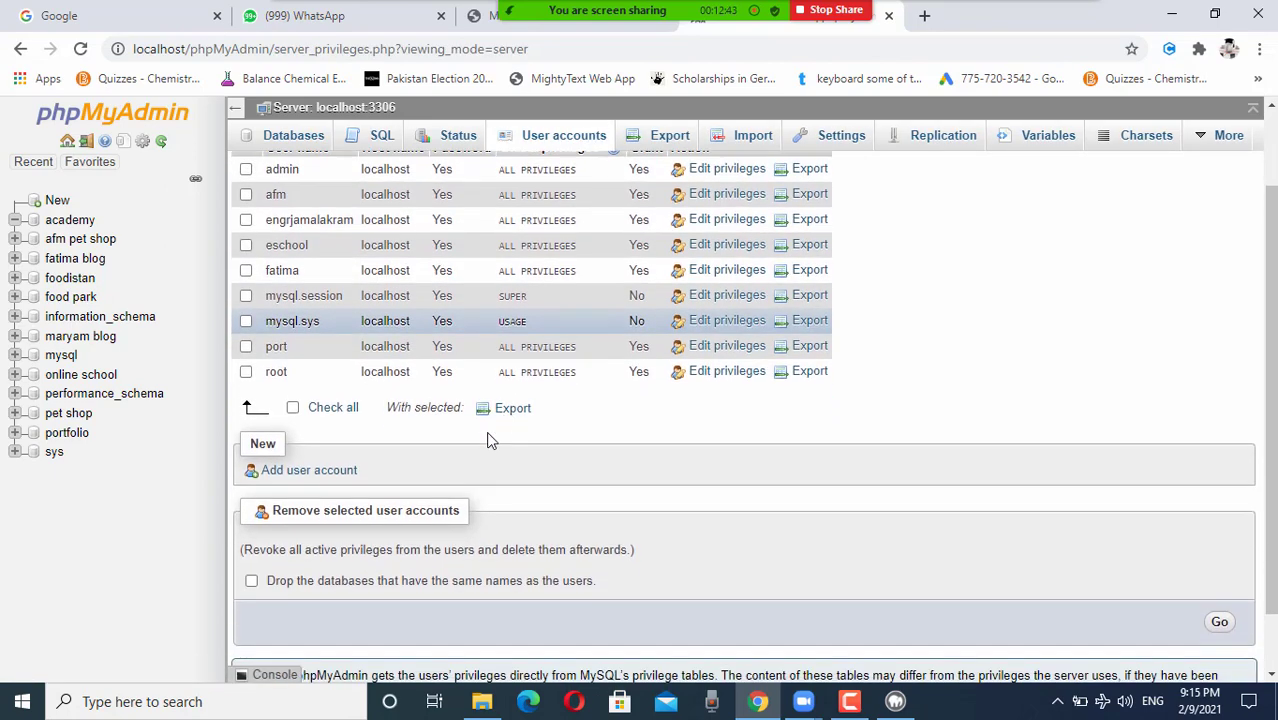
{"action": "left_click", "coordinate": [313, 472]}
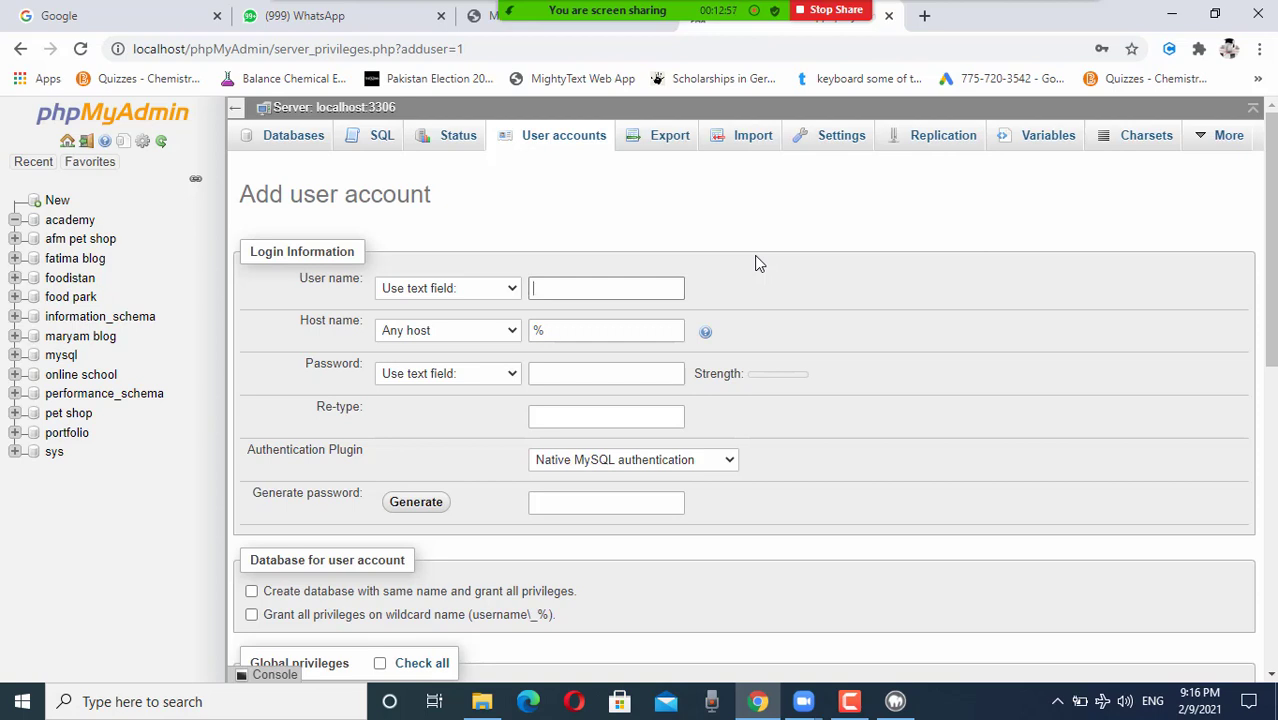
Step: Enter the user name academyadmin and set the host name to Local
{"action": "type", "text": "academy"}
{"action": "type", "text": "admin"}
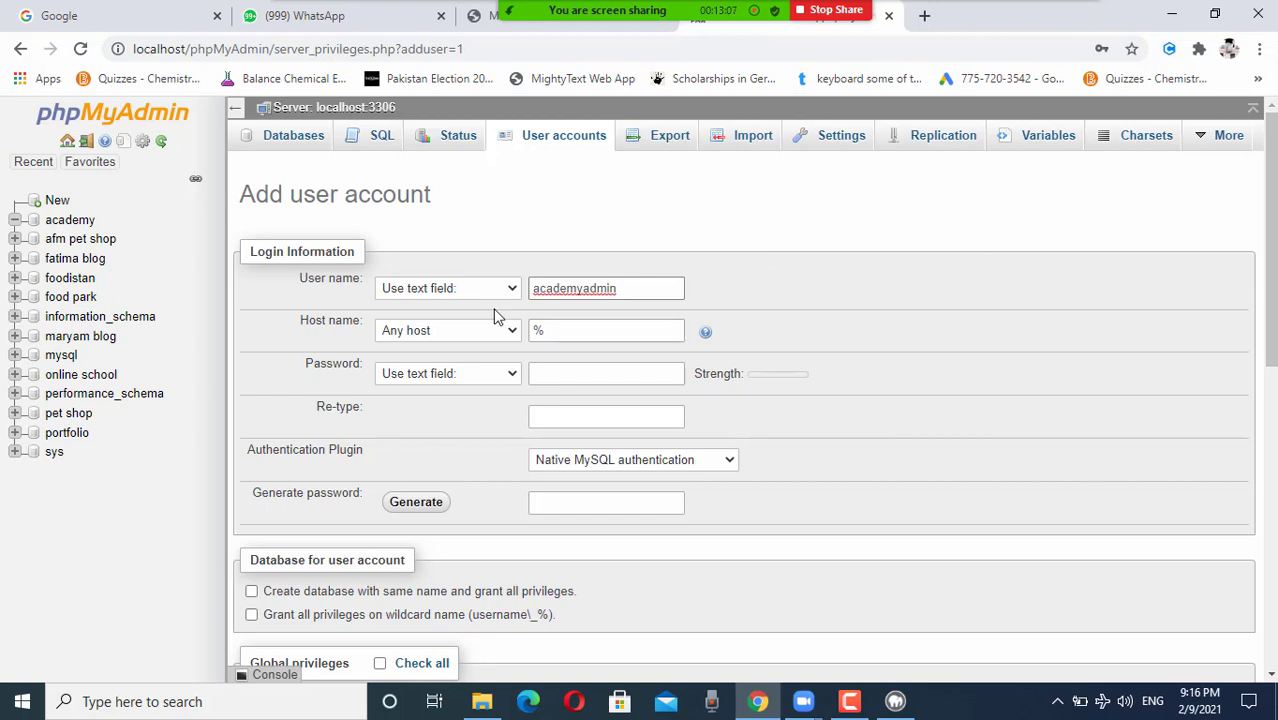
{"action": "left_click", "coordinate": [511, 331]}
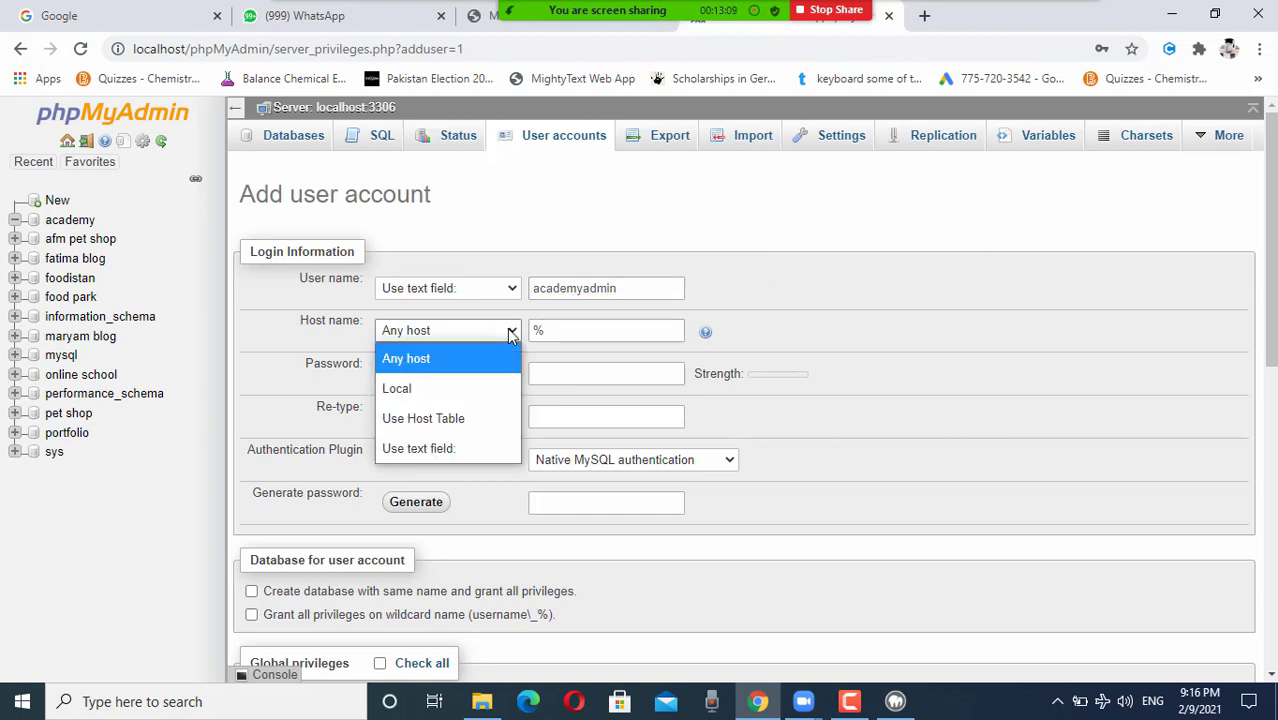
{"action": "left_click", "coordinate": [461, 389]}
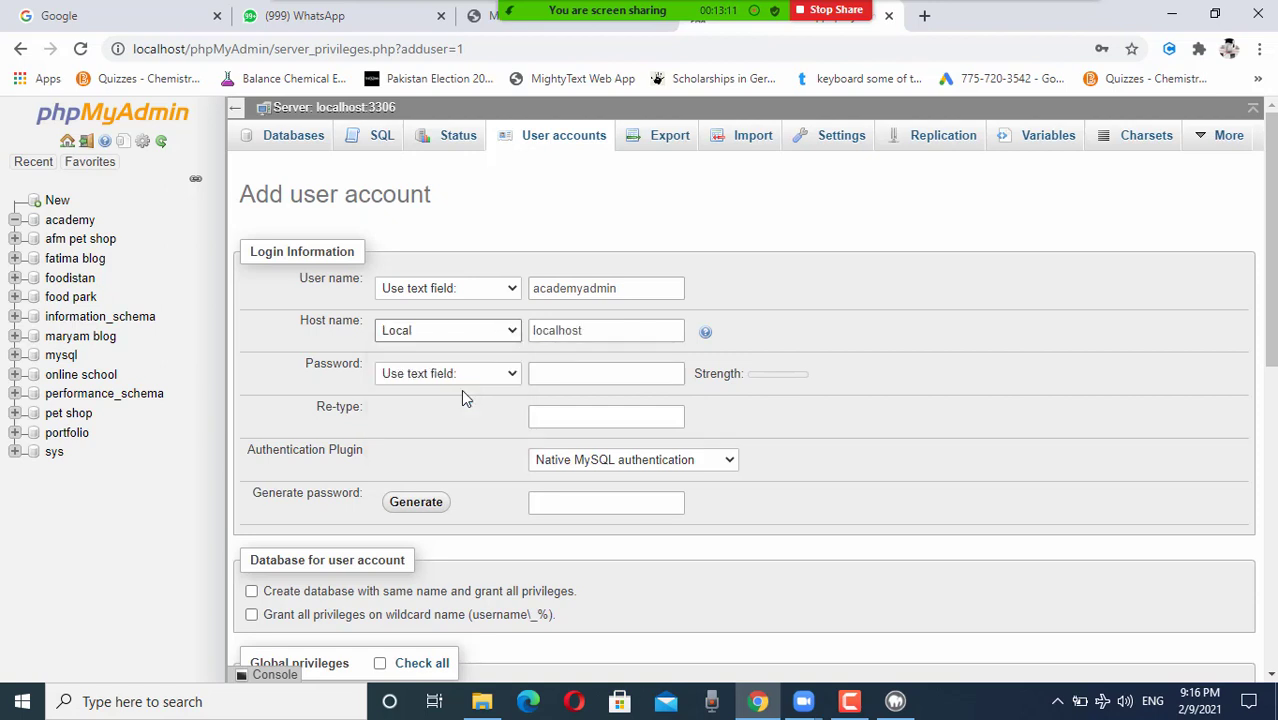
Step: Enter the account password in both the Password and Re-type fields
{"action": "left_click", "coordinate": [568, 374]}
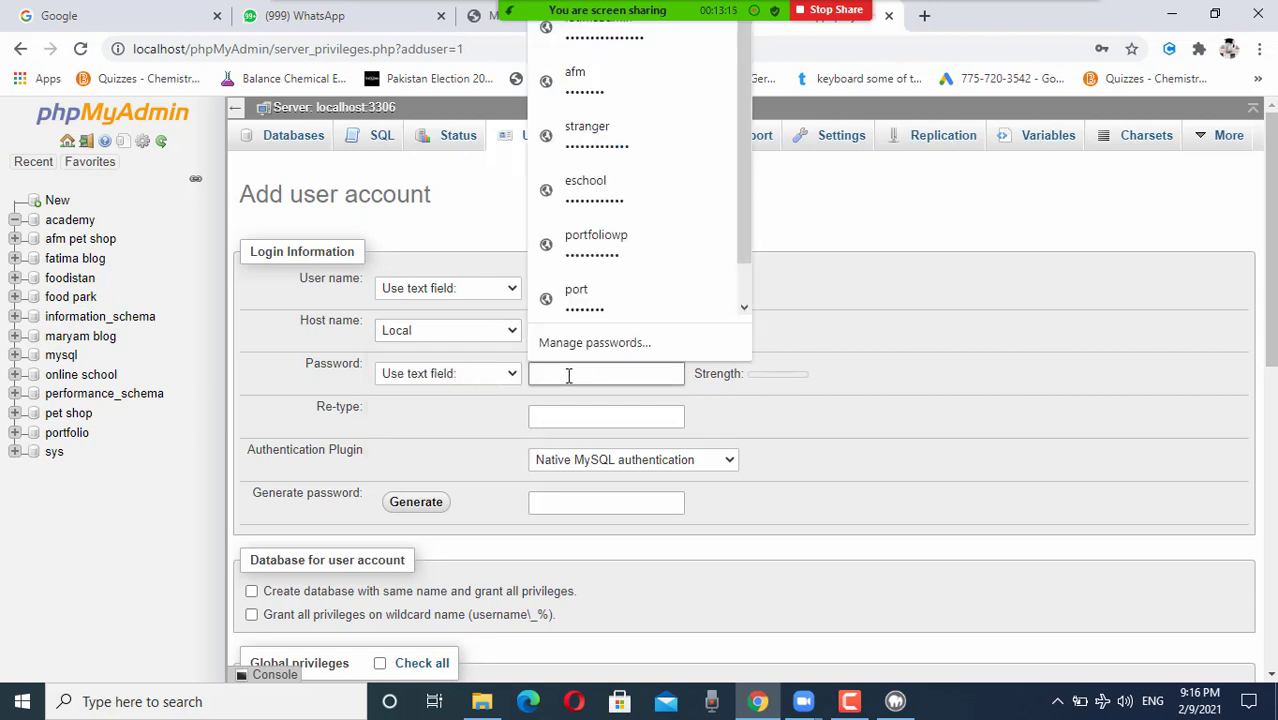
{"action": "left_click", "coordinate": [596, 418]}
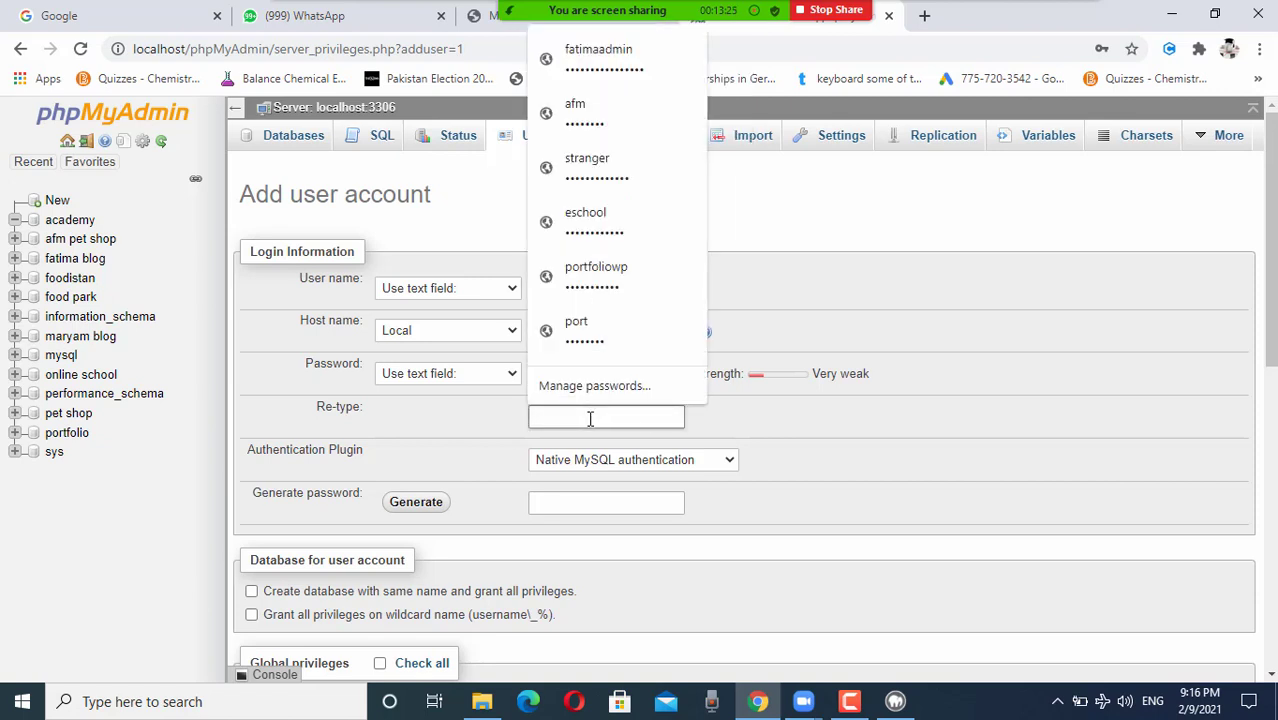
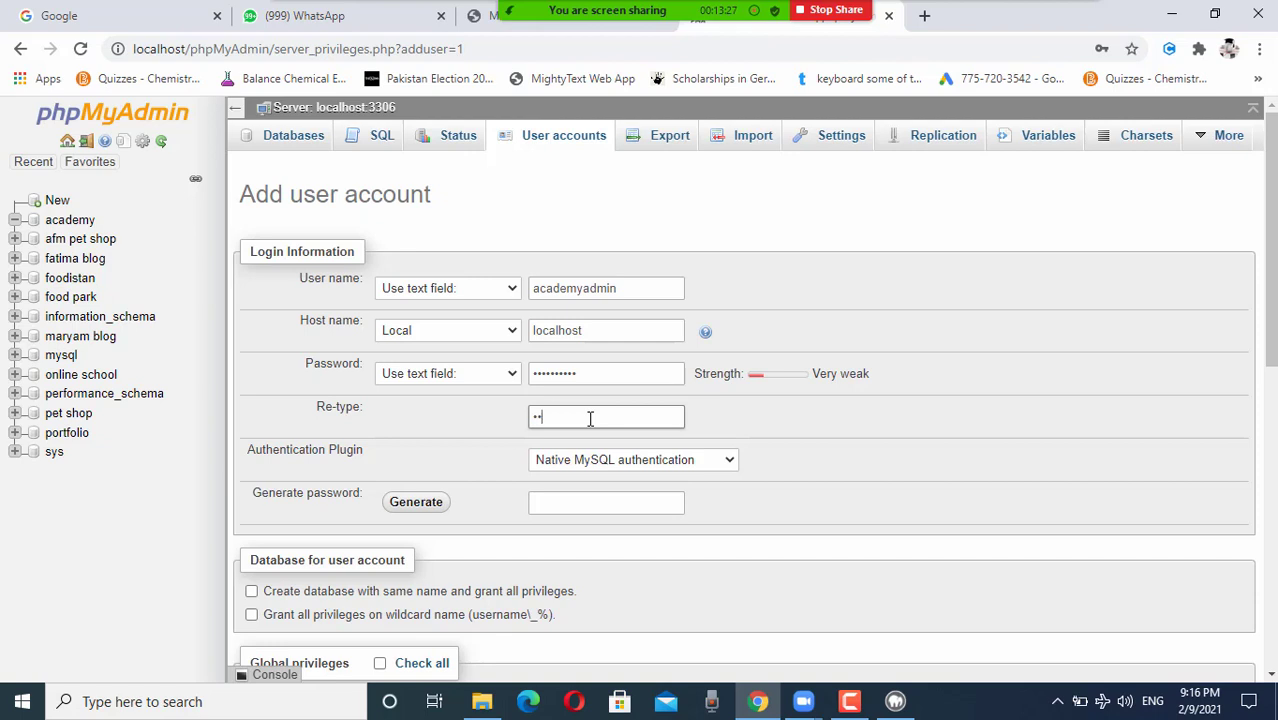
{"action": "scroll", "coordinate": [567, 377], "scroll_direction": "down", "scroll_amount": 1}
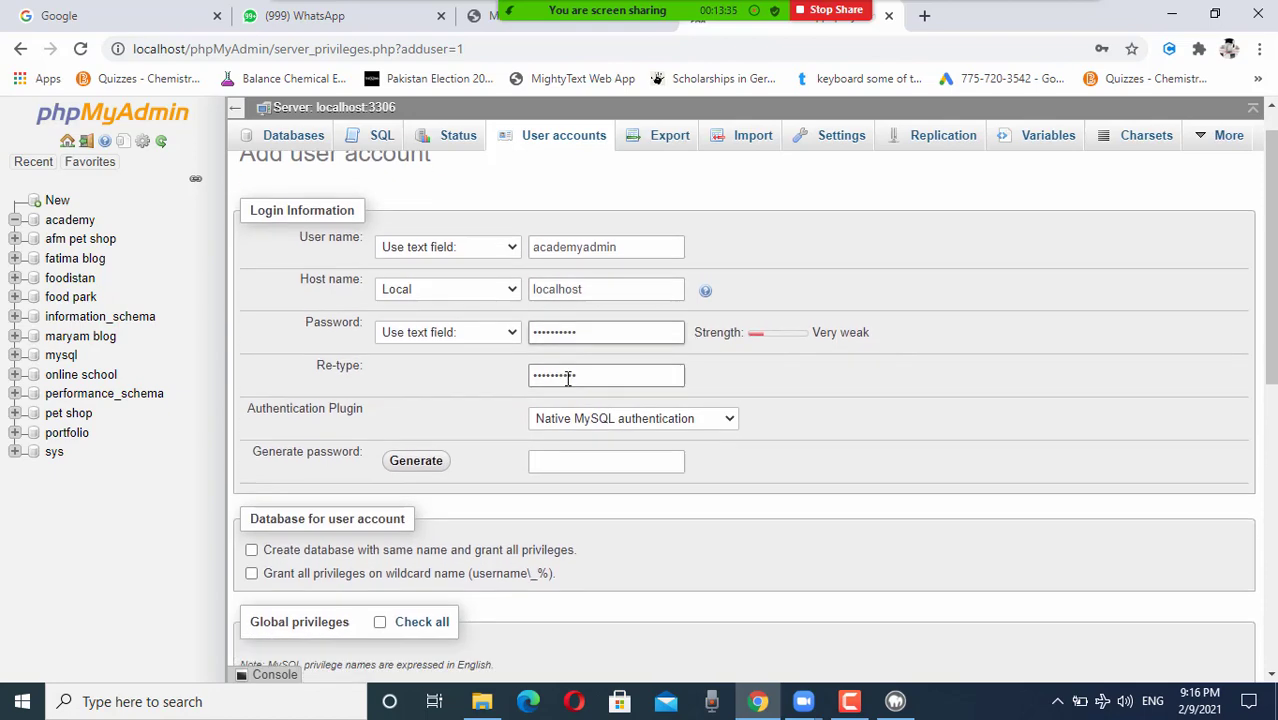
{"action": "scroll", "coordinate": [567, 378], "scroll_direction": "down", "scroll_amount": 2}
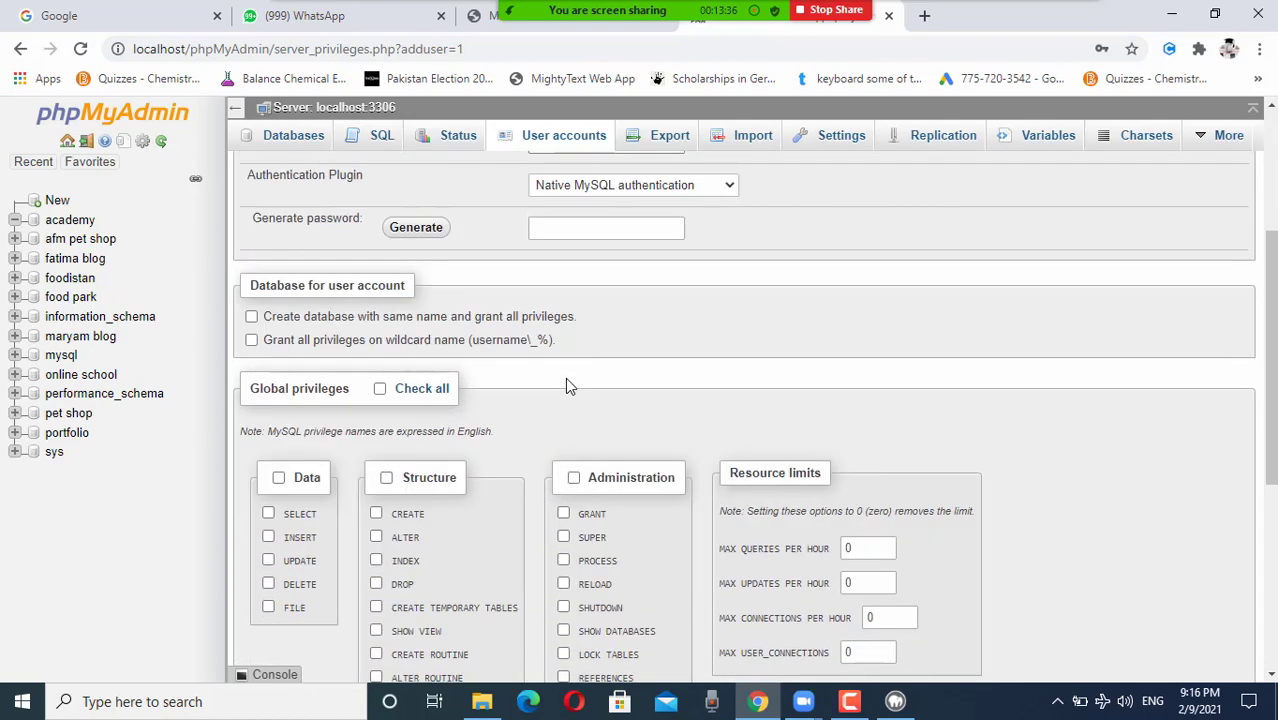
Step: Tick Check all to grant every global privilege to the new account
{"action": "left_click", "coordinate": [380, 389]}
{"action": "scroll", "coordinate": [665, 363], "scroll_direction": "up", "scroll_amount": 3}
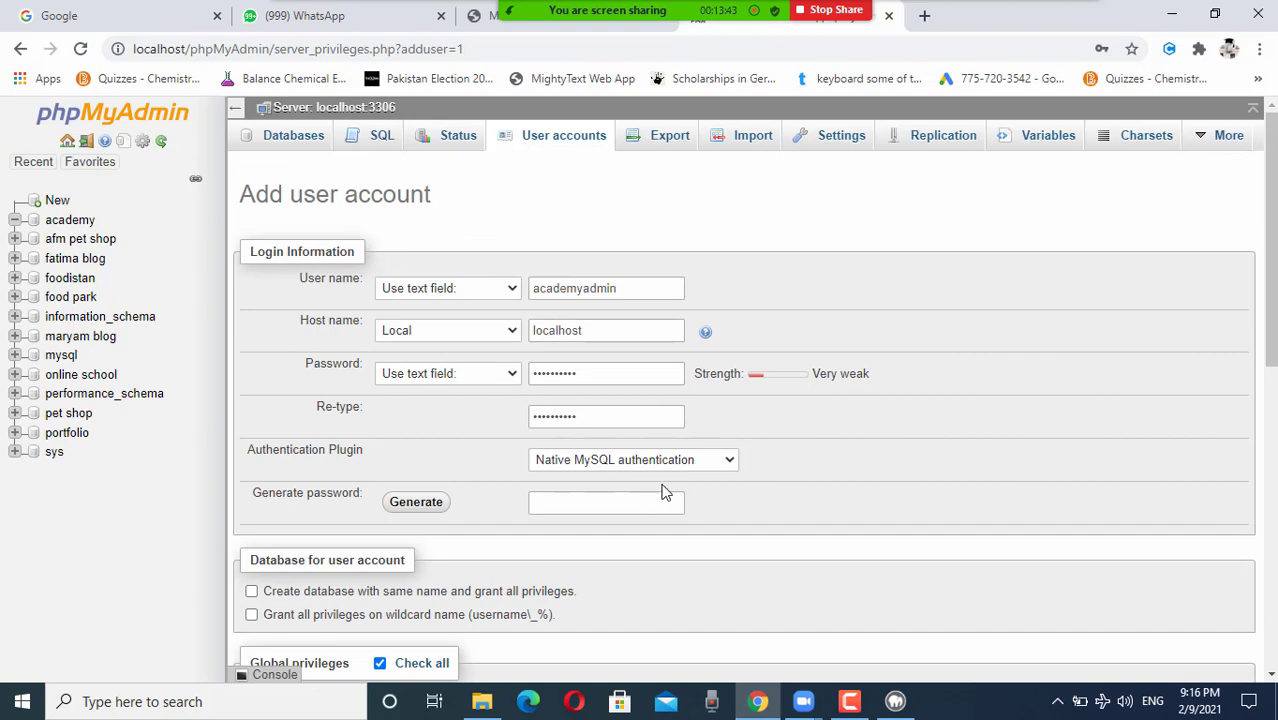
{"action": "scroll", "coordinate": [643, 522], "scroll_direction": "down", "scroll_amount": 3}
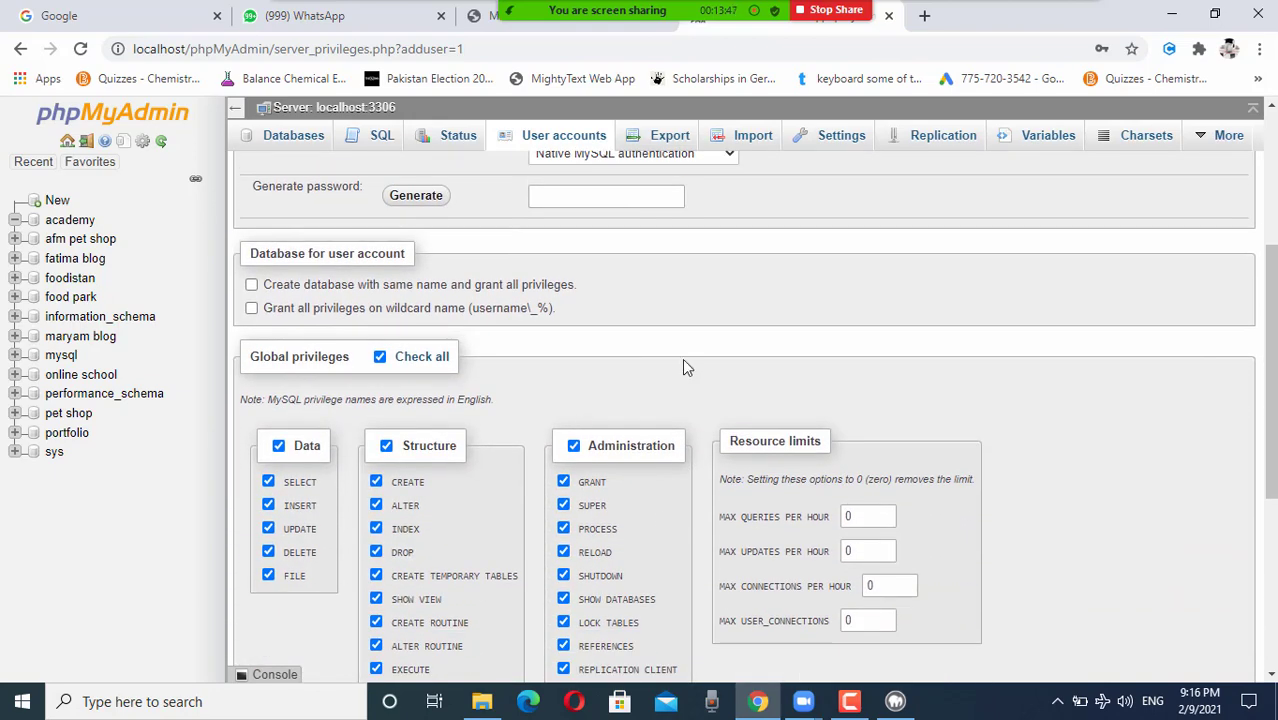
{"action": "scroll", "coordinate": [684, 367], "scroll_direction": "up", "scroll_amount": 2}
{"action": "scroll", "coordinate": [686, 366], "scroll_direction": "up", "scroll_amount": 1}
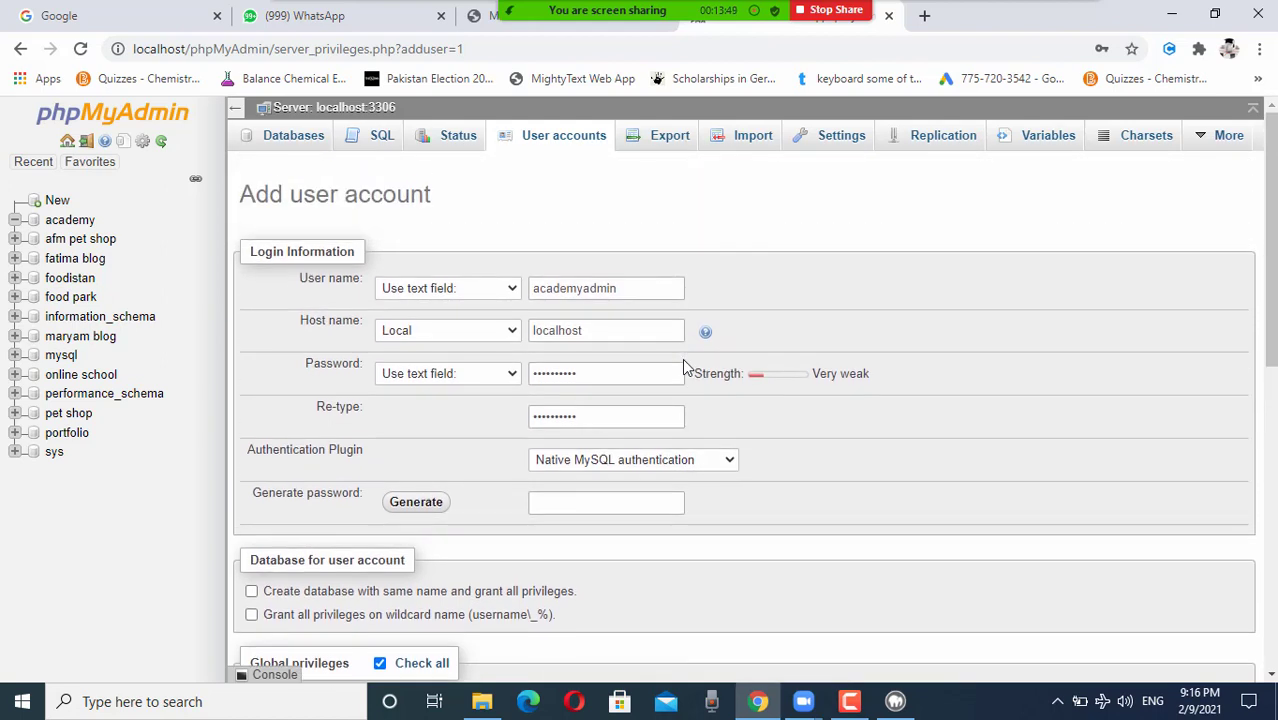
Step: Review the academyadmin user name, localhost host and password entries
{"action": "left_click", "coordinate": [571, 288]}
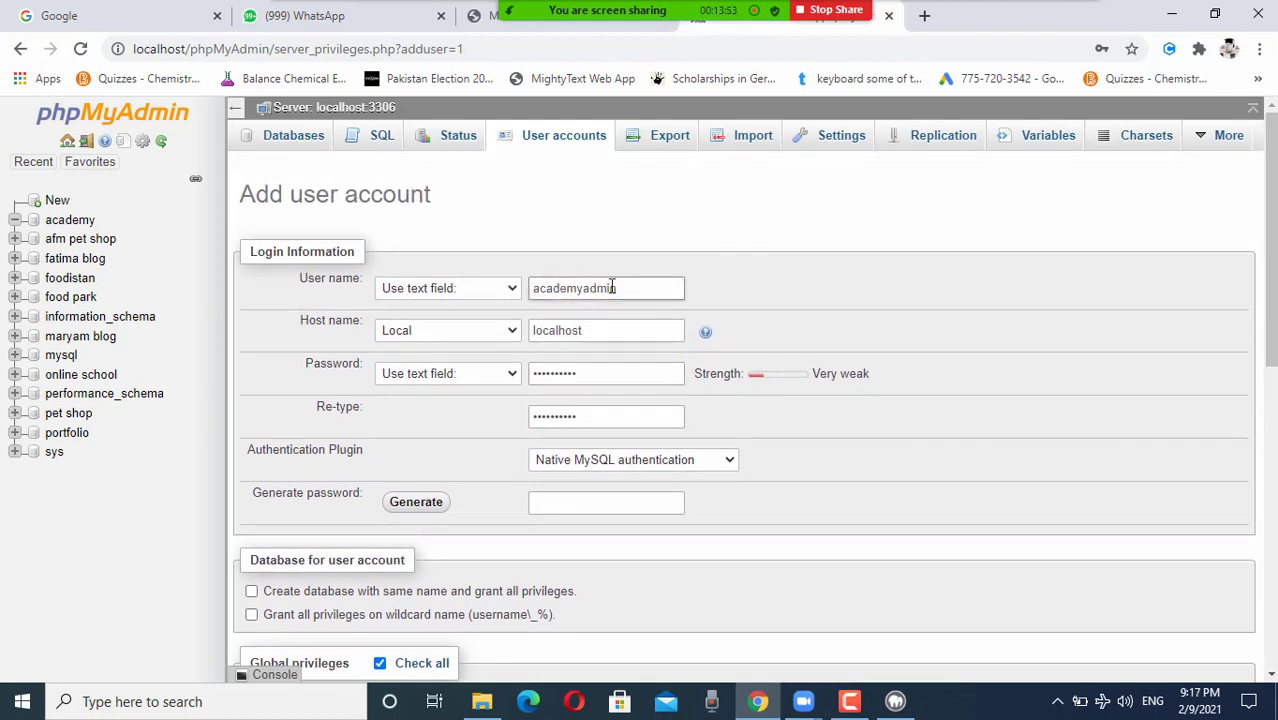
{"action": "left_click", "coordinate": [560, 330]}
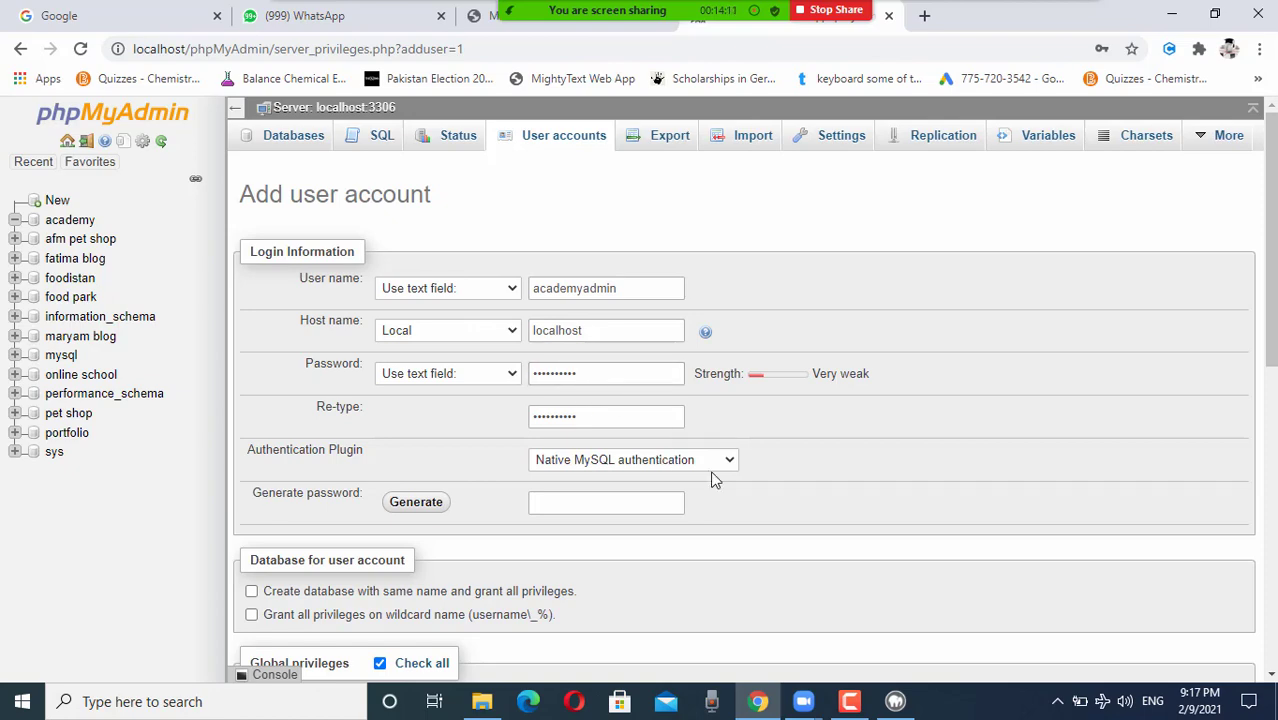
{"action": "scroll", "coordinate": [713, 478], "scroll_direction": "down", "scroll_amount": 2}
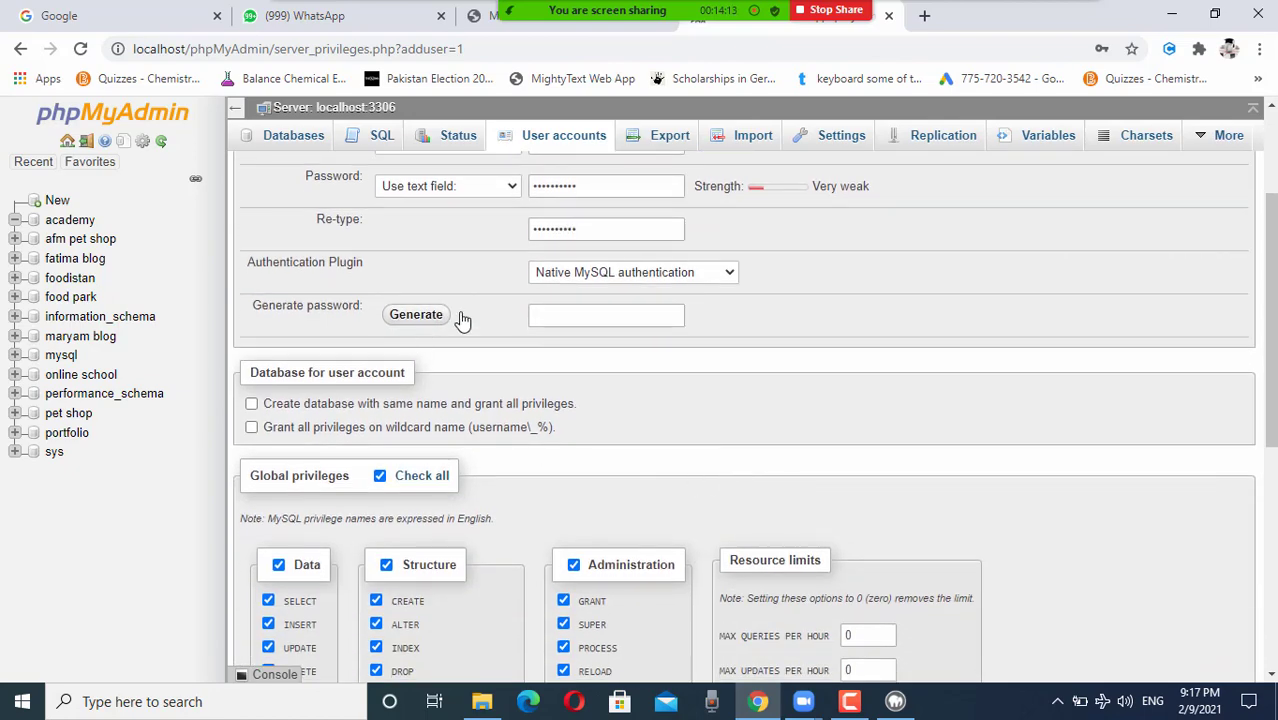
{"action": "scroll", "coordinate": [622, 345], "scroll_direction": "up", "scroll_amount": 2}
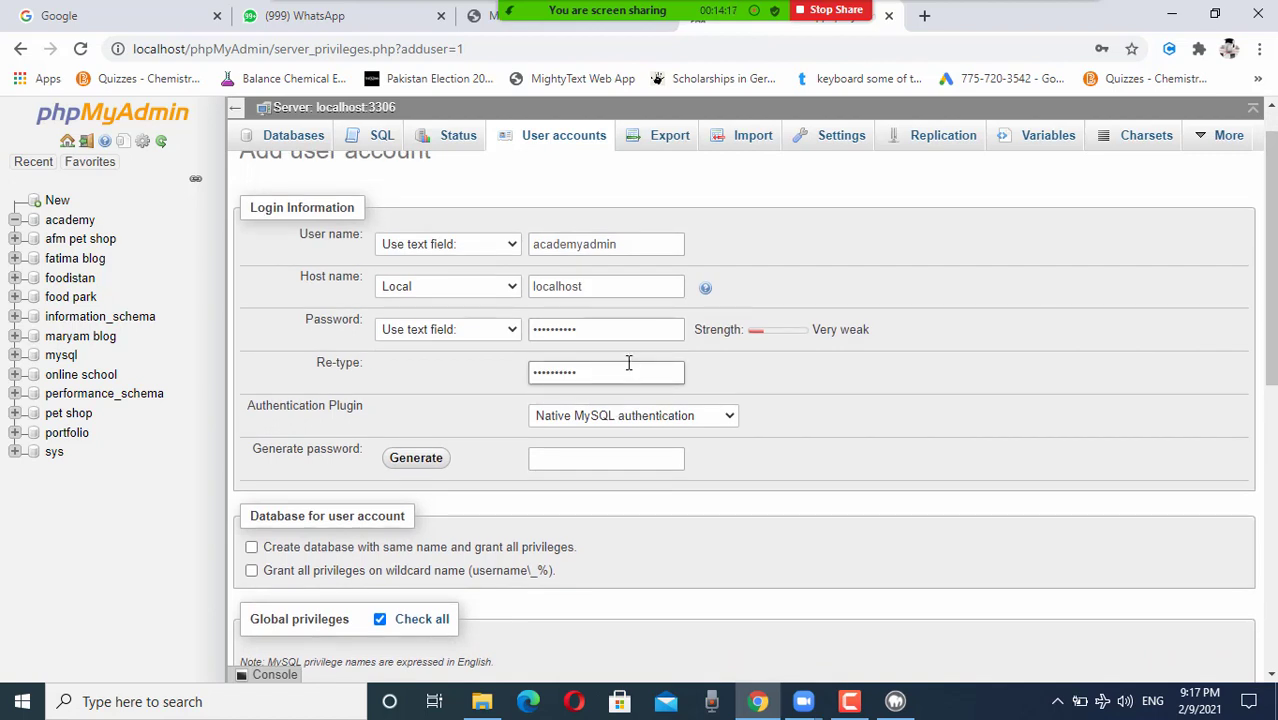
{"action": "left_click", "coordinate": [577, 326]}
{"action": "scroll", "coordinate": [757, 435], "scroll_direction": "down", "scroll_amount": 1}
{"action": "scroll", "coordinate": [757, 435], "scroll_direction": "down", "scroll_amount": 10}
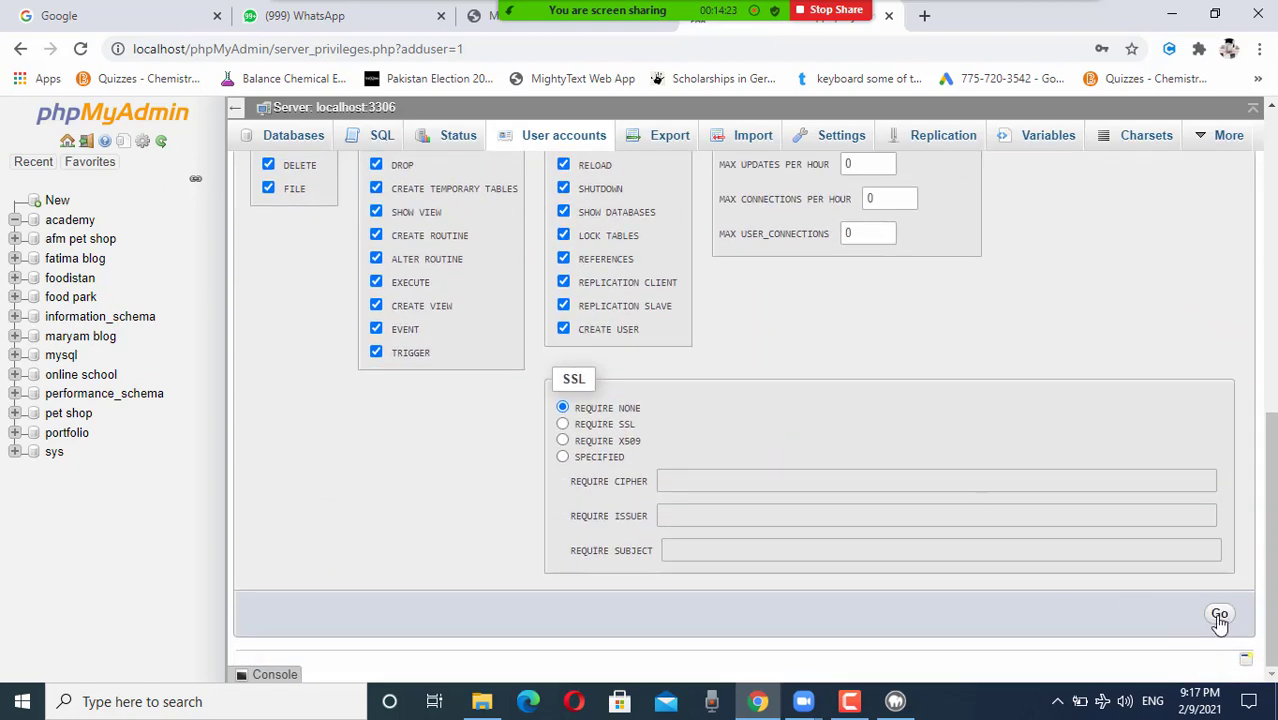
{"action": "scroll", "coordinate": [932, 488], "scroll_direction": "up", "scroll_amount": 8}
Step: Recheck the academyadmin user name field before submitting the form
{"action": "left_click", "coordinate": [596, 288]}
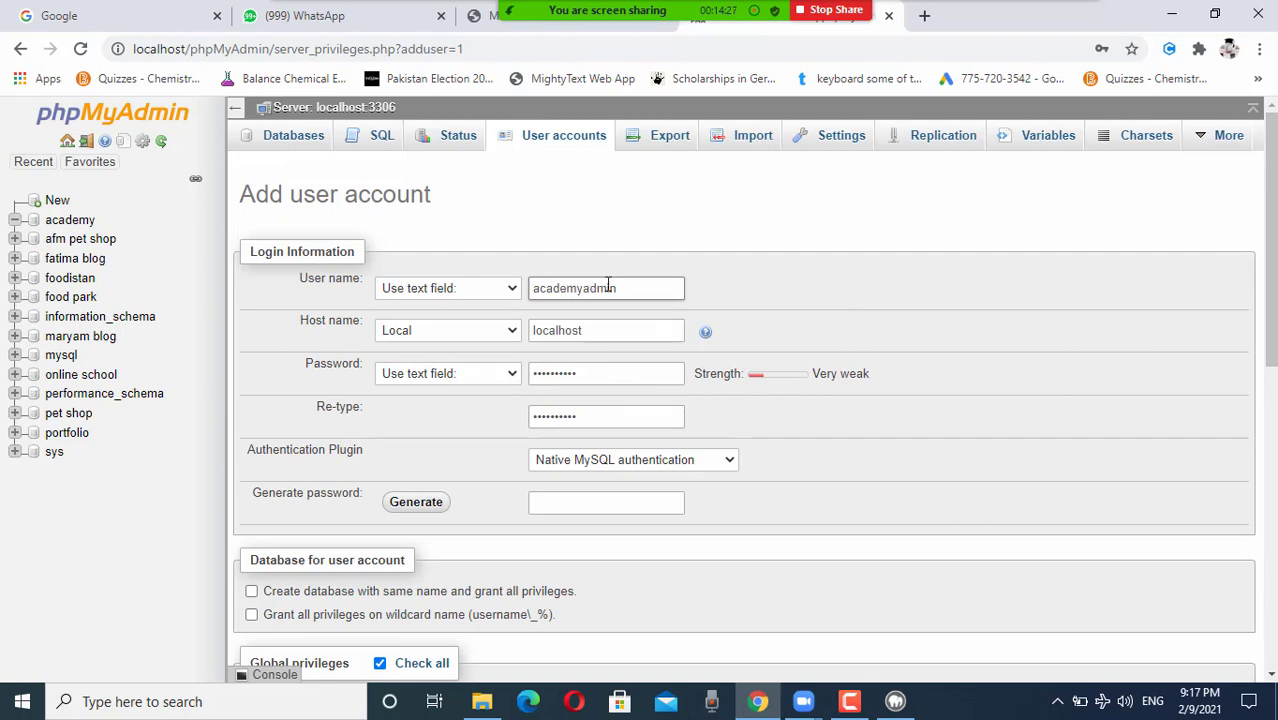
{"action": "left_click", "coordinate": [985, 456]}
{"action": "scroll", "coordinate": [984, 452], "scroll_direction": "down", "scroll_amount": 1}
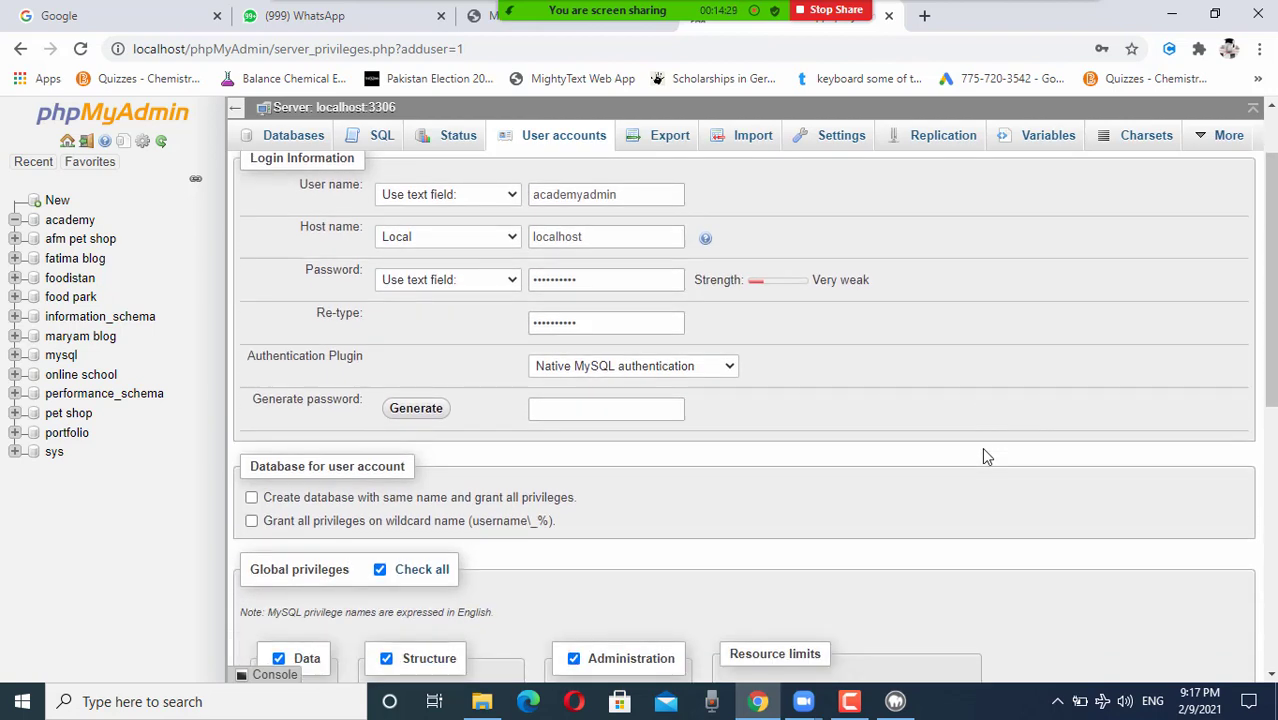
{"action": "scroll", "coordinate": [960, 455], "scroll_direction": "up", "scroll_amount": 1}
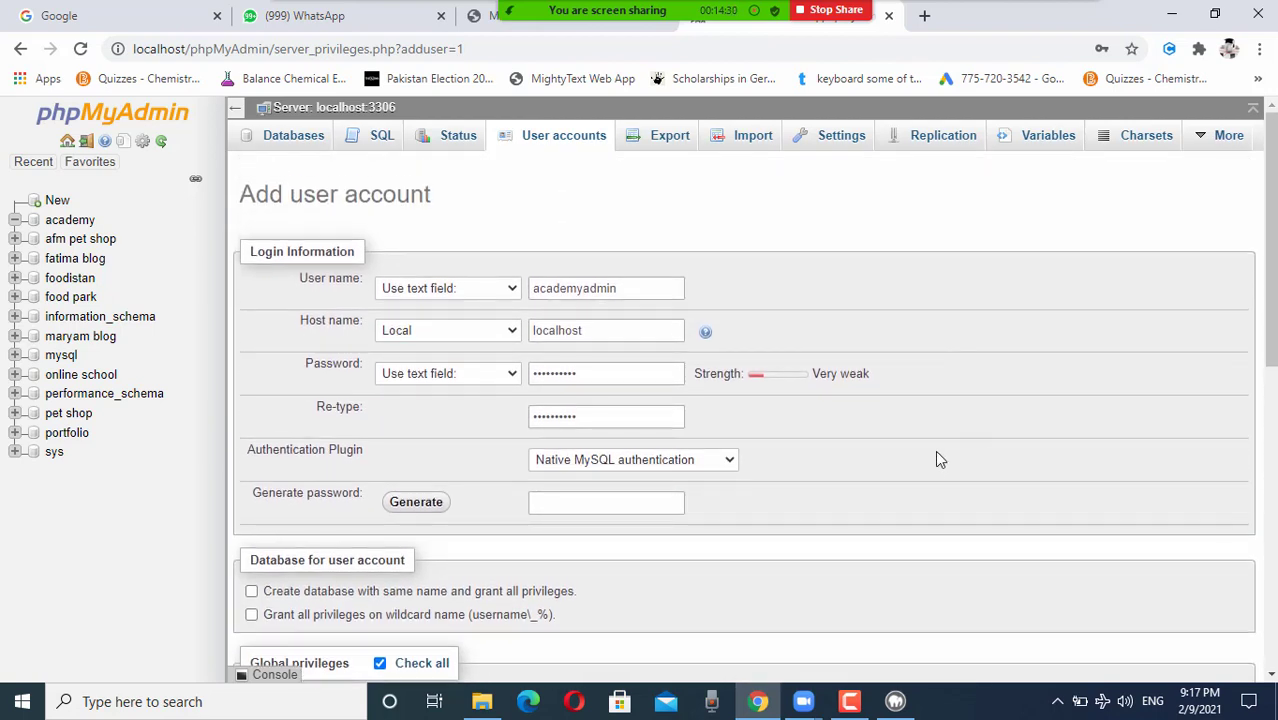
{"action": "left_click", "coordinate": [634, 287]}
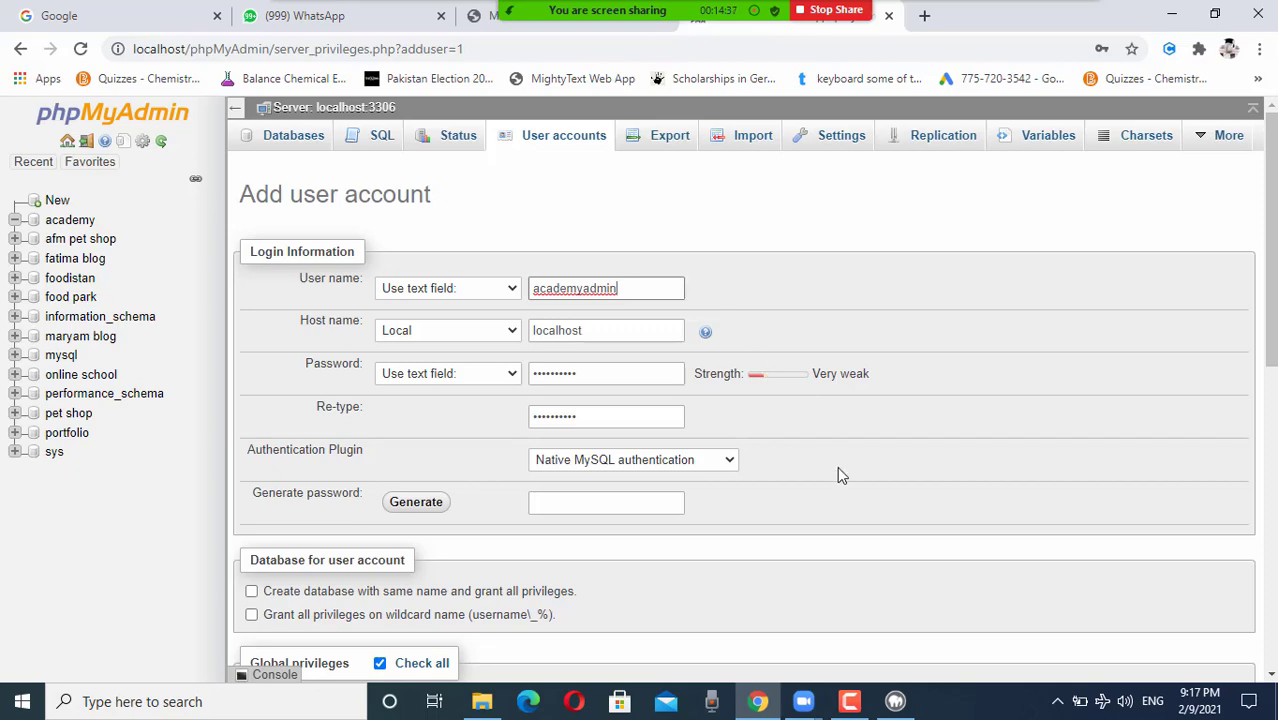
{"action": "scroll", "coordinate": [838, 474], "scroll_direction": "down", "scroll_amount": 1}
{"action": "scroll", "coordinate": [837, 466], "scroll_direction": "down", "scroll_amount": 6}
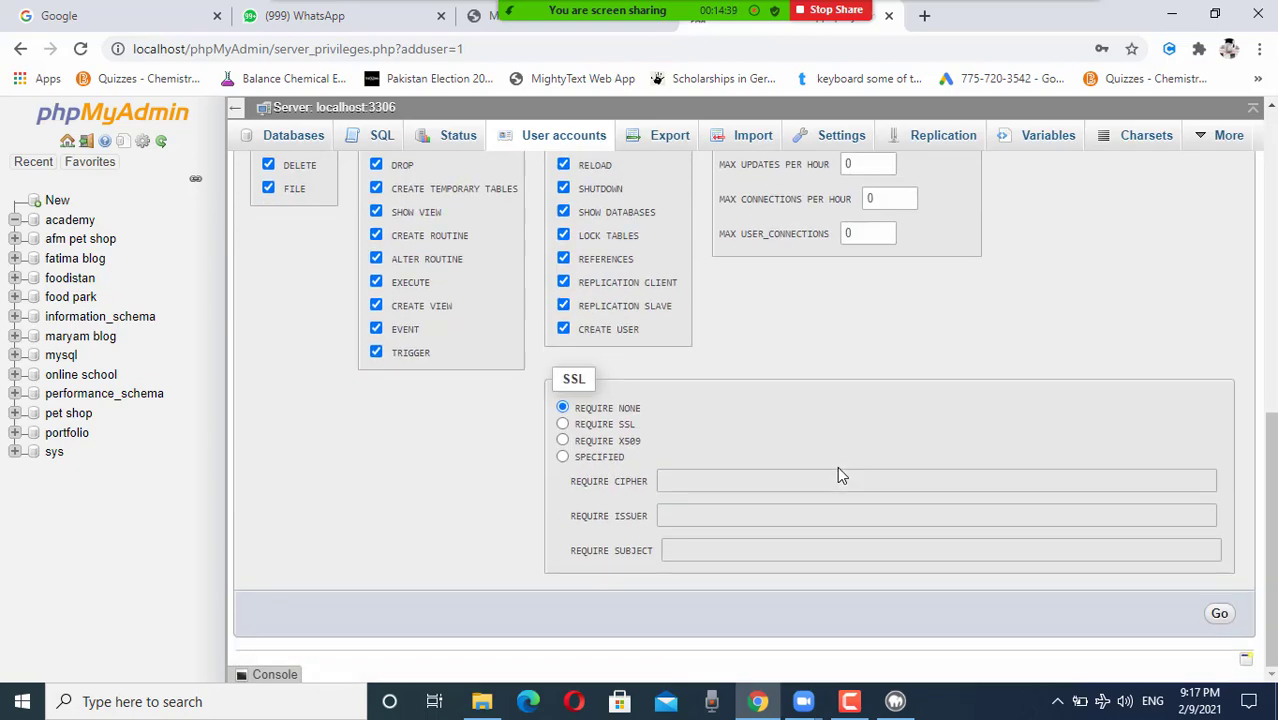
Step: Create the academyadmin@localhost account, save its login in Chrome, and dismiss the compromised-passwords notice
{"action": "left_click", "coordinate": [1219, 616]}
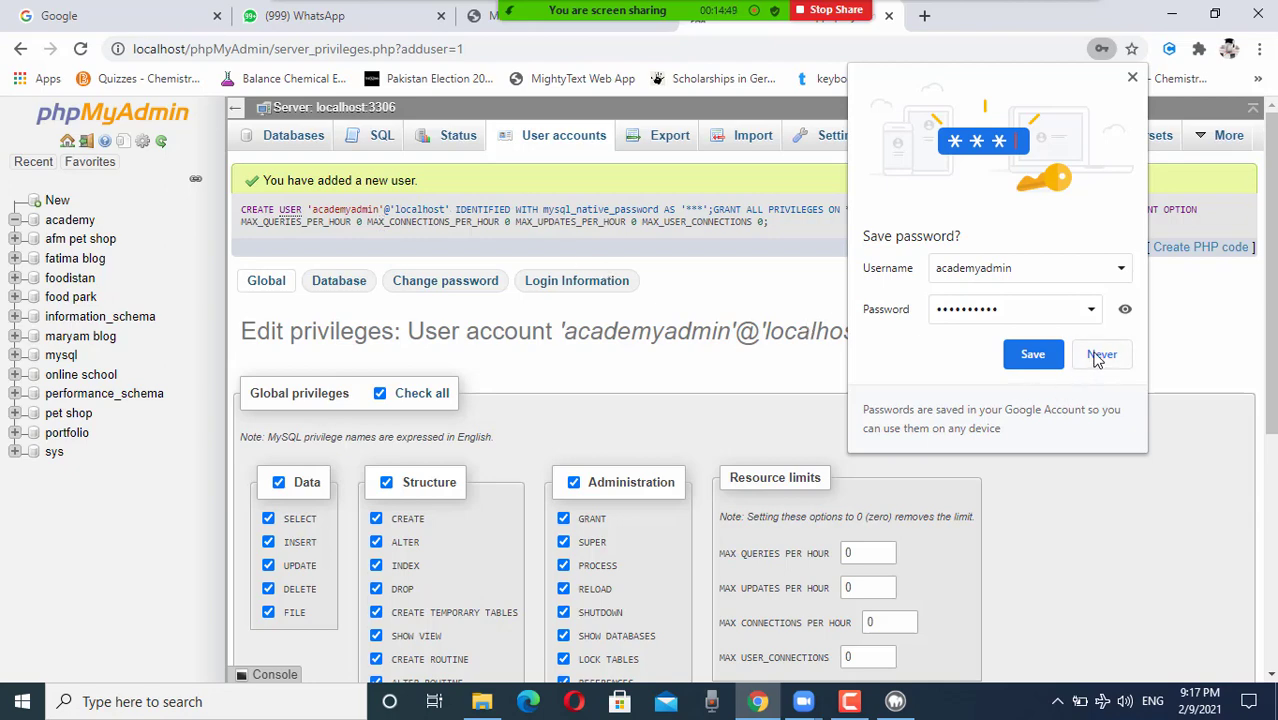
{"action": "left_click", "coordinate": [1030, 358]}
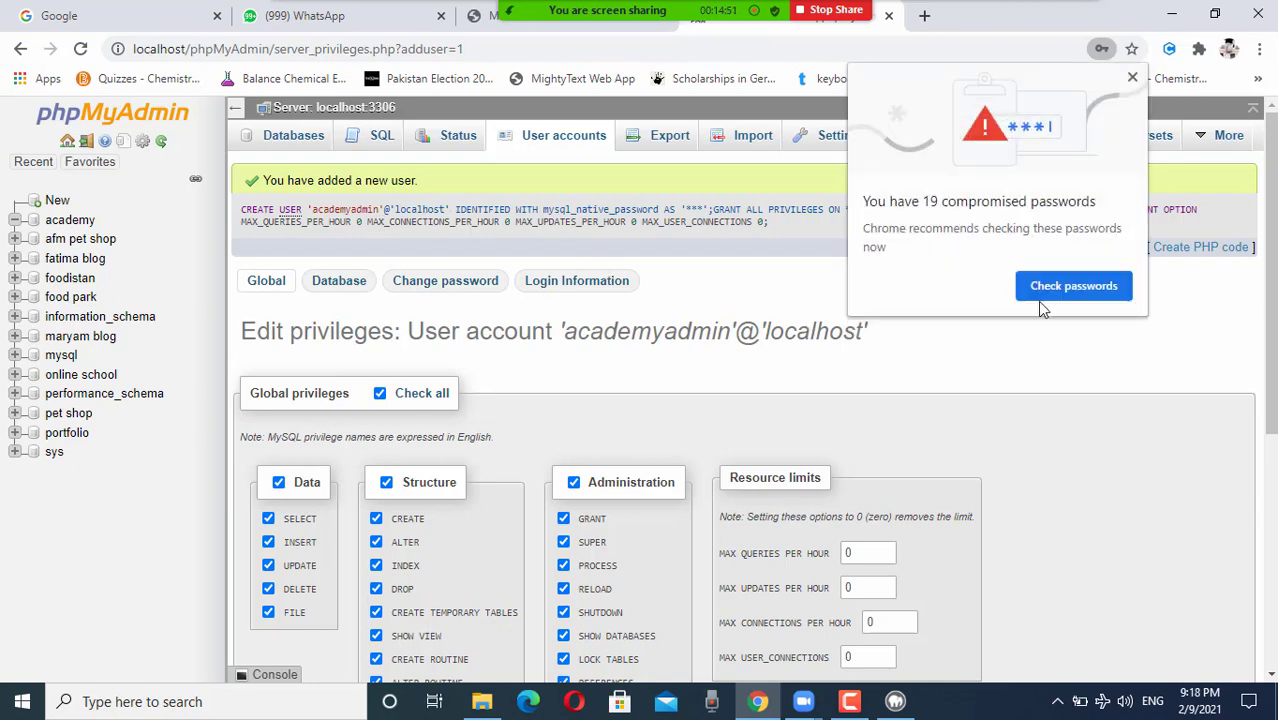
{"action": "left_click", "coordinate": [1131, 79]}
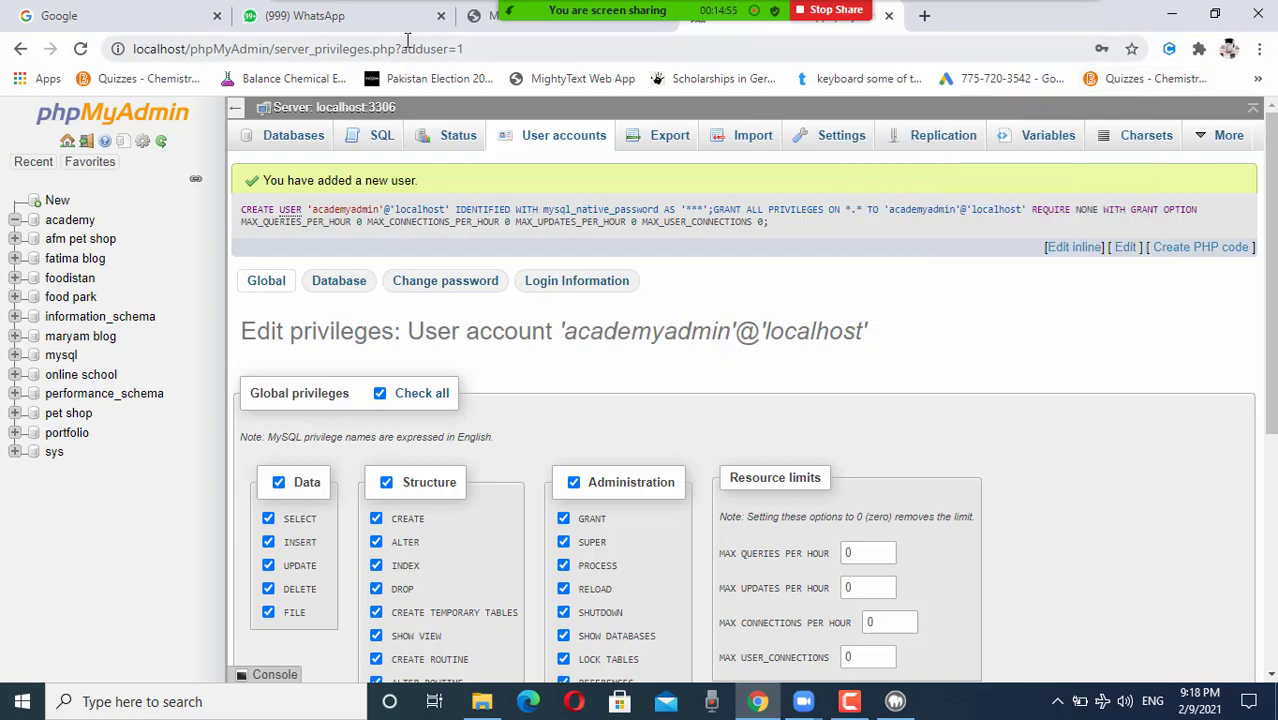
Step: Load localhost in the MAMP tab to list the local site folders
{"action": "left_click", "coordinate": [490, 22]}
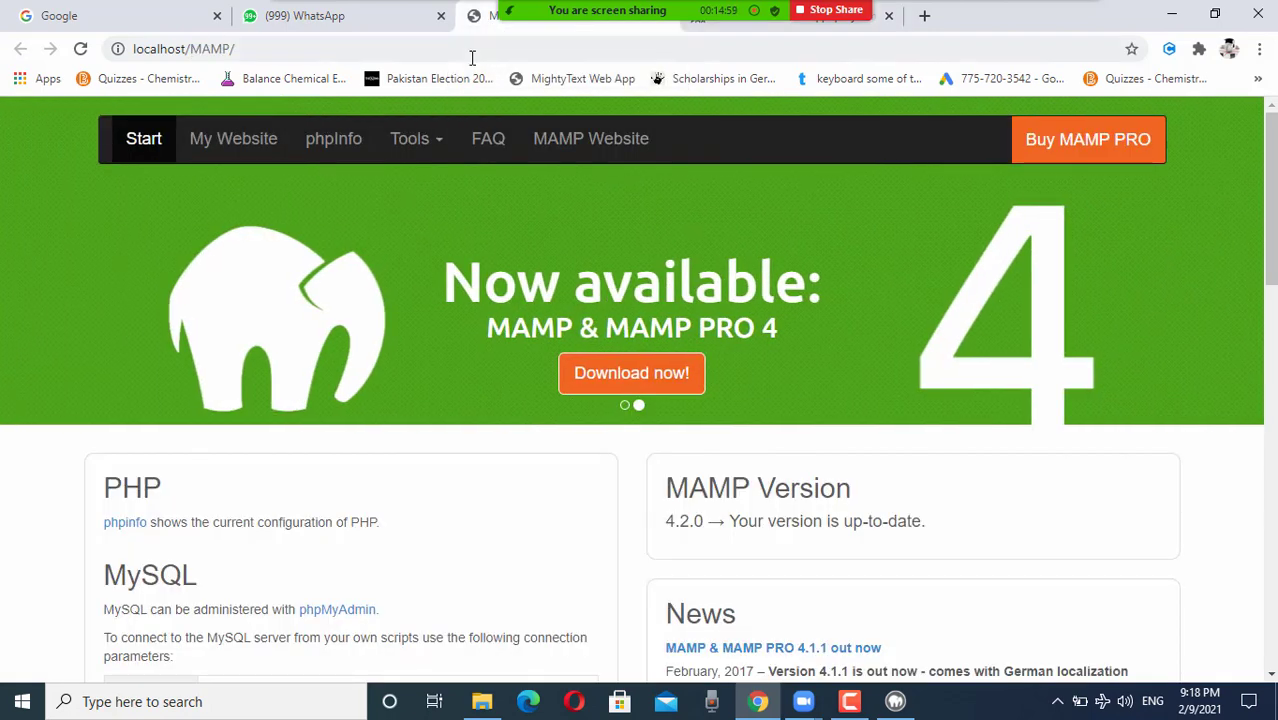
{"action": "left_click", "coordinate": [395, 50]}
{"action": "type", "text": "localhost"}
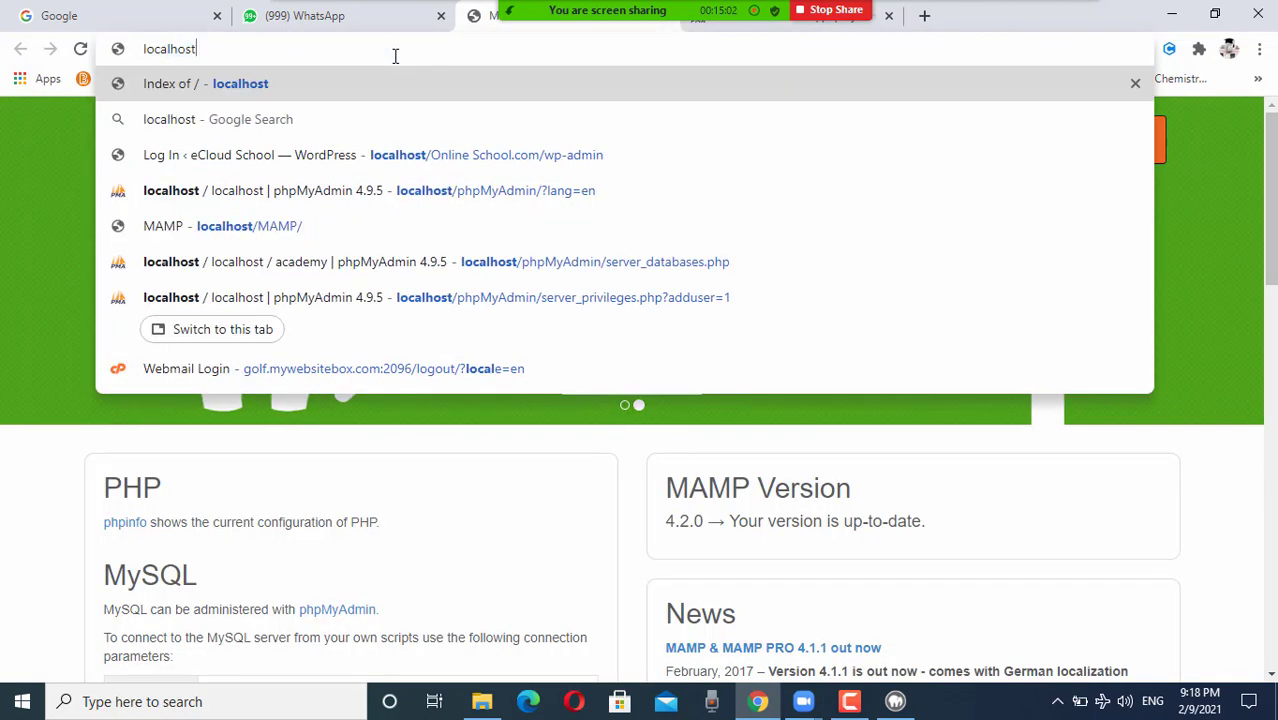
{"action": "key", "text": "Return"}
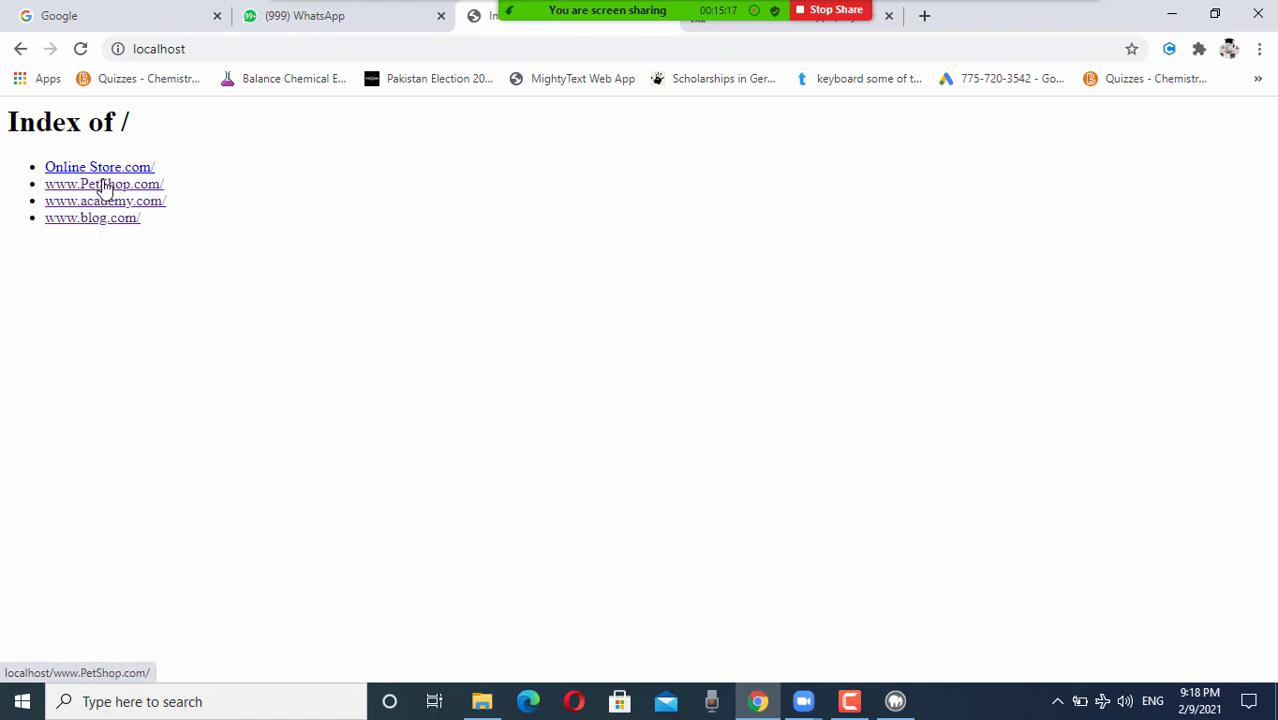
{"action": "left_click", "coordinate": [106, 187]}
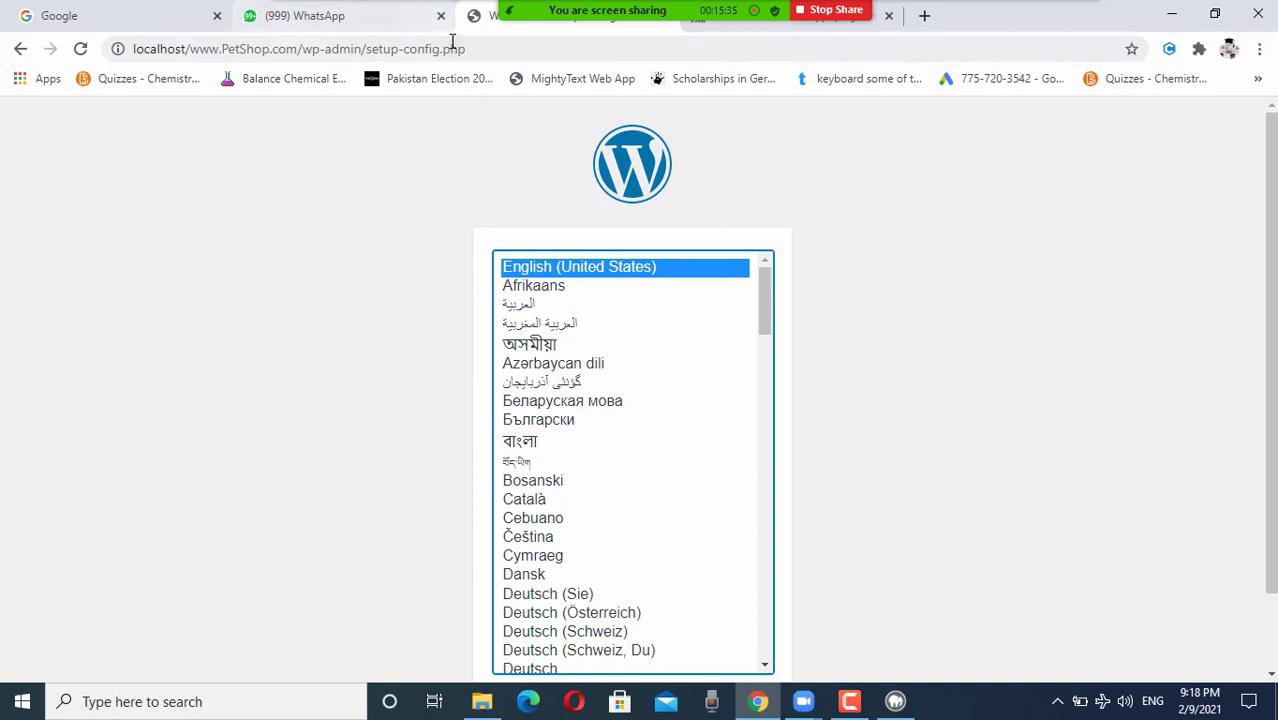
{"action": "left_click", "coordinate": [19, 51]}
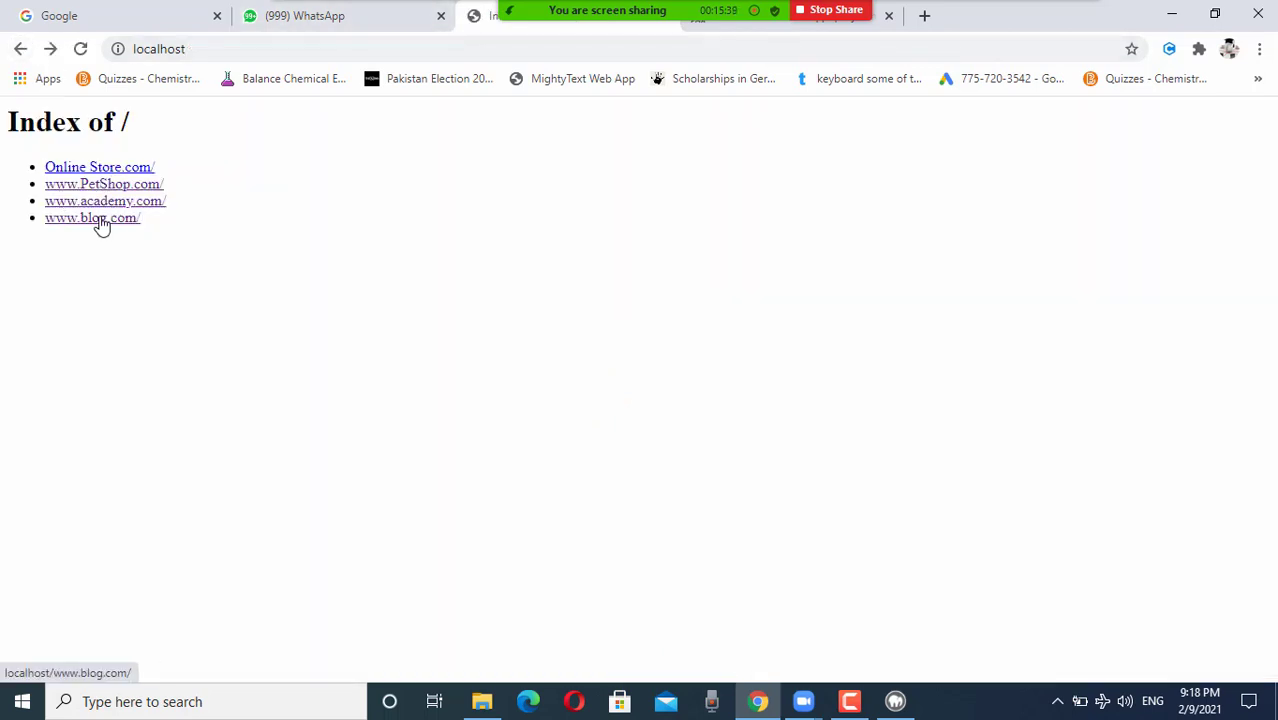
{"action": "left_click", "coordinate": [98, 219]}
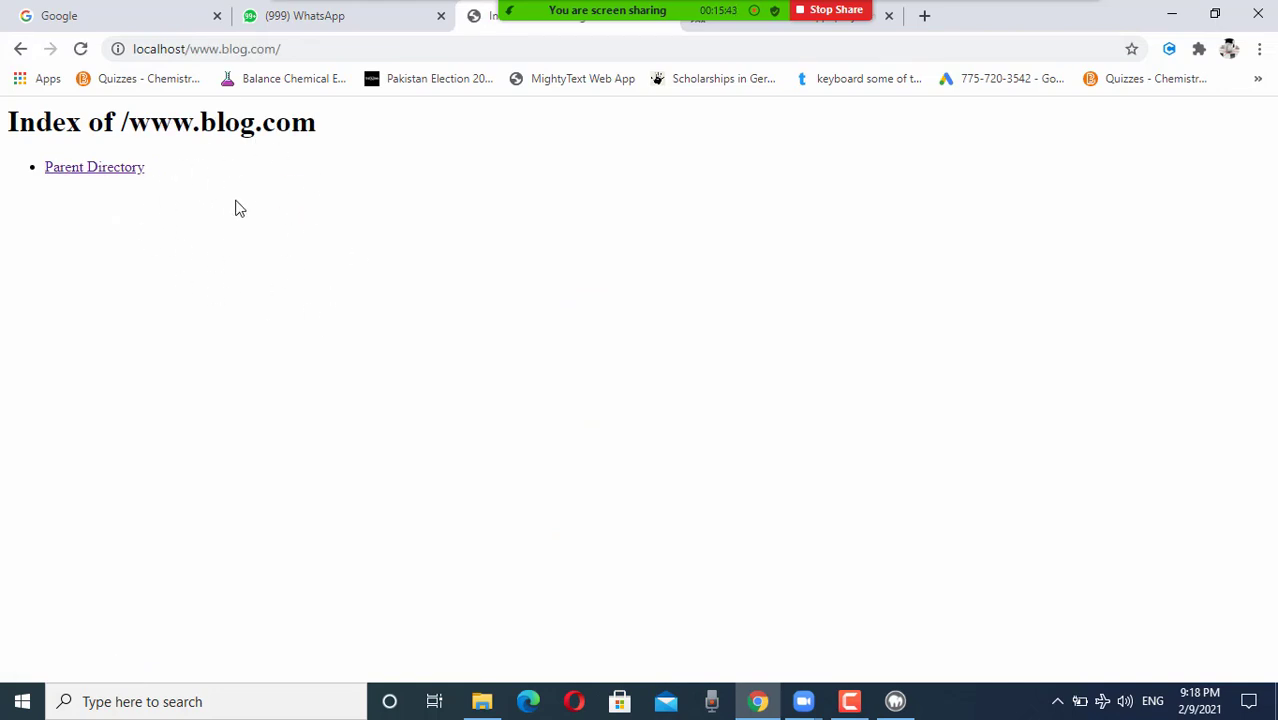
{"action": "left_click", "coordinate": [21, 48]}
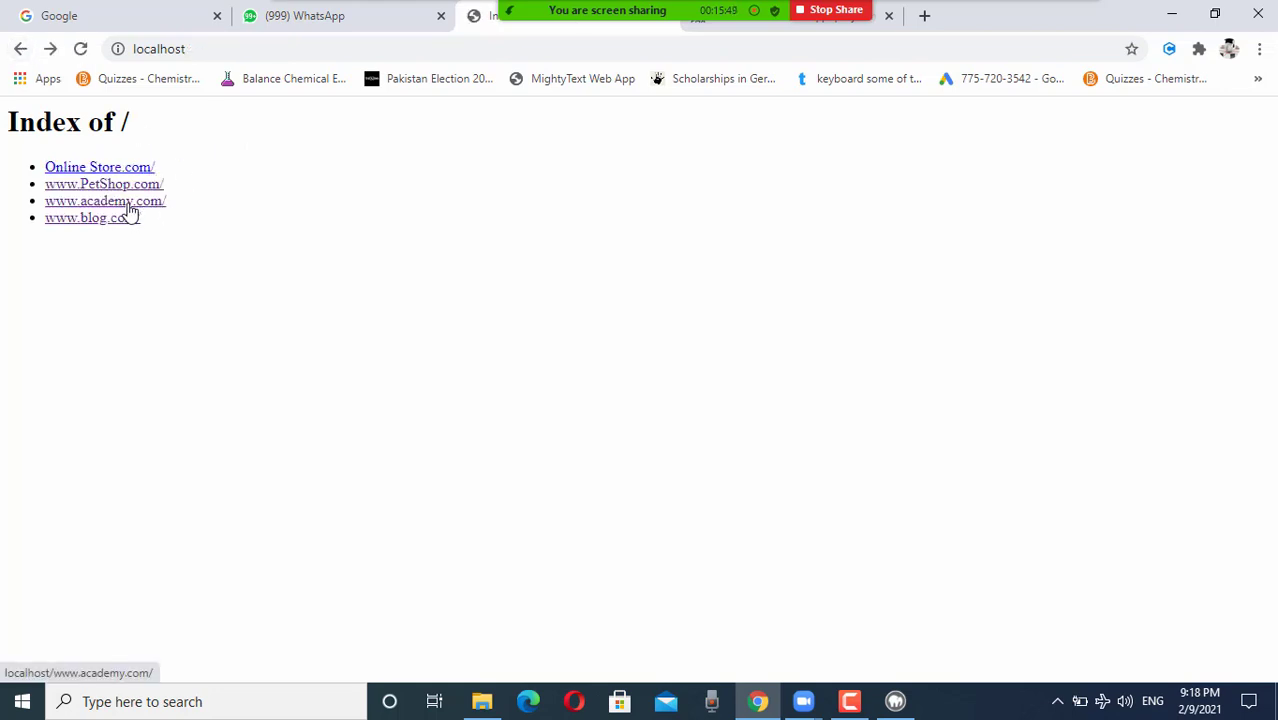
{"action": "left_click", "coordinate": [128, 205]}
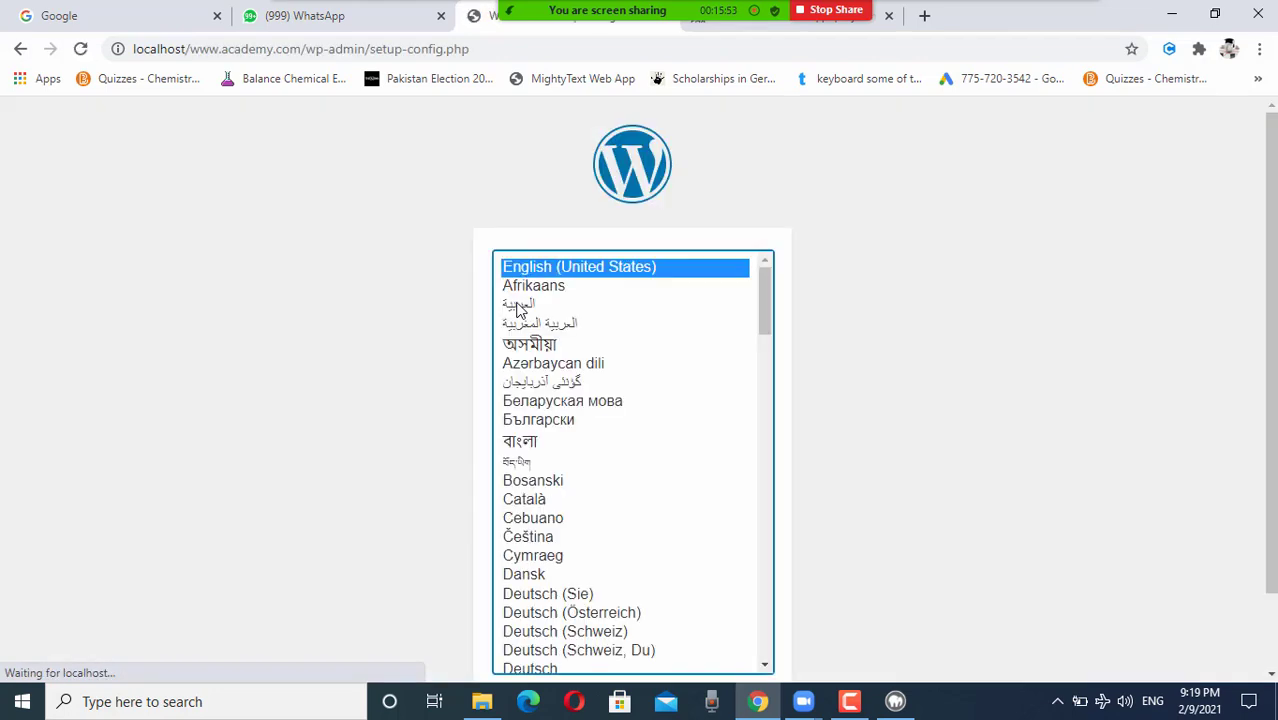
{"action": "scroll", "coordinate": [932, 326], "scroll_direction": "down", "scroll_amount": 1}
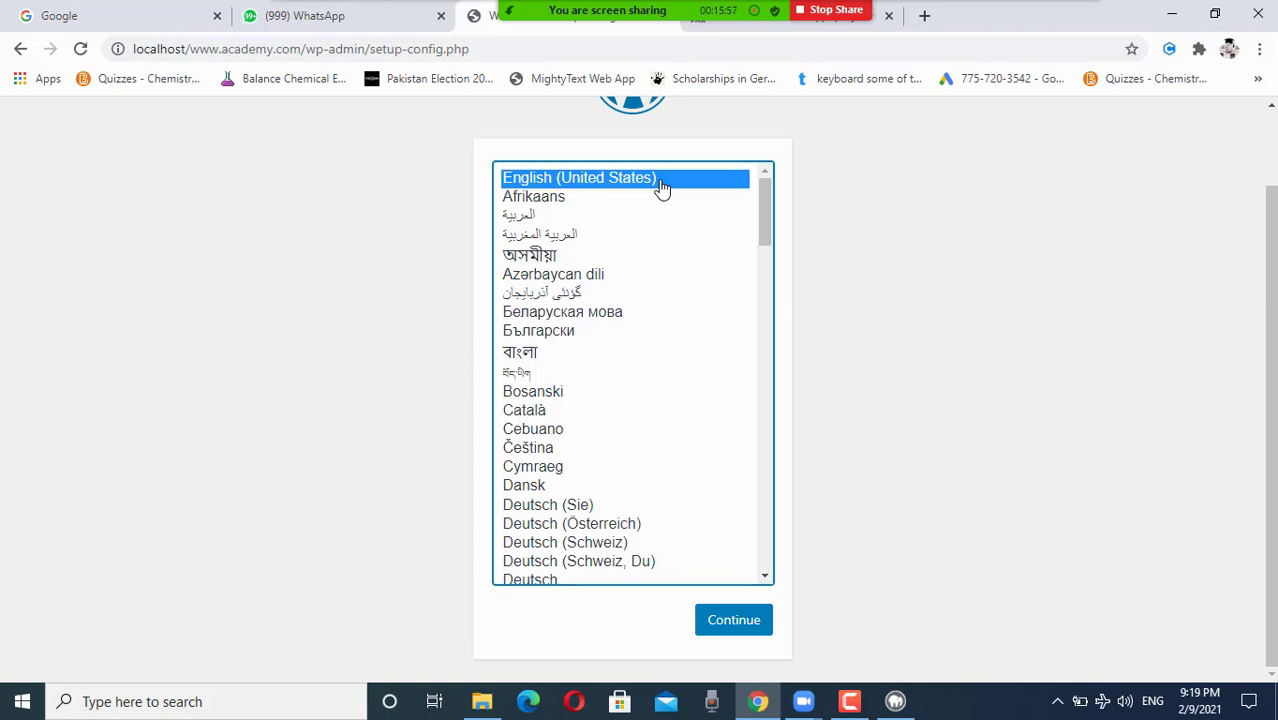
{"action": "left_click", "coordinate": [738, 622]}
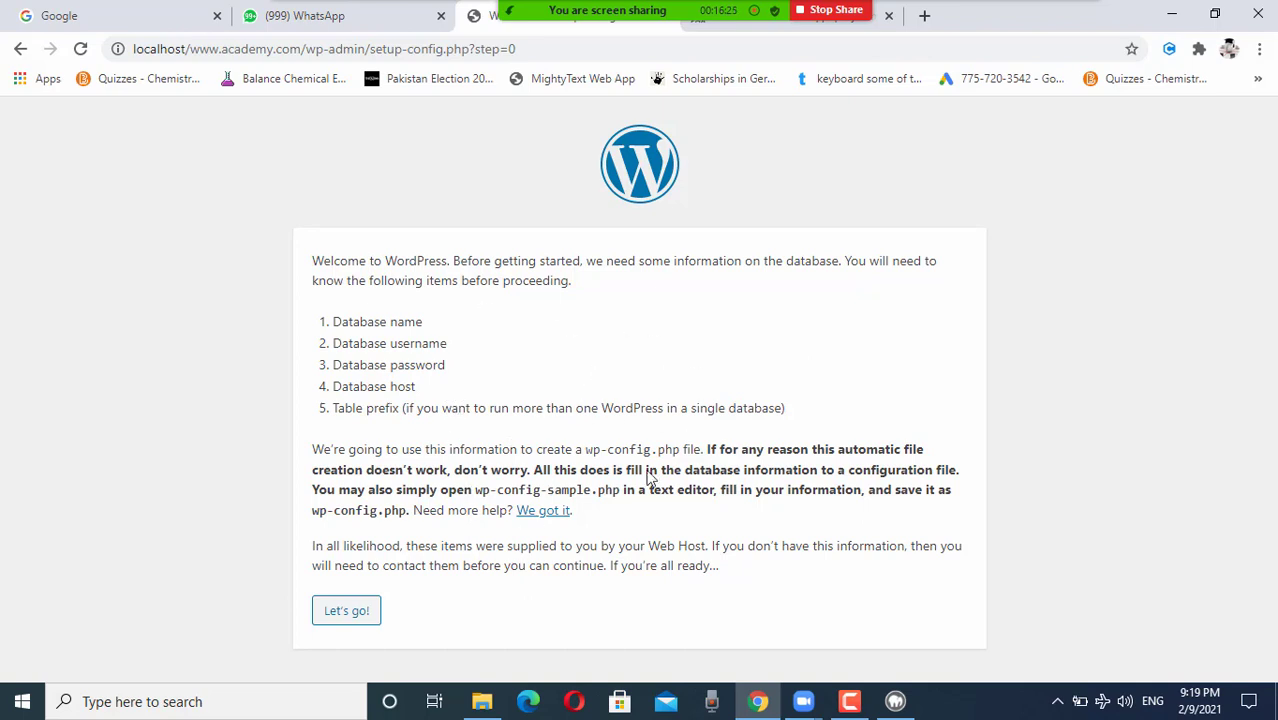
Step: Enter database name academy and username academyadmin in the connection form
{"action": "left_click", "coordinate": [350, 612]}
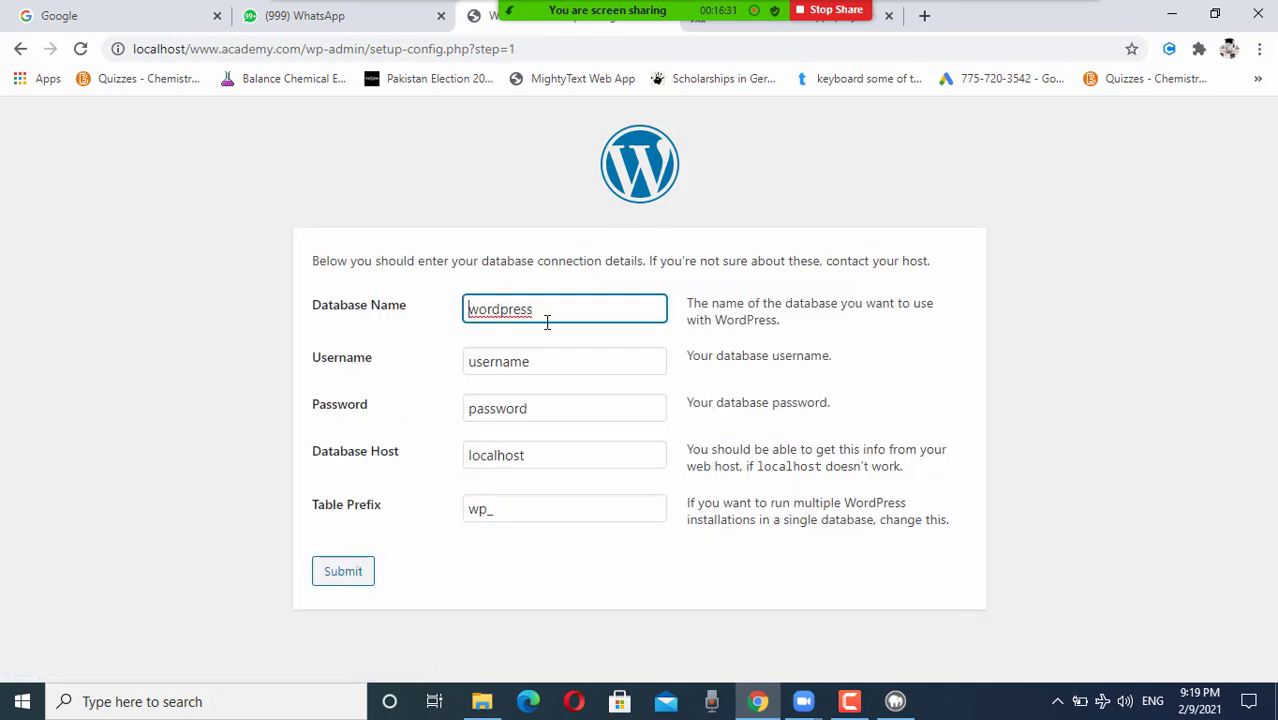
{"action": "left_click", "coordinate": [545, 314]}
{"action": "double_click", "coordinate": [543, 313]}
{"action": "type", "text": "academy"}
{"action": "left_click", "coordinate": [539, 365]}
{"action": "double_click", "coordinate": [539, 365]}
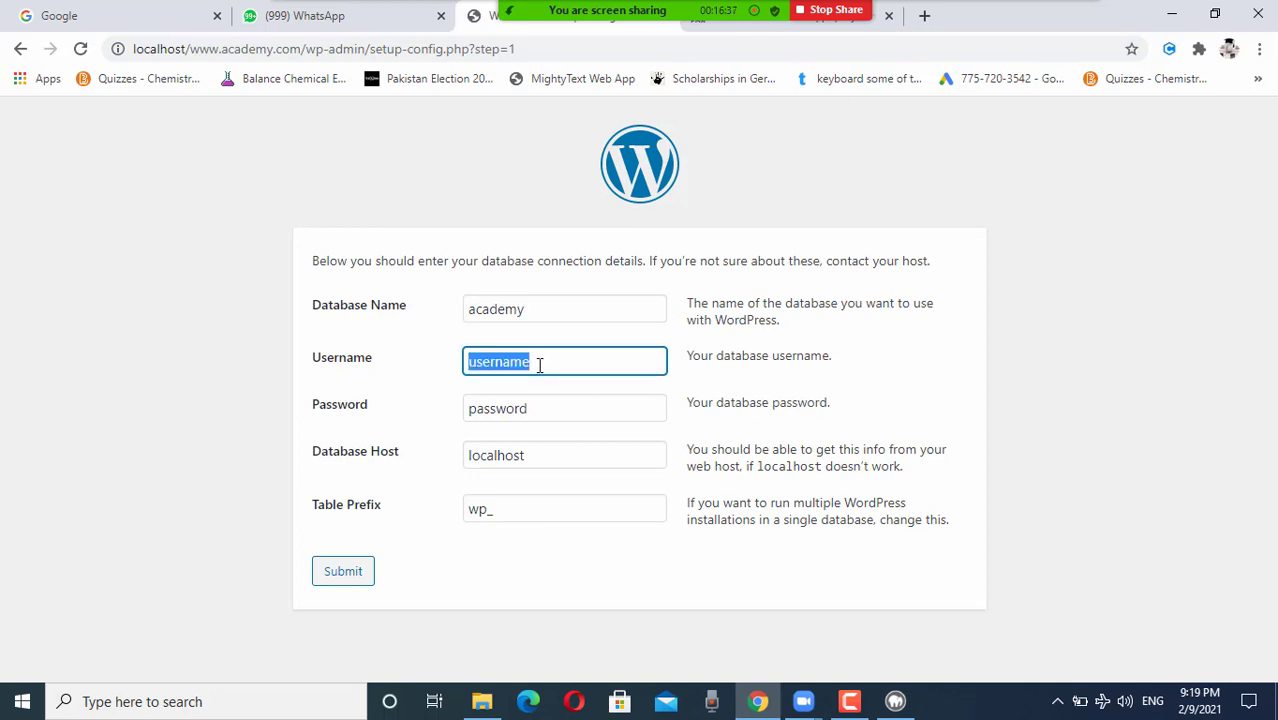
{"action": "type", "text": "academyadm"}
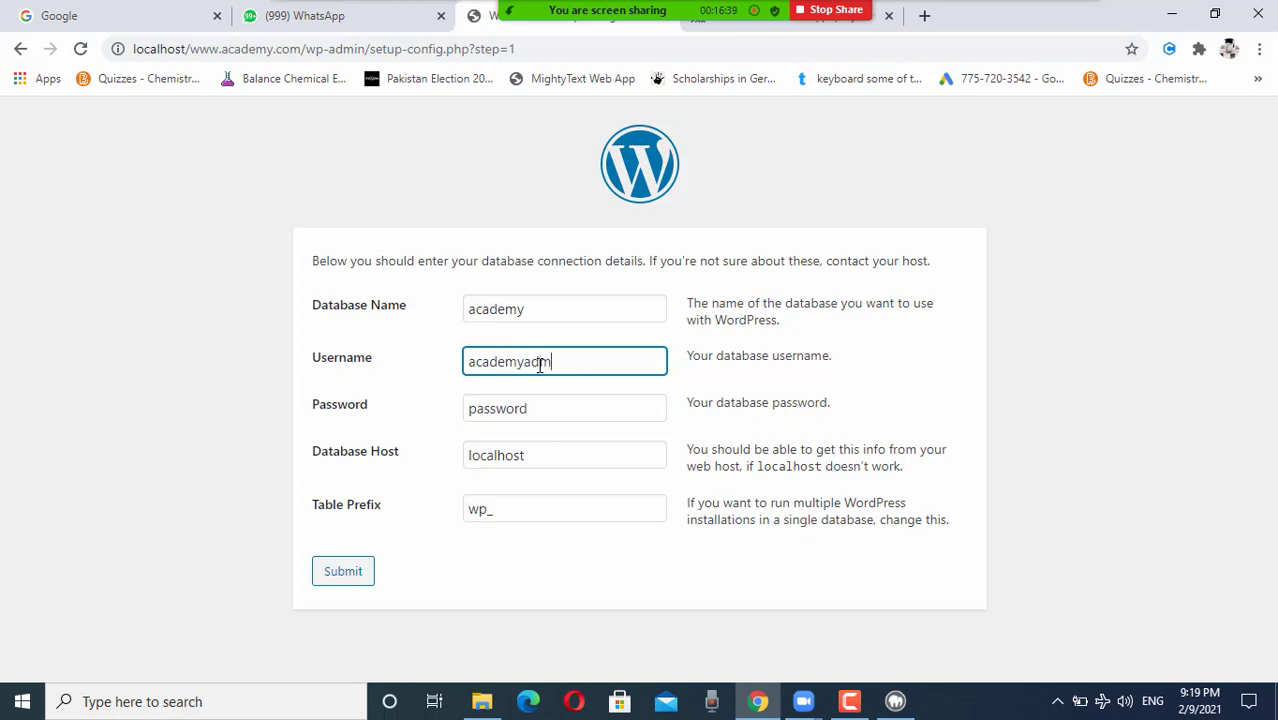
{"action": "type", "text": "in"}
Step: Enter the database password, correcting a mistyped first attempt
{"action": "left_click", "coordinate": [551, 414]}
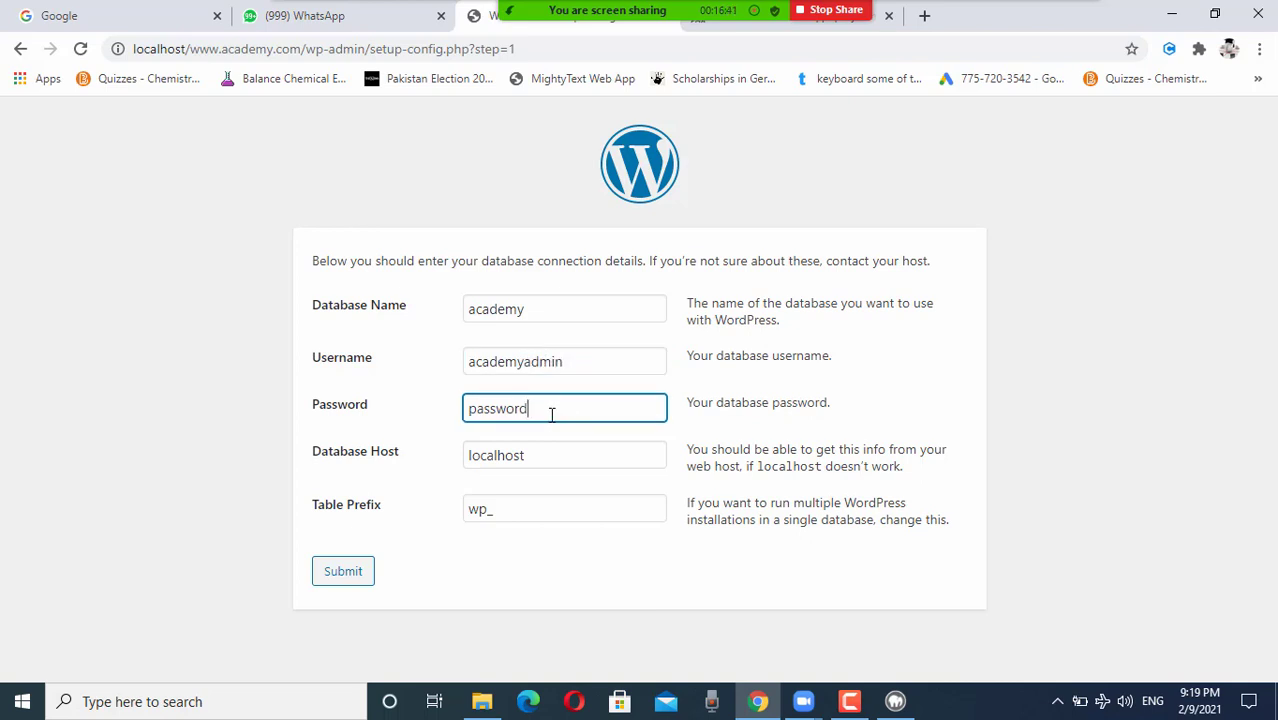
{"action": "double_click", "coordinate": [551, 414]}
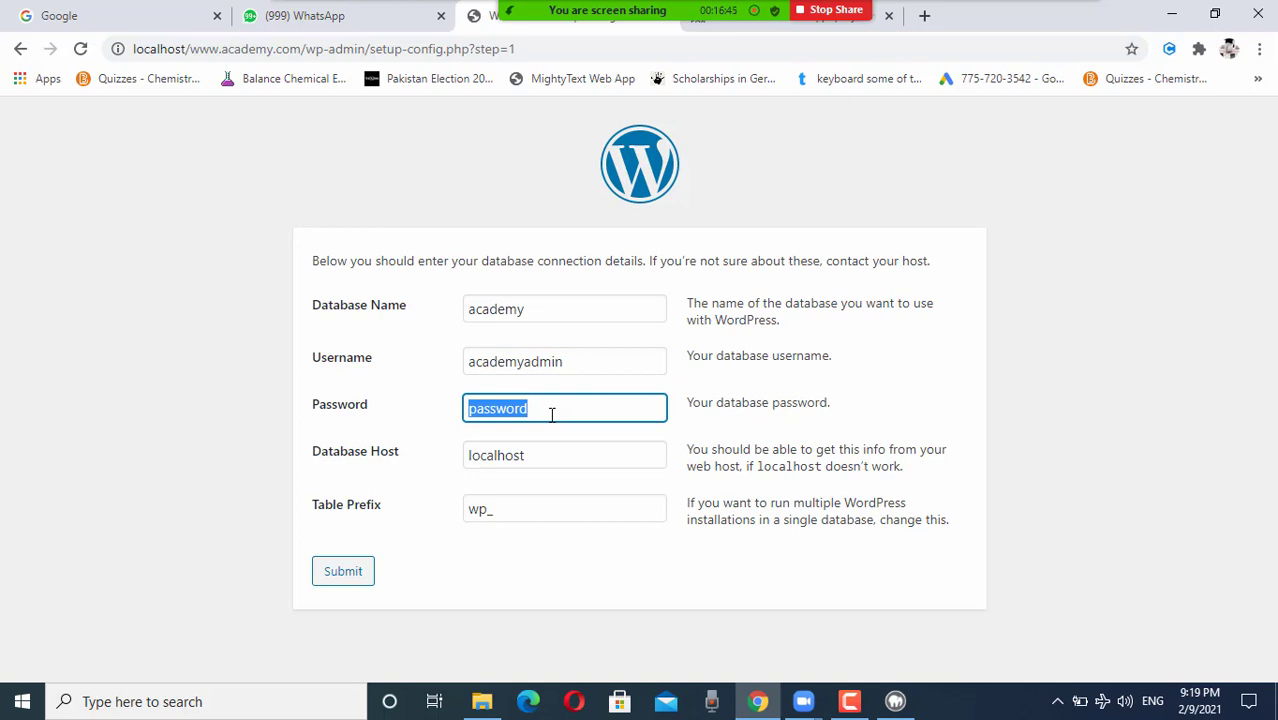
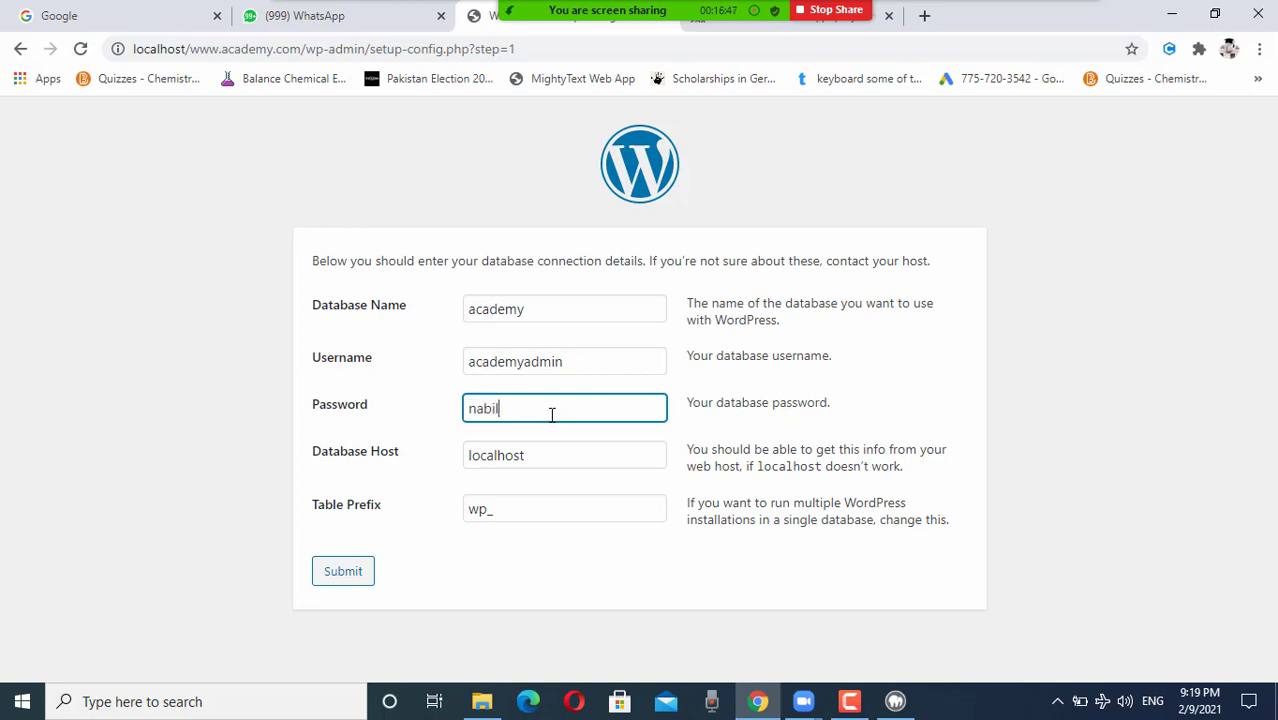
Step: Set the table prefix to wpacademy_ and submit the connection details
{"action": "left_click", "coordinate": [484, 510]}
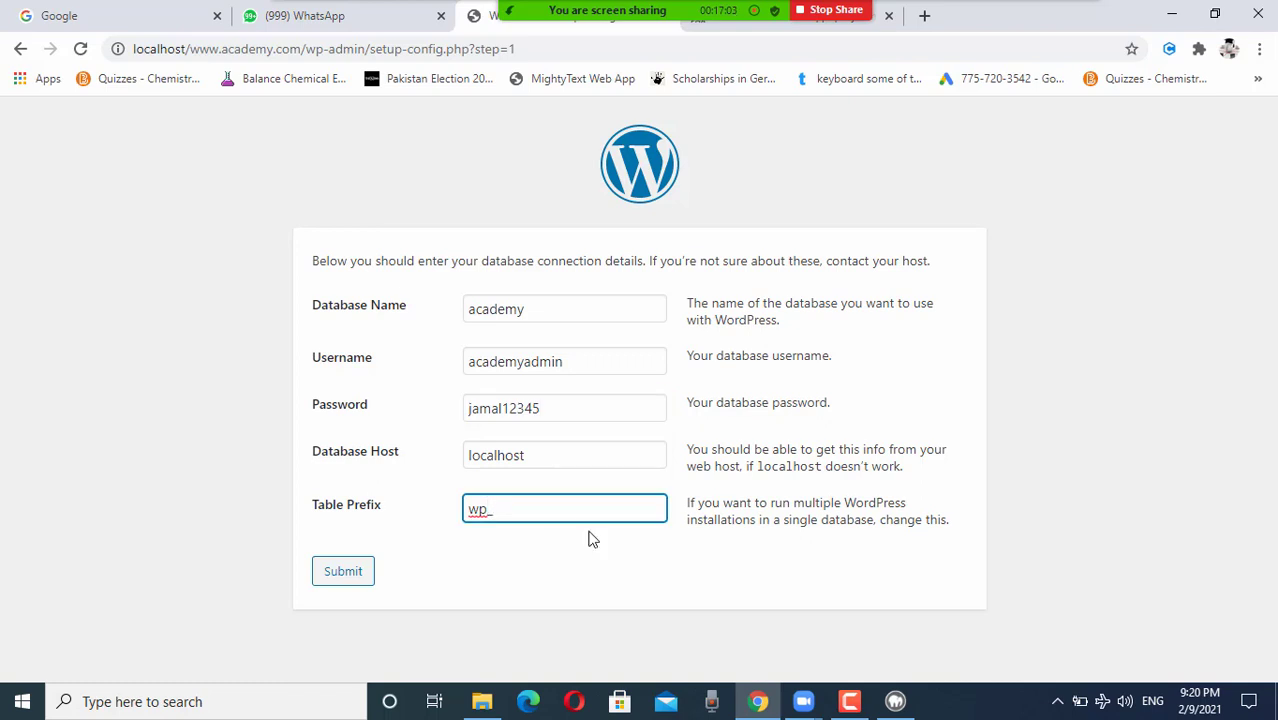
{"action": "type", "text": "academy"}
{"action": "key", "text": "shift+Left"}
{"action": "key", "text": "shift+Left"}
{"action": "key", "text": "shift+Left"}
{"action": "key", "text": "shift+Left"}
{"action": "key", "text": "shift+Left"}
{"action": "key", "text": "shift+Left"}
{"action": "key", "text": "shift+Left"}
{"action": "key", "text": "ctrl+c"}
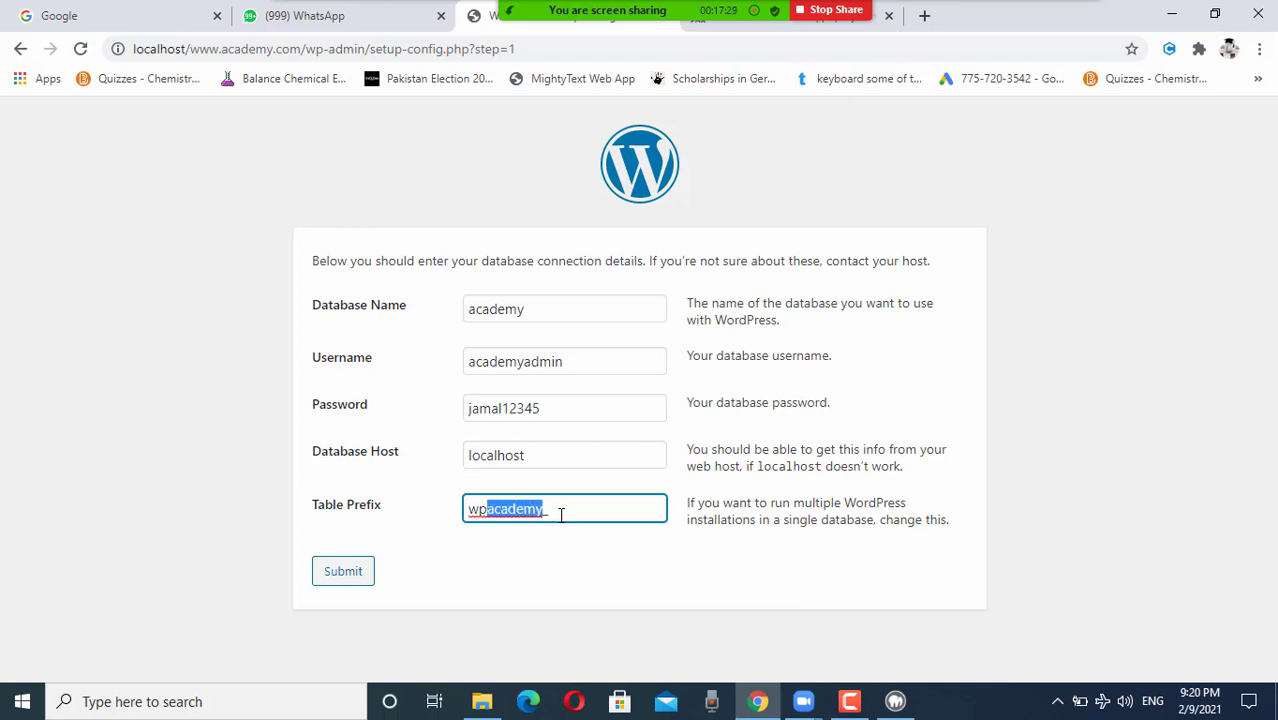
{"action": "key", "text": "BackSpace"}
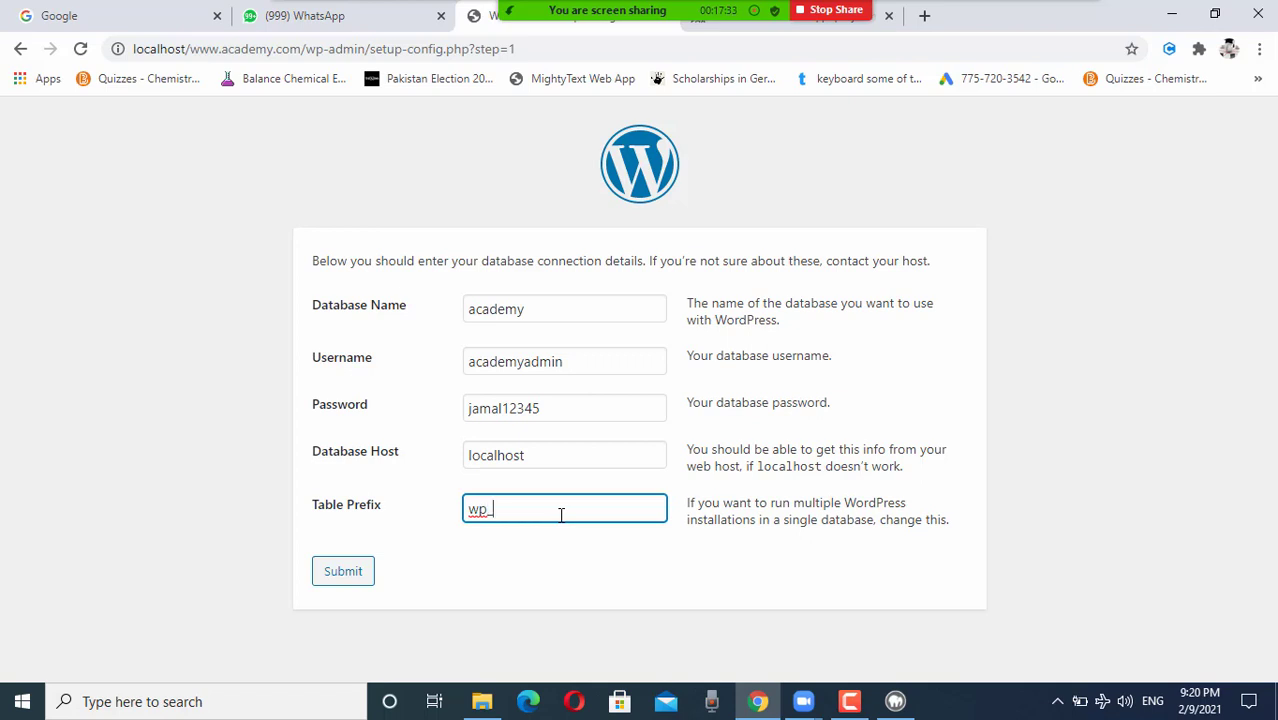
{"action": "key", "text": "Left"}
{"action": "key", "text": "ctrl+v"}
{"action": "left_click", "coordinate": [343, 573]}
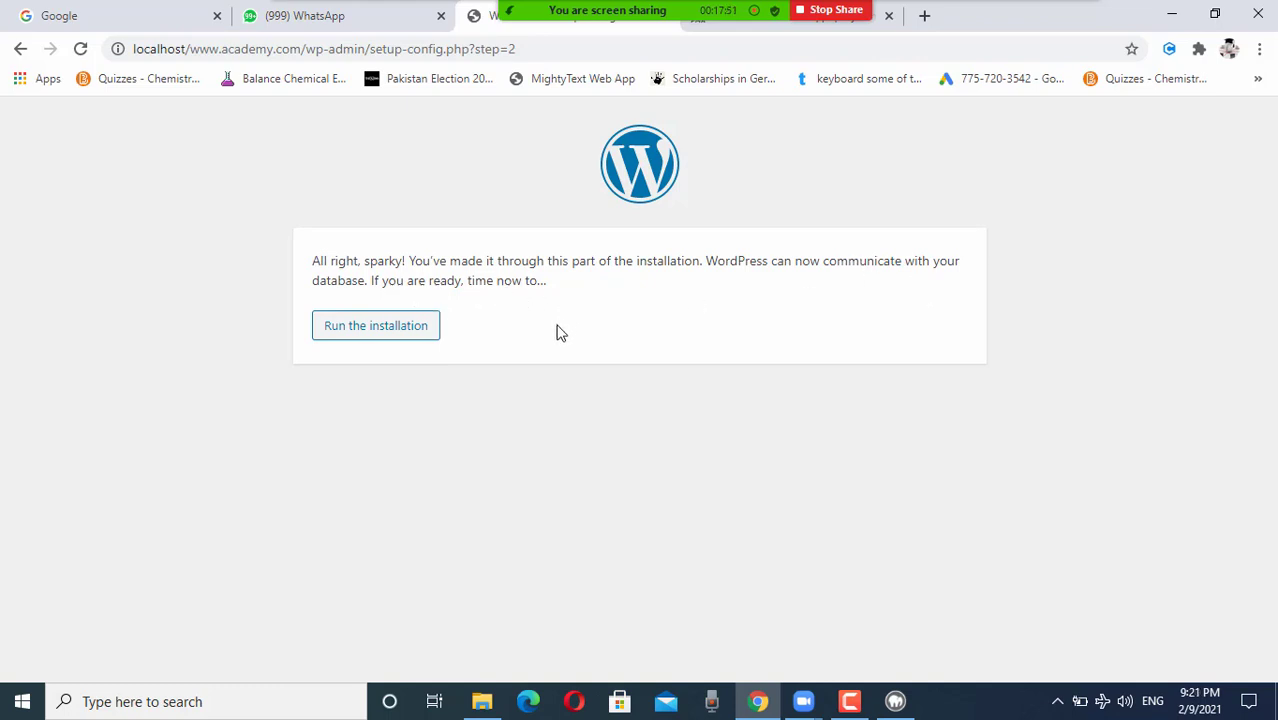
Step: Run the installation and set the site title to World's Best Online Academy
{"action": "left_click", "coordinate": [388, 330]}
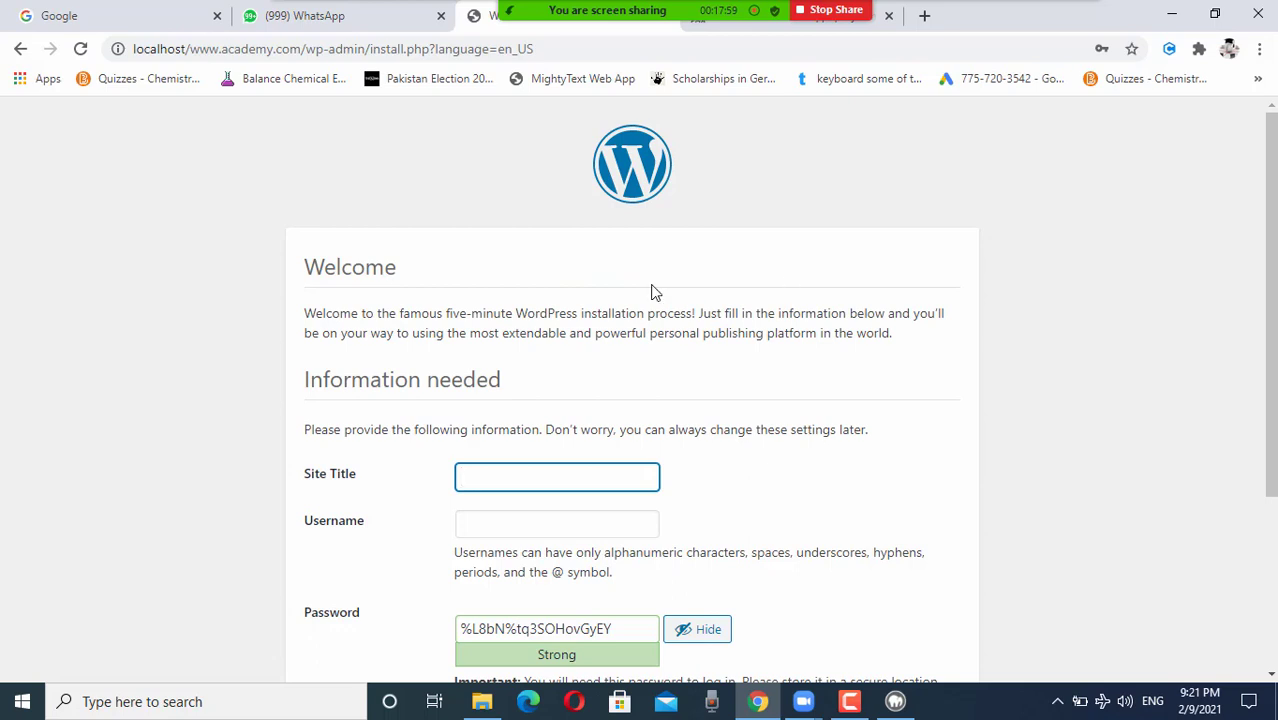
{"action": "scroll", "coordinate": [651, 291], "scroll_direction": "down", "scroll_amount": 2}
{"action": "left_click", "coordinate": [497, 298]}
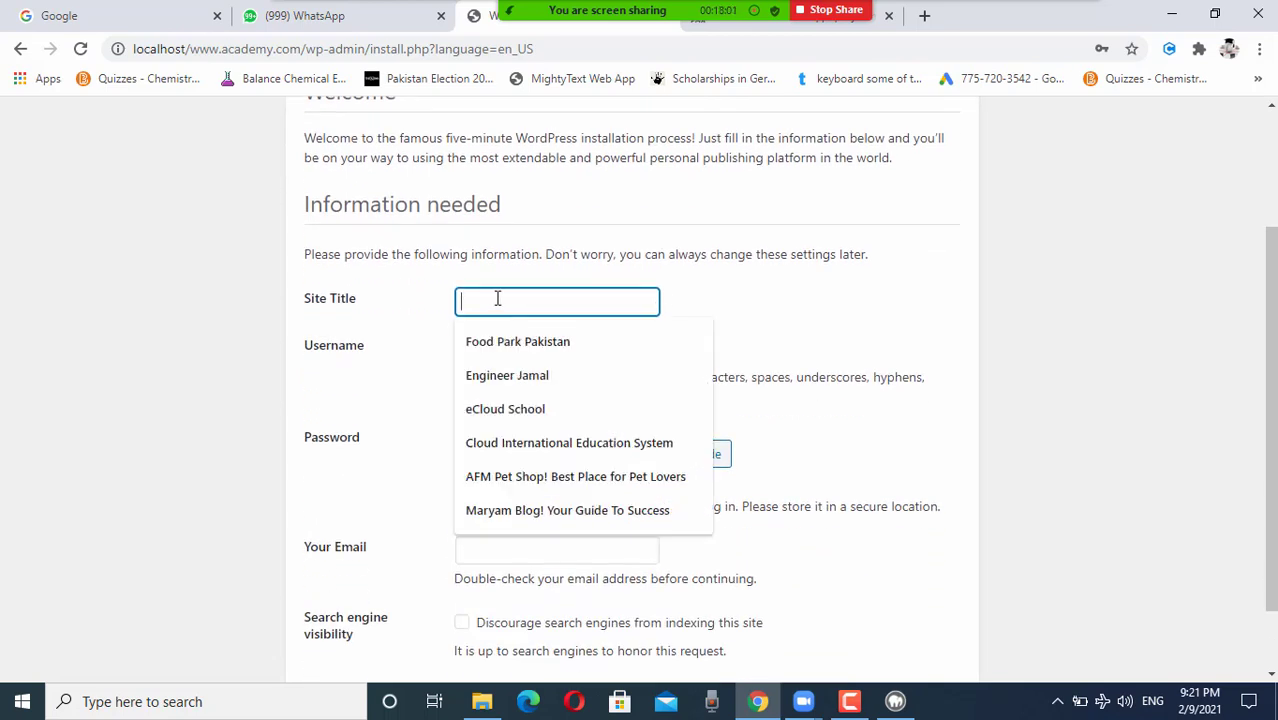
{"action": "type", "text": "Wo"}
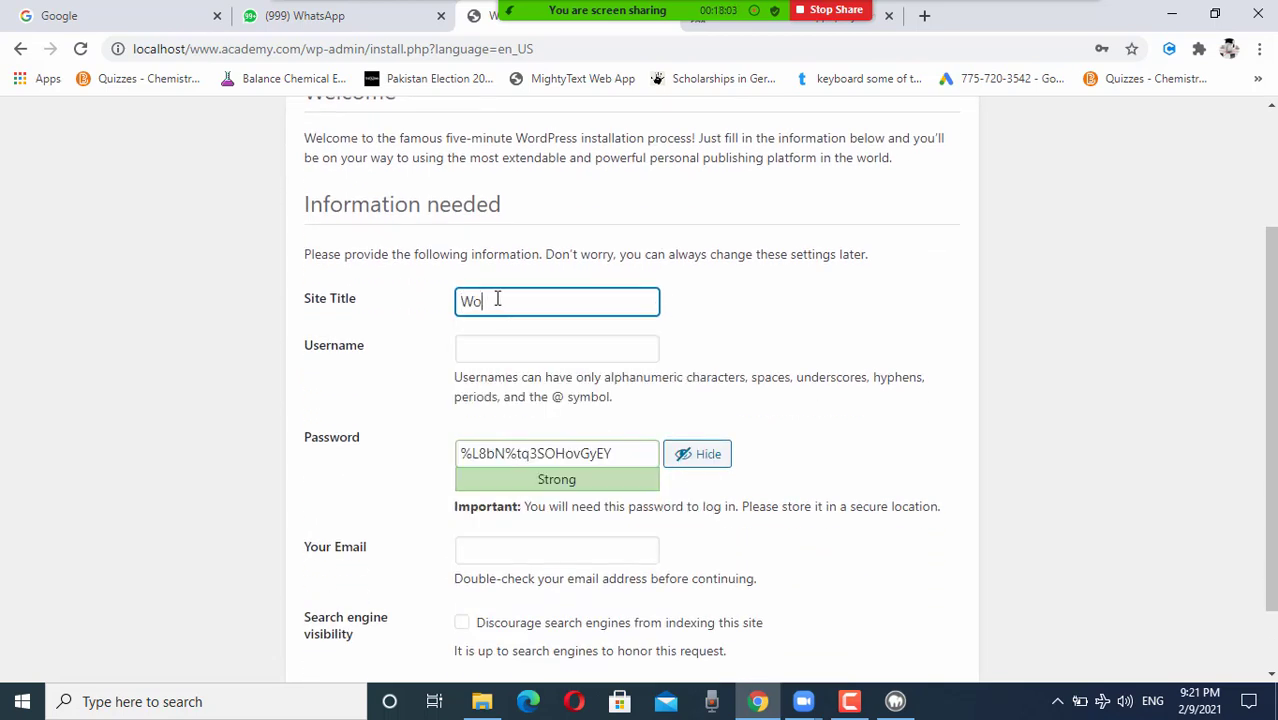
{"action": "type", "text": "rlds"}
{"action": "type", "text": "Best Online Academy"}
{"action": "left_click", "coordinate": [497, 299]}
{"action": "type", "text": "'"}
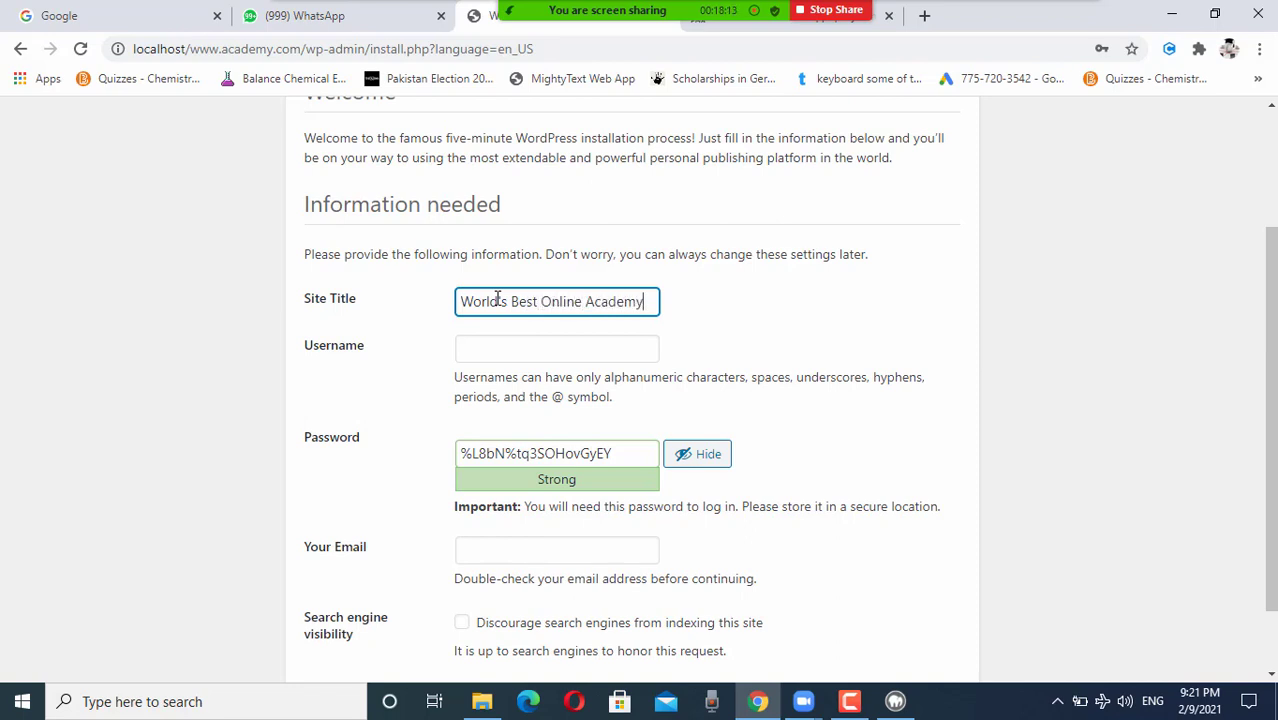
Step: Set the admin username to superuser
{"action": "left_click", "coordinate": [511, 349]}
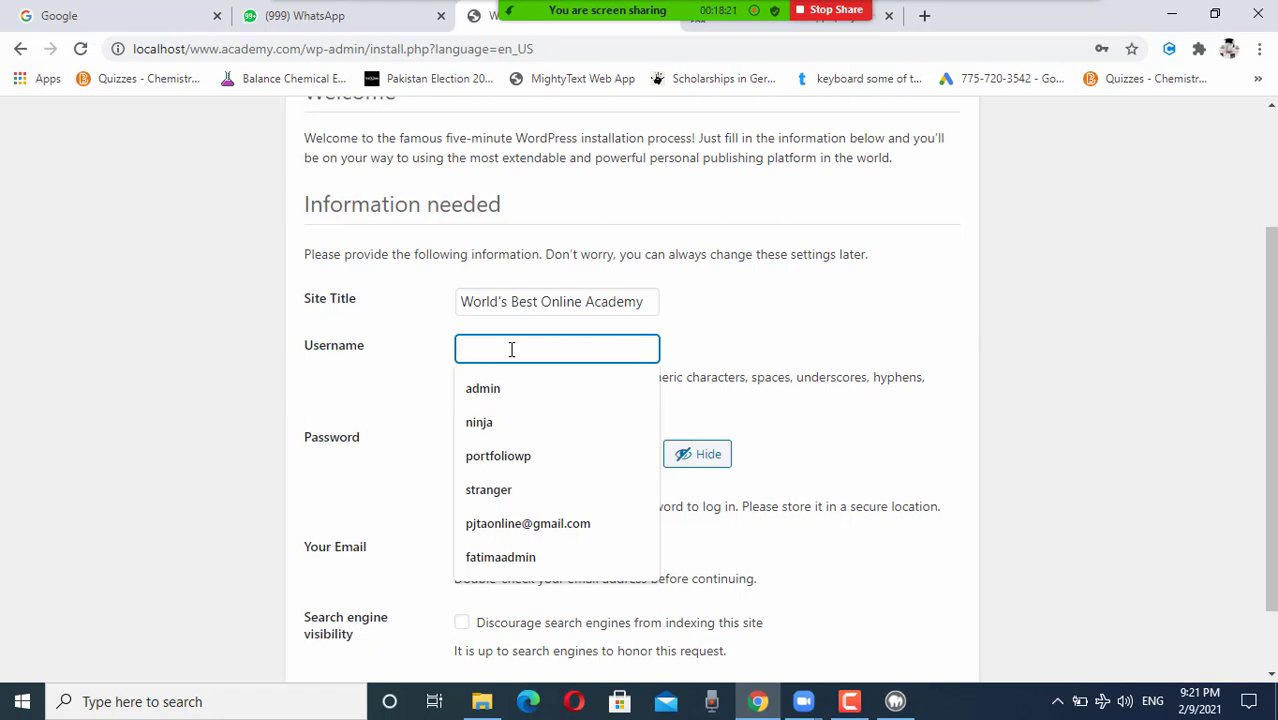
{"action": "left_click", "coordinate": [755, 248]}
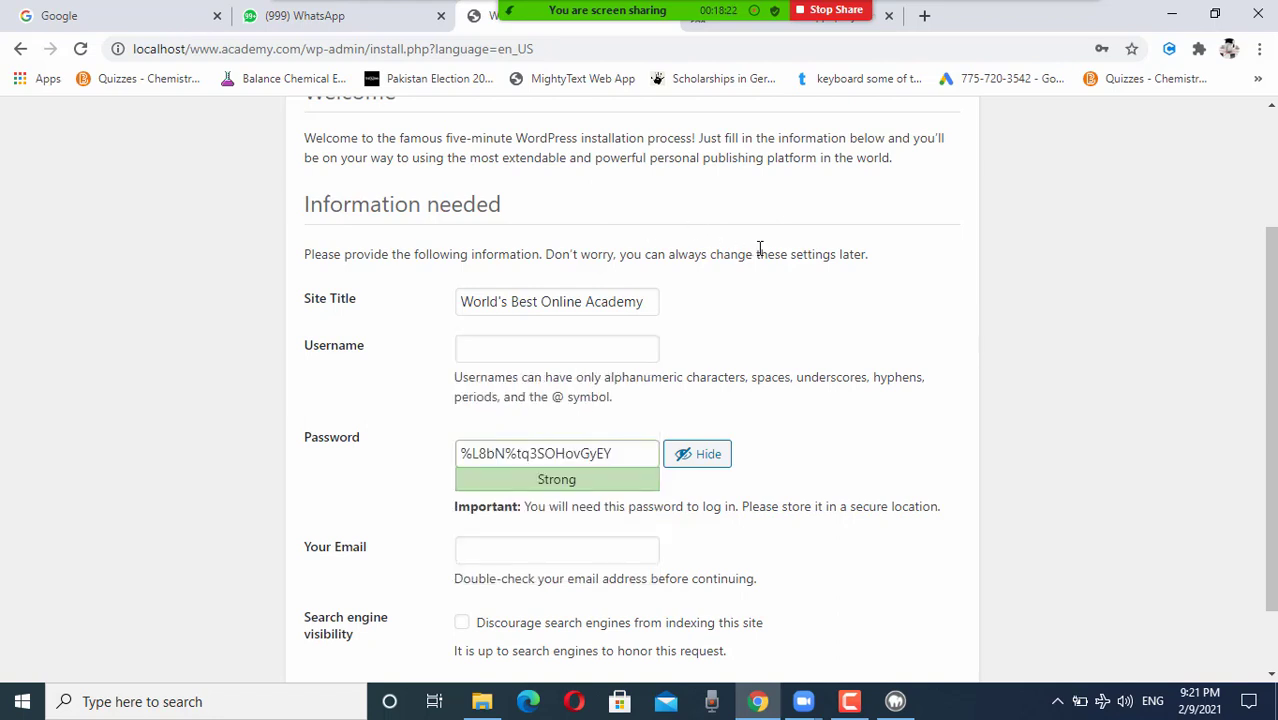
{"action": "left_click", "coordinate": [545, 337]}
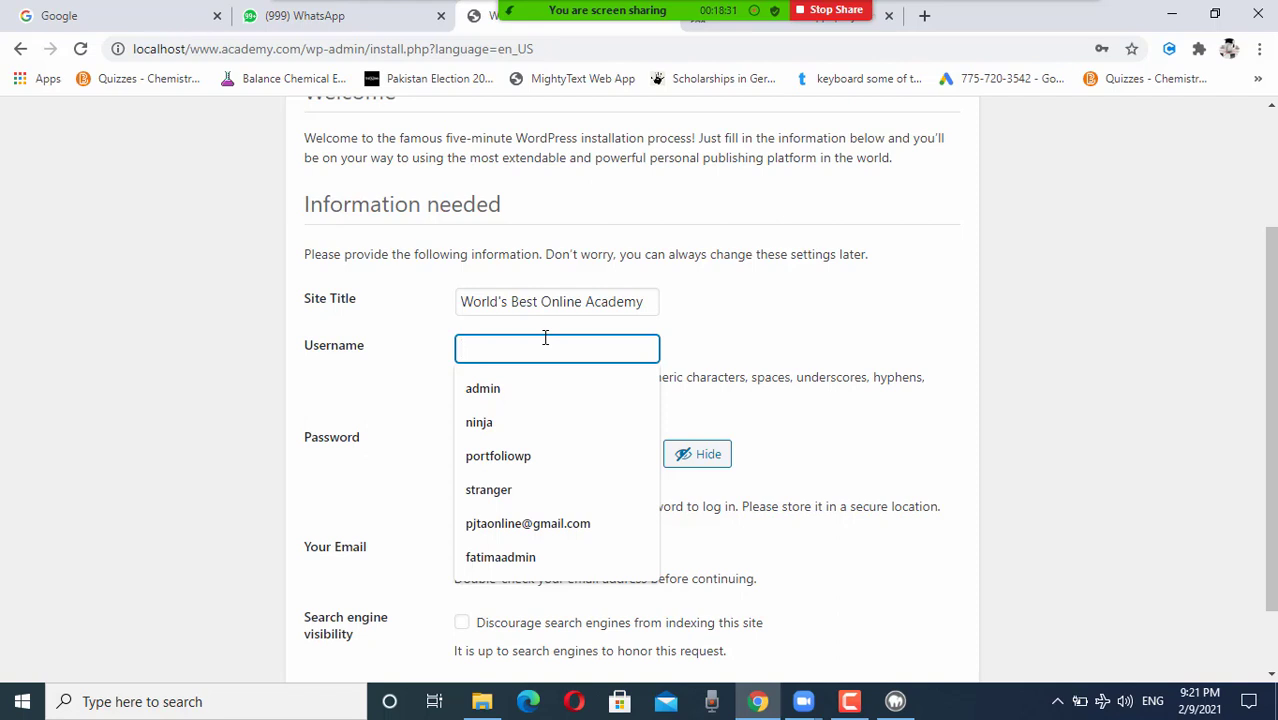
{"action": "type", "text": "superuser"}
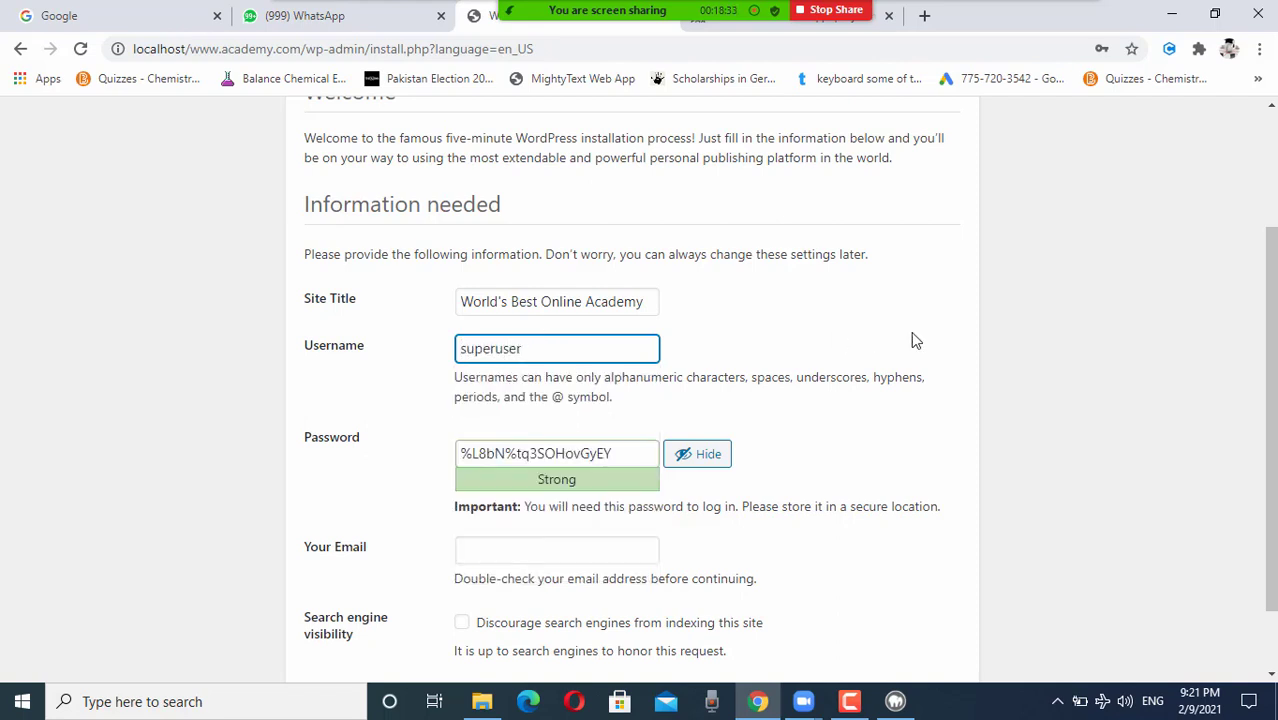
{"action": "left_click", "coordinate": [850, 318]}
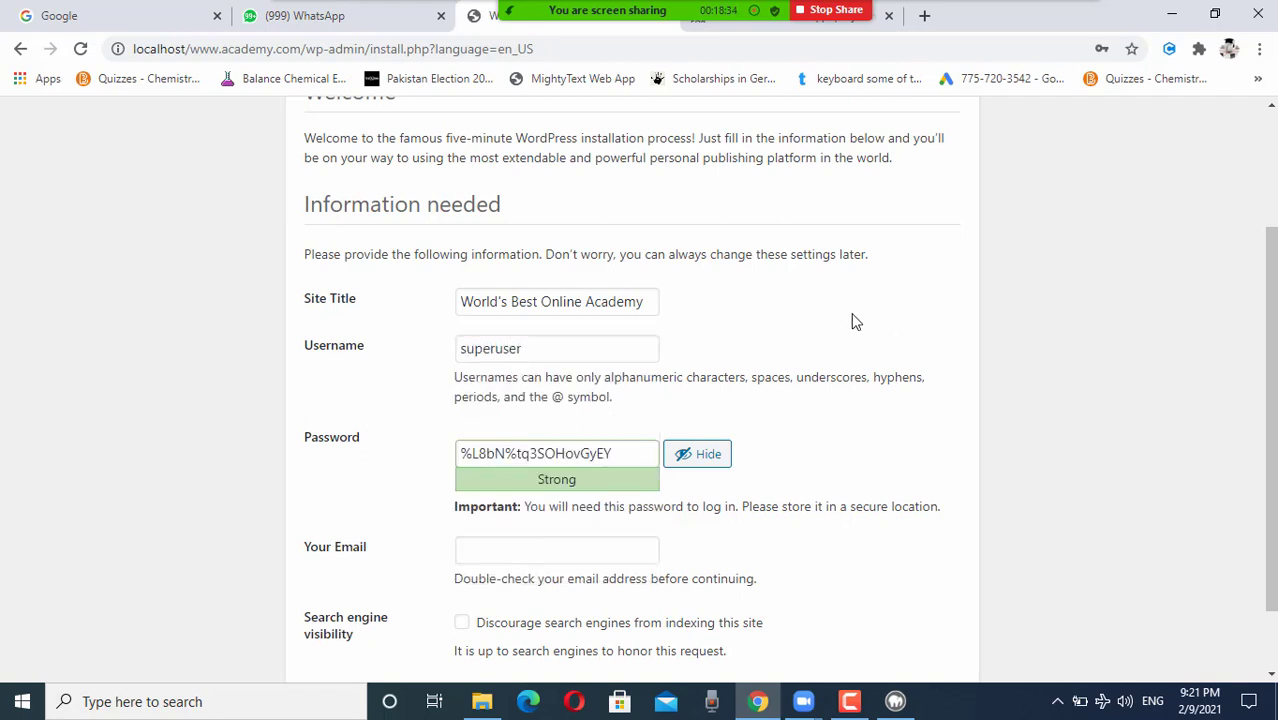
Step: Replace the generated password with a custom one and confirm using a weak password
{"action": "left_click", "coordinate": [556, 453]}
{"action": "triple_click", "coordinate": [550, 453]}
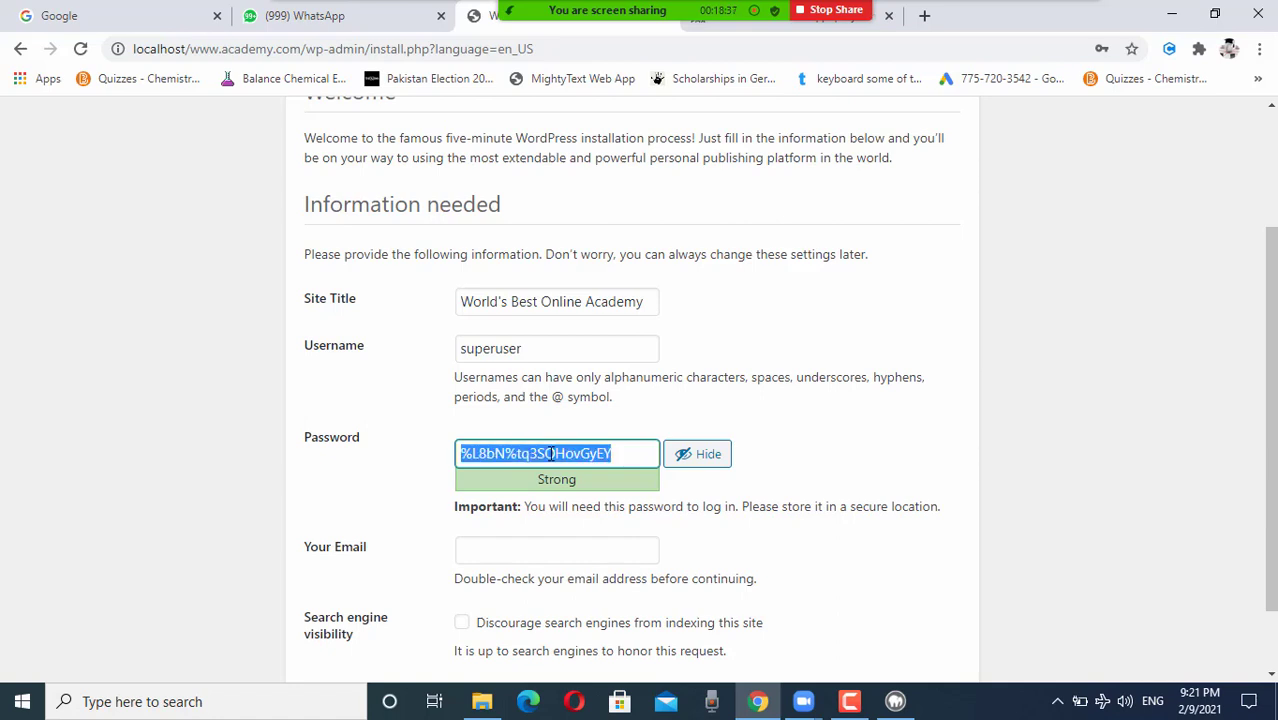
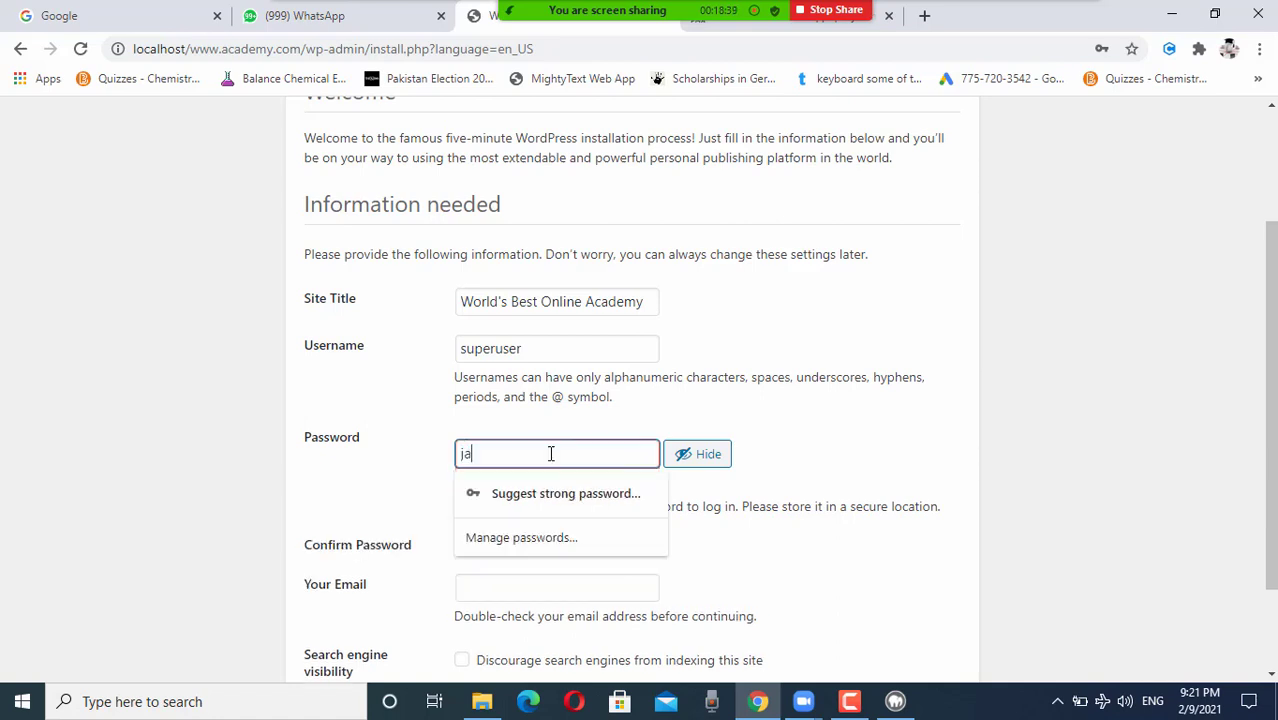
{"action": "left_click", "coordinate": [340, 480]}
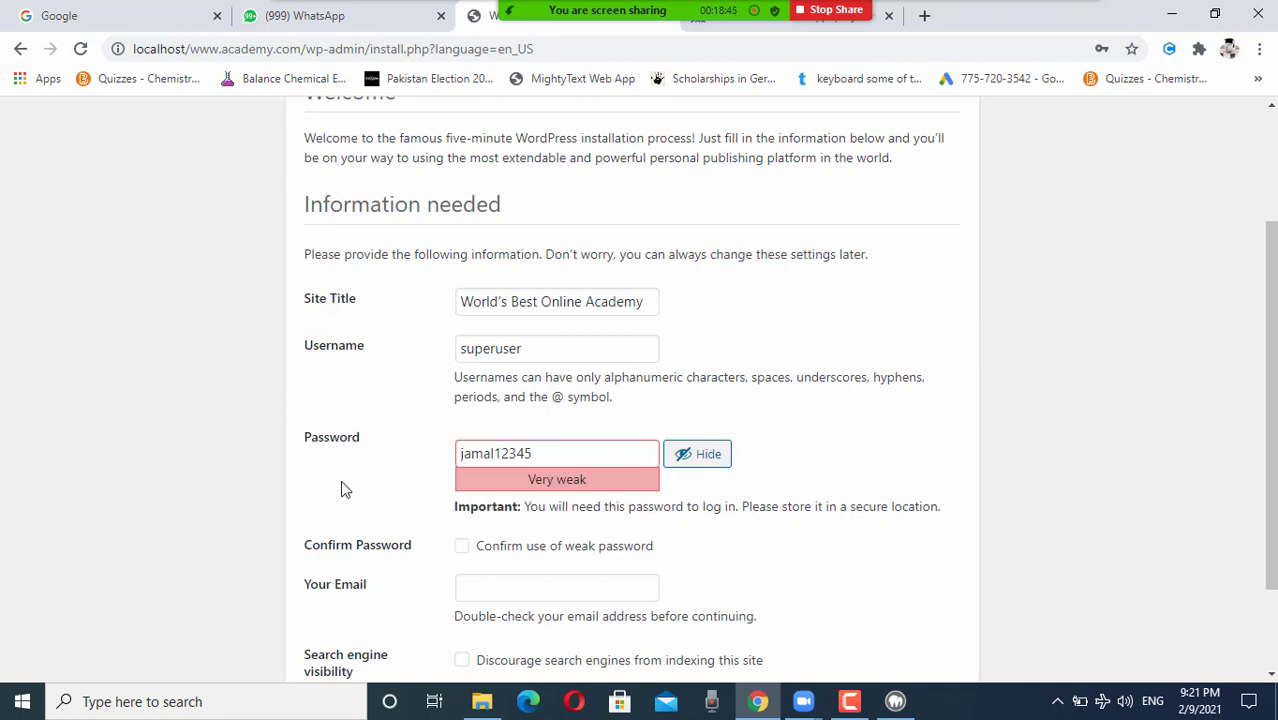
{"action": "left_click", "coordinate": [461, 547]}
{"action": "scroll", "coordinate": [578, 560], "scroll_direction": "down", "scroll_amount": 2}
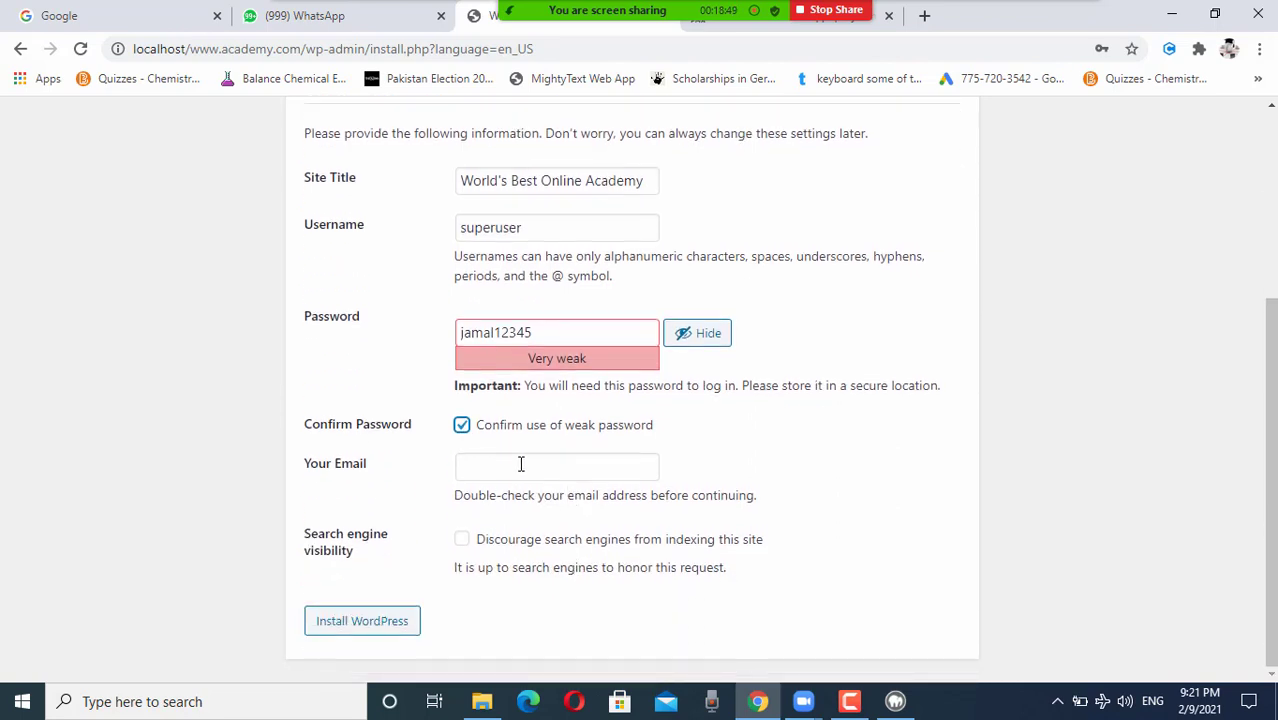
Step: Fill Your Email with the saved address from Chrome's autofill suggestions
{"action": "left_click", "coordinate": [507, 476]}
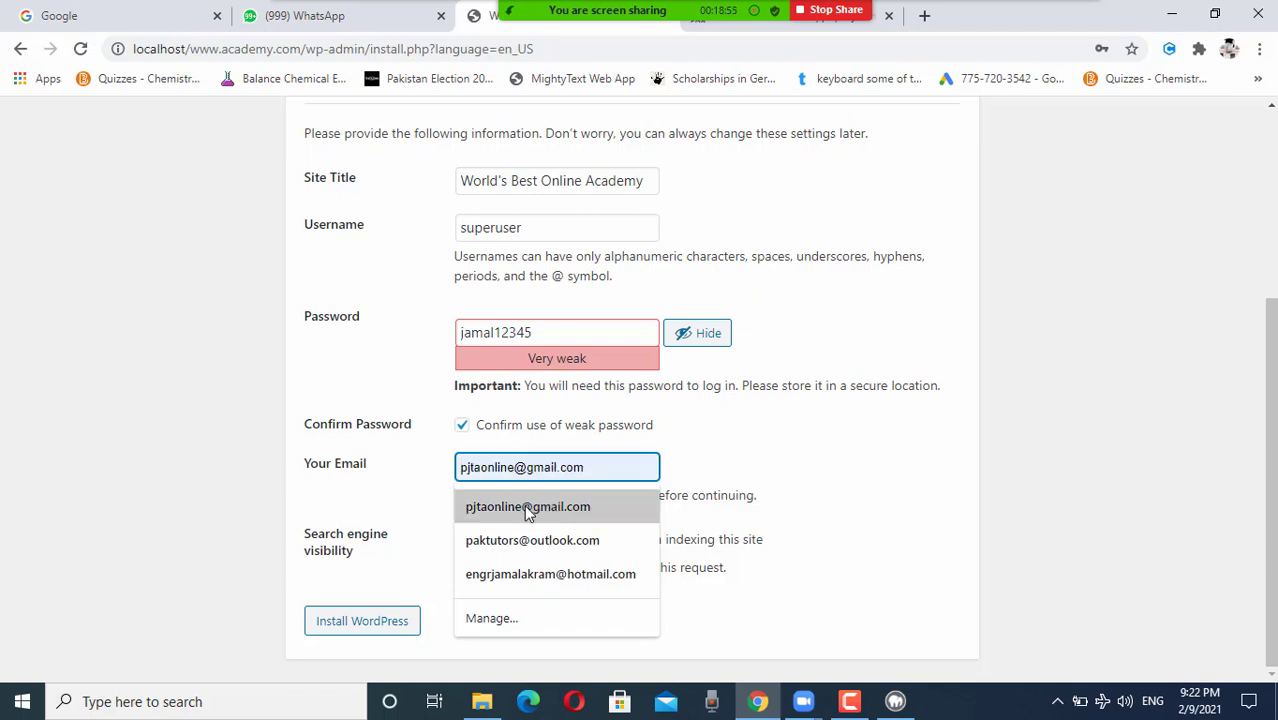
{"action": "left_click", "coordinate": [524, 504]}
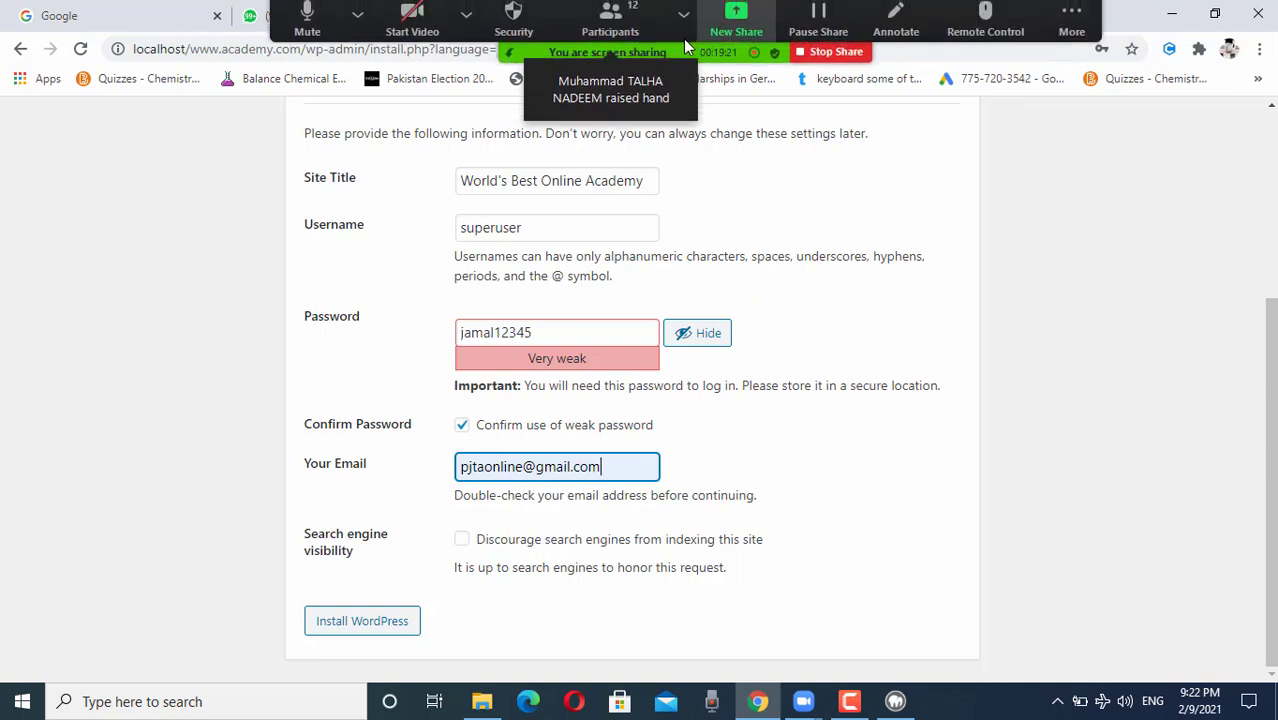
{"action": "left_click", "coordinate": [681, 30]}
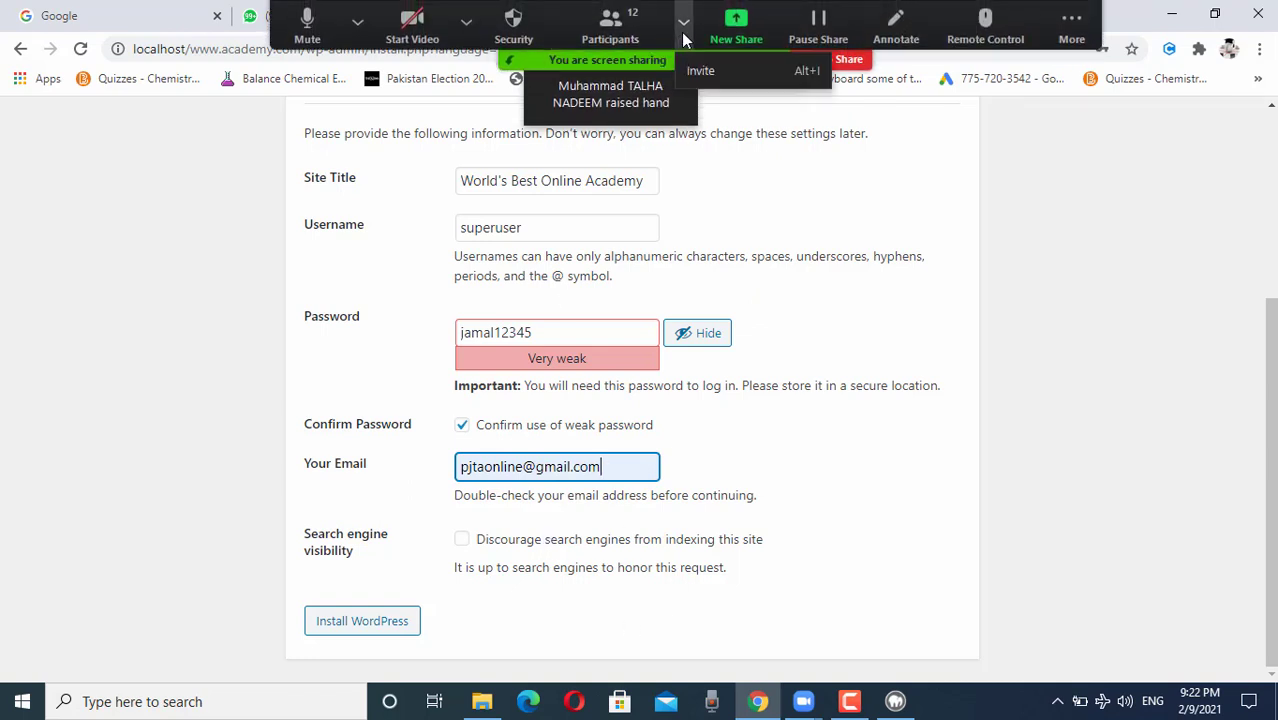
Step: Open Zoom's Participants window listing the meeting attendees
{"action": "left_click", "coordinate": [631, 32]}
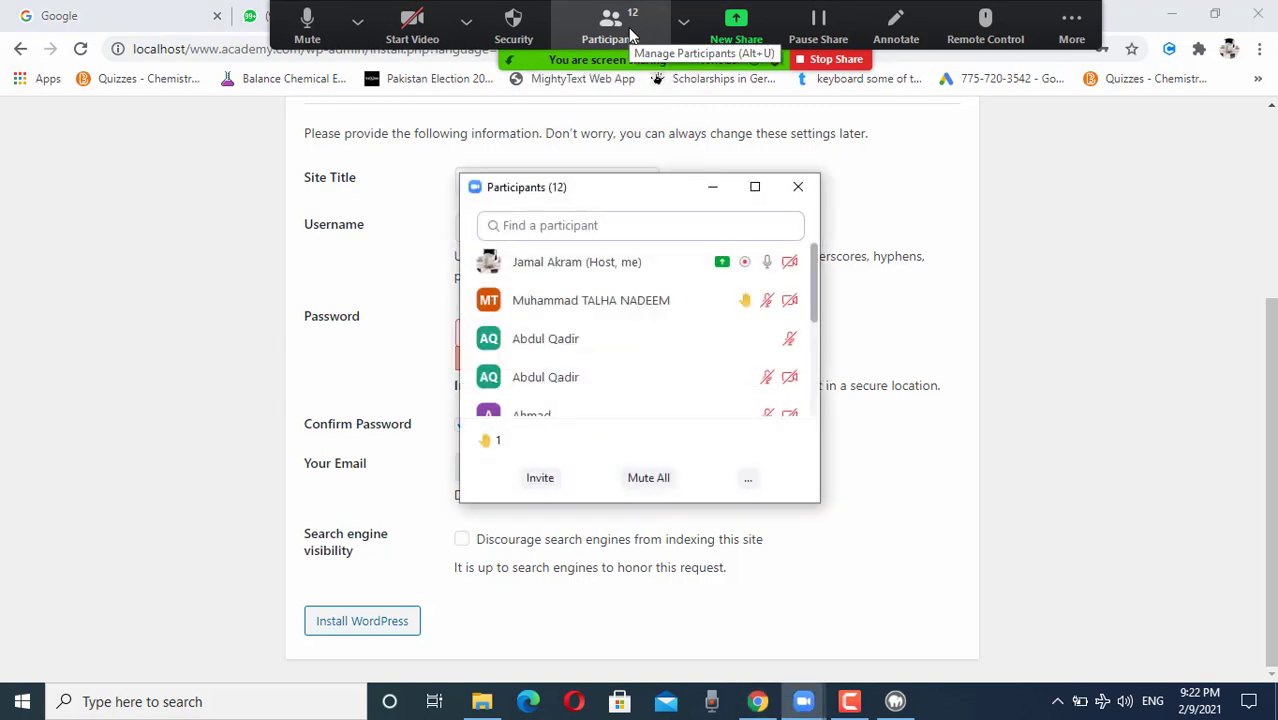
{"action": "mouse_move", "coordinate": [719, 297]}
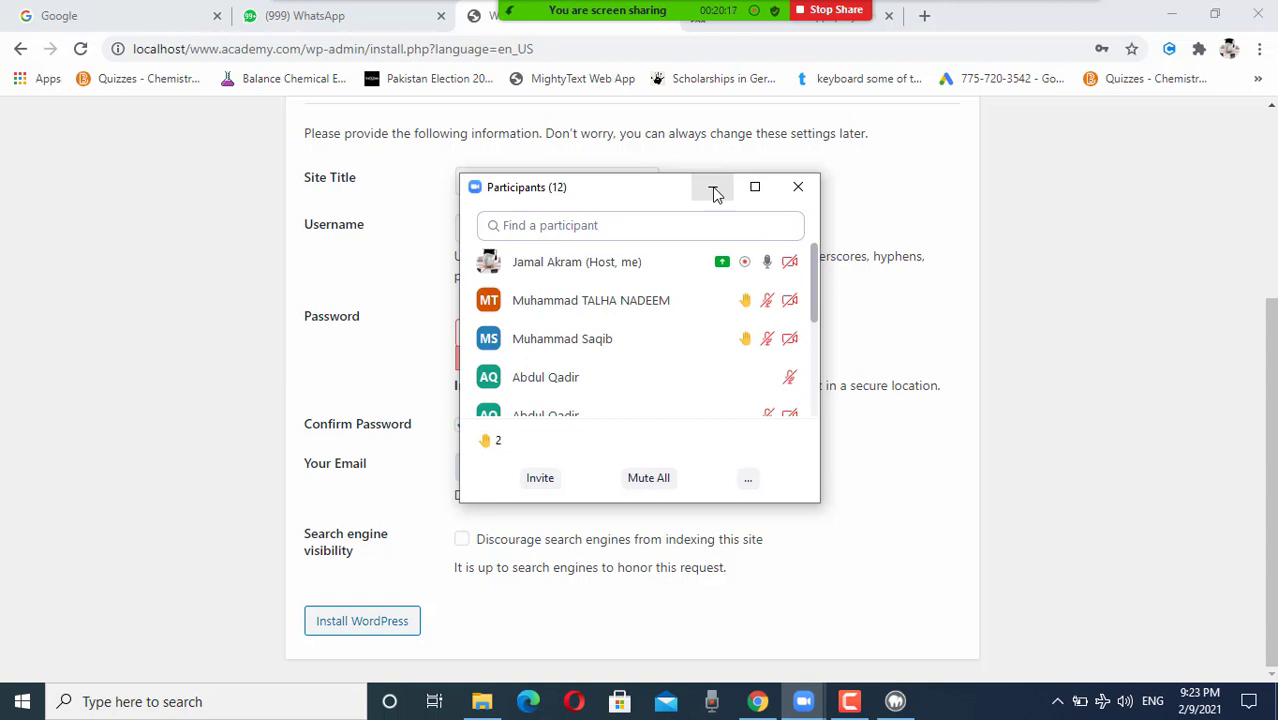
Step: Minimize the Zoom Participants window to reveal the install form
{"action": "left_click", "coordinate": [712, 189]}
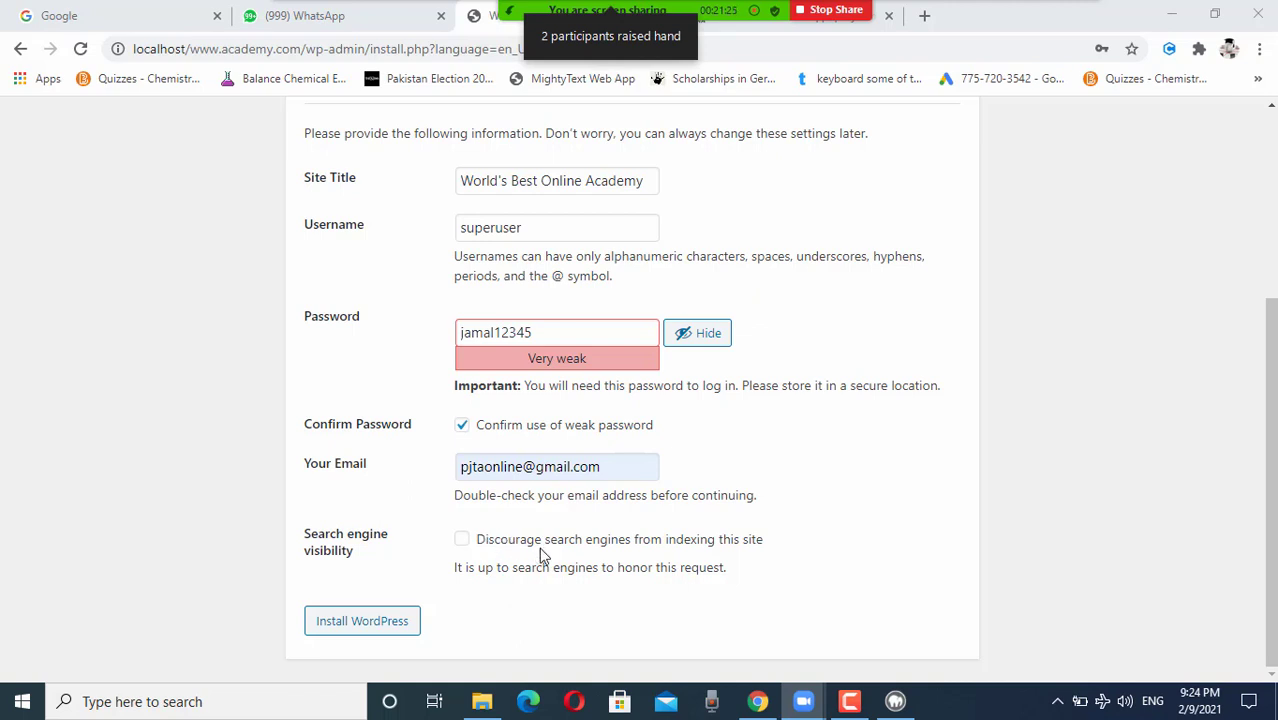
Step: Tick Discourage search engines, then load localhost in the Google tab to list the four site folders
{"action": "left_click", "coordinate": [463, 542]}
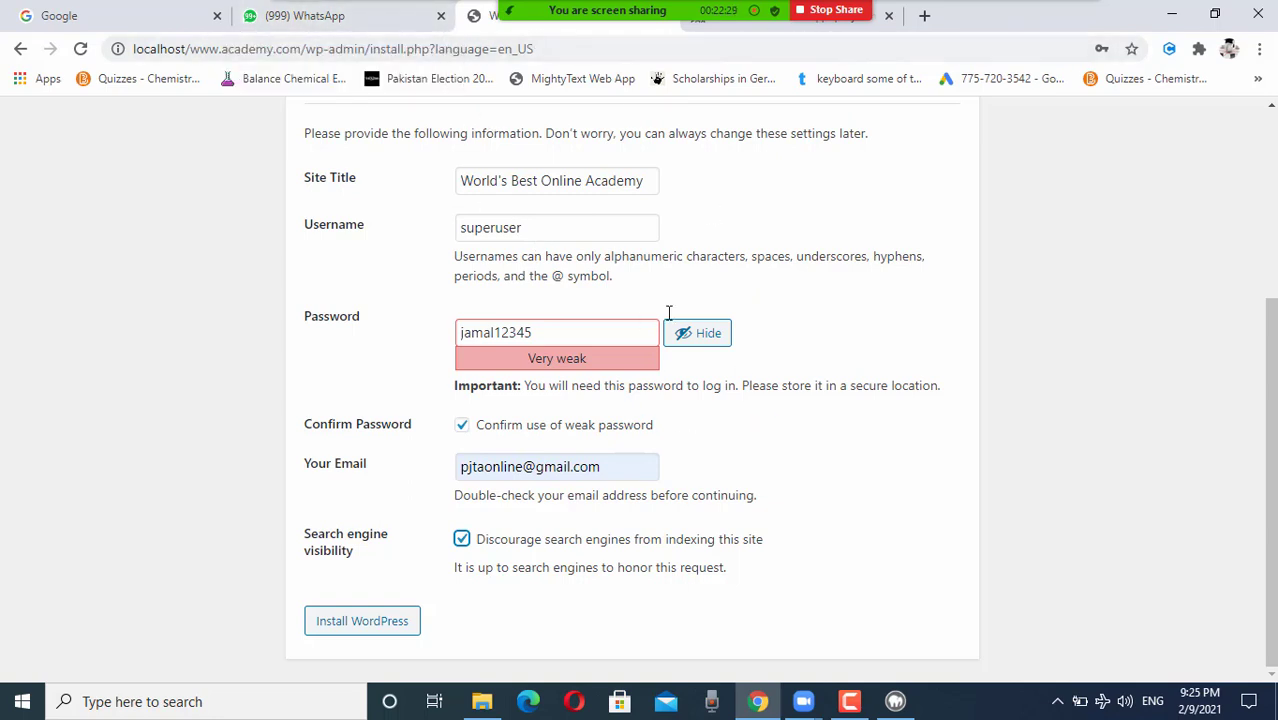
{"action": "left_click", "coordinate": [140, 27]}
{"action": "left_click", "coordinate": [262, 50]}
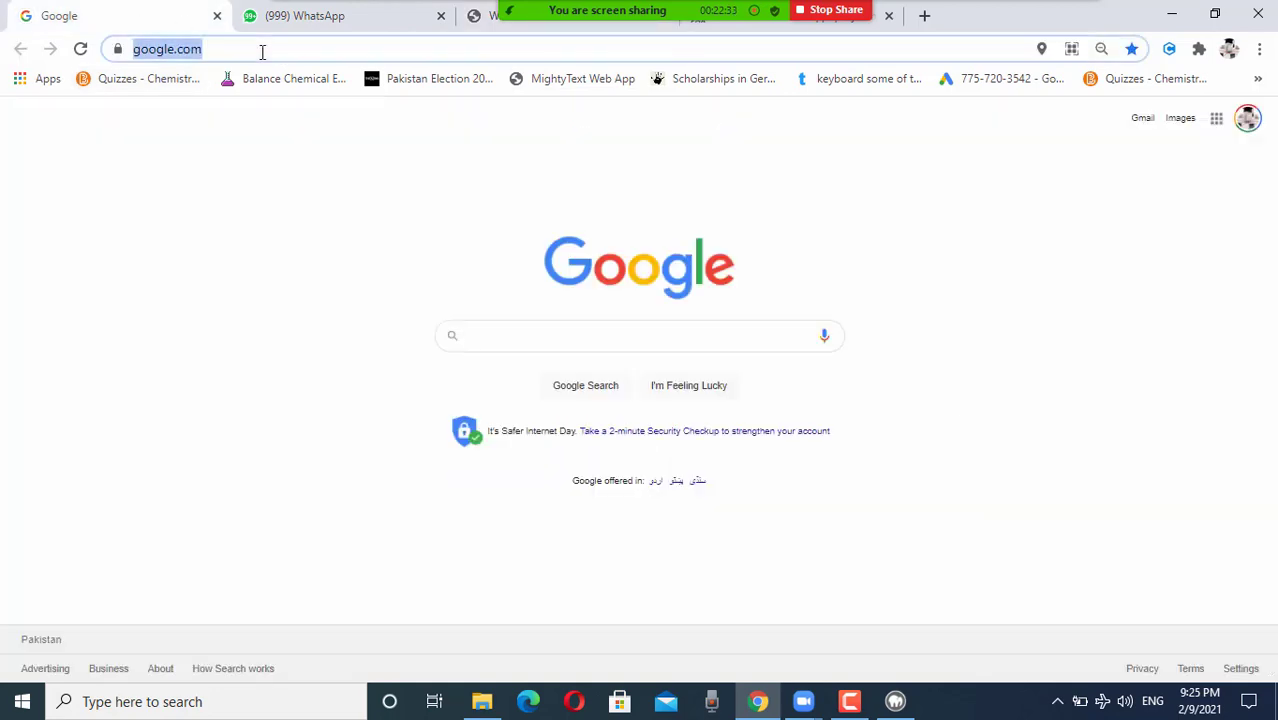
{"action": "type", "text": "localhost"}
{"action": "key", "text": "Return"}
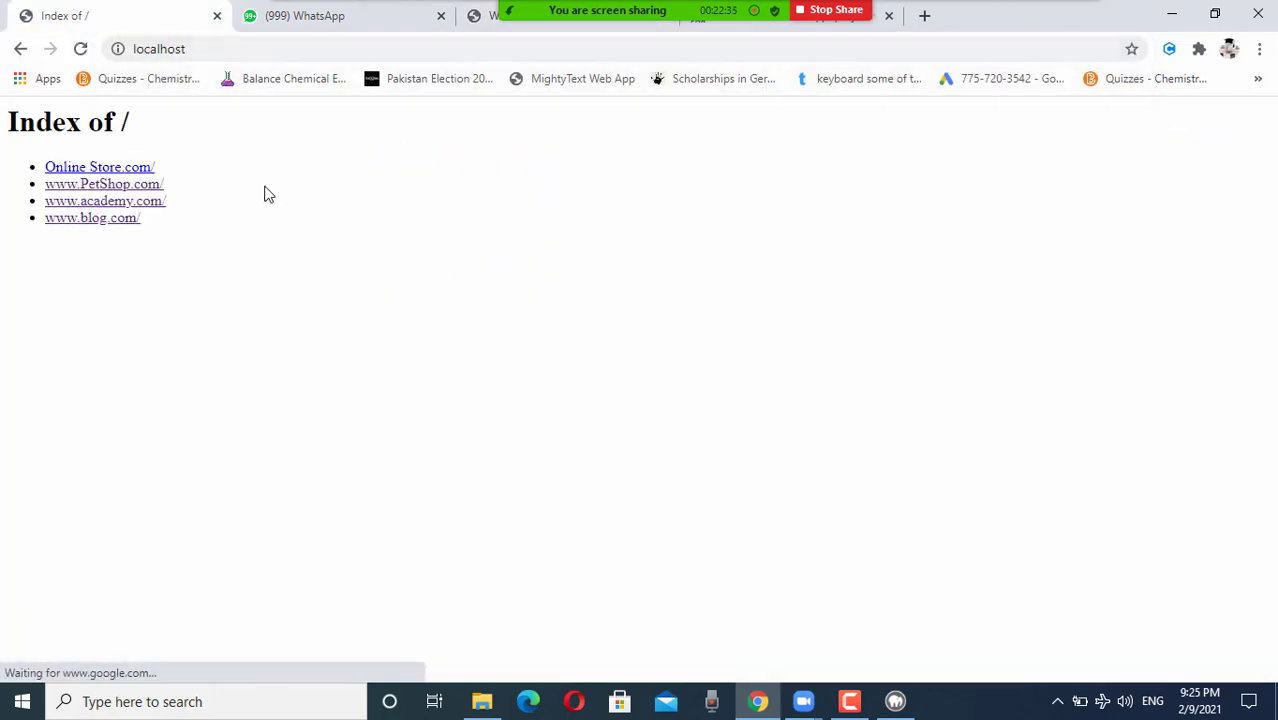
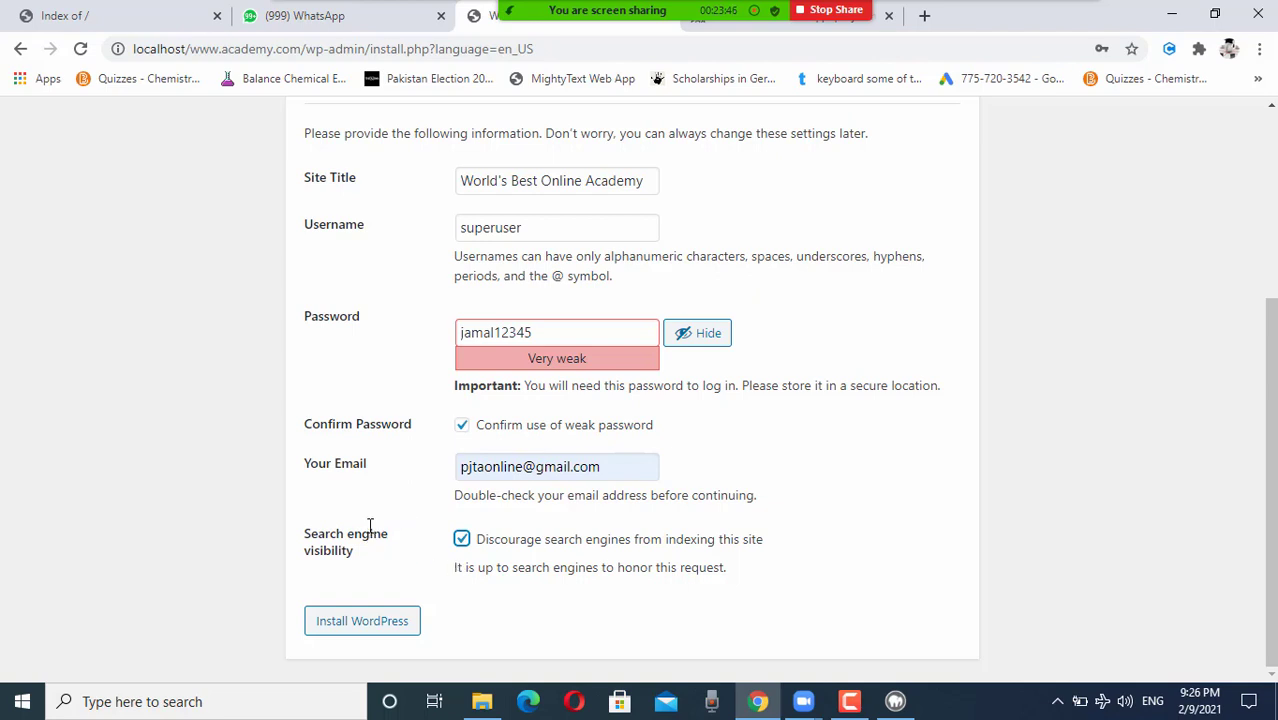
Step: Run the WordPress installation and save the new admin password in Chrome
{"action": "left_click", "coordinate": [380, 630]}
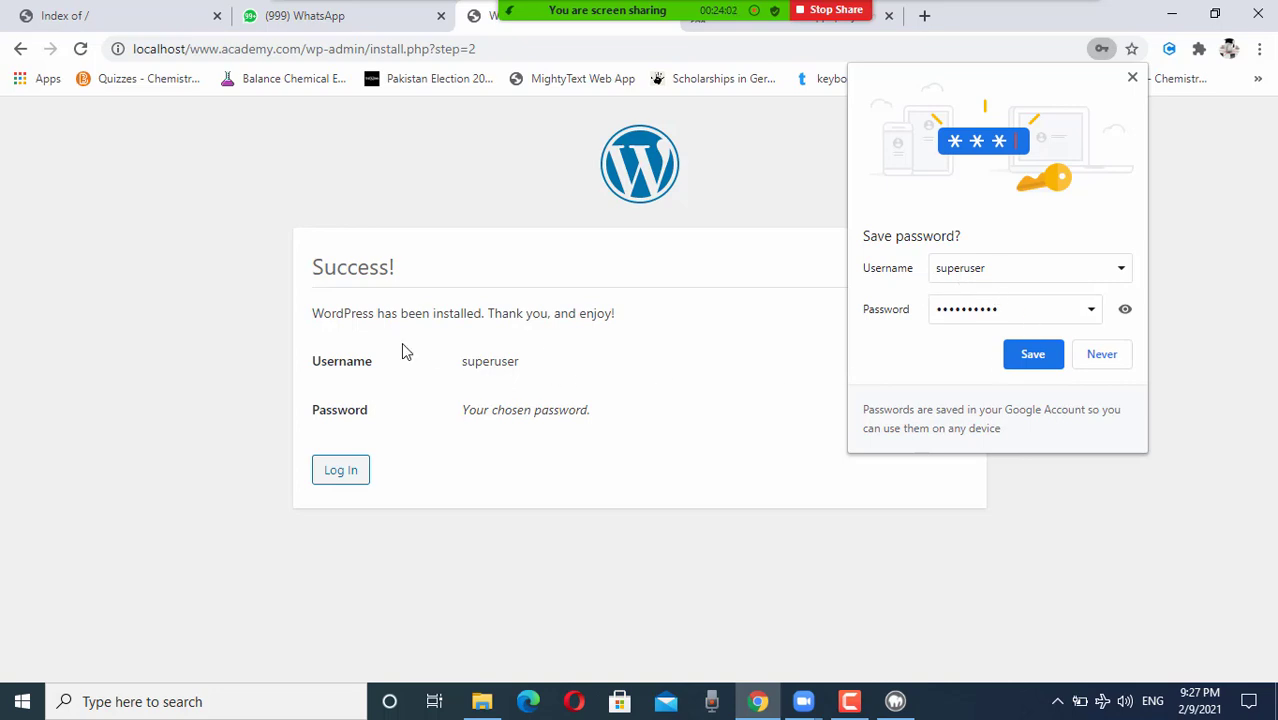
{"action": "left_click", "coordinate": [1026, 358]}
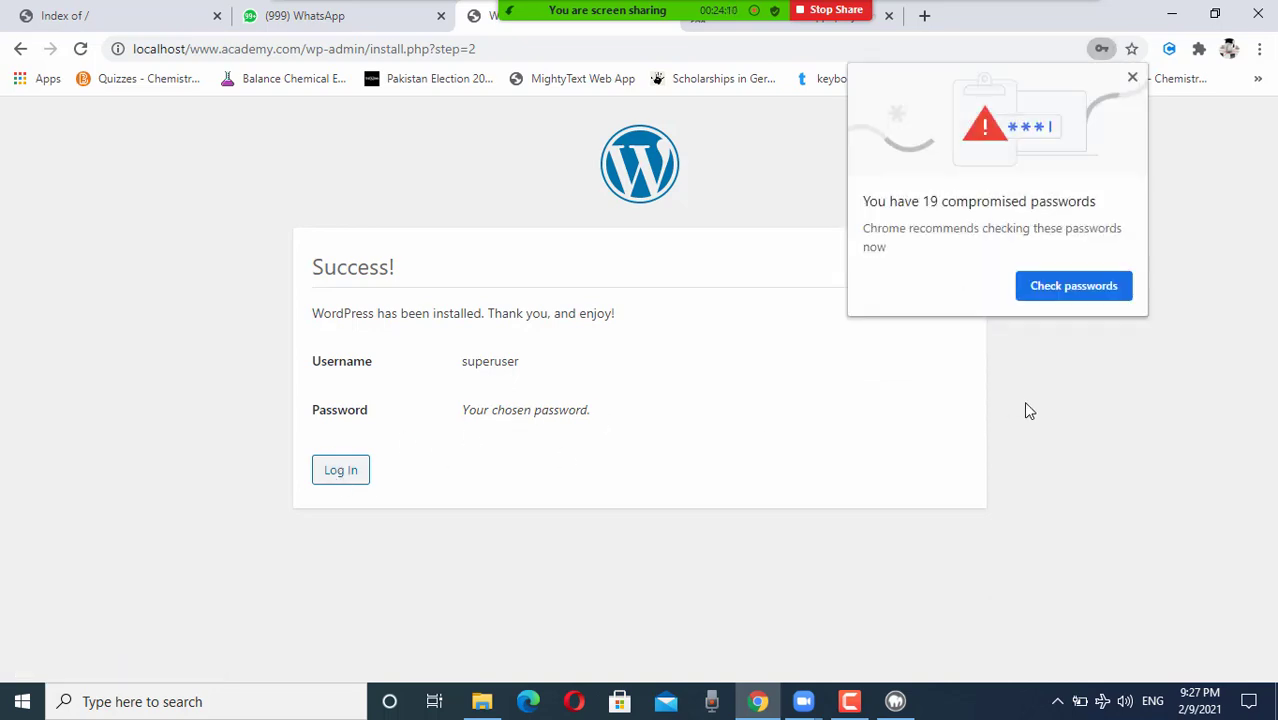
{"action": "left_click", "coordinate": [1132, 78]}
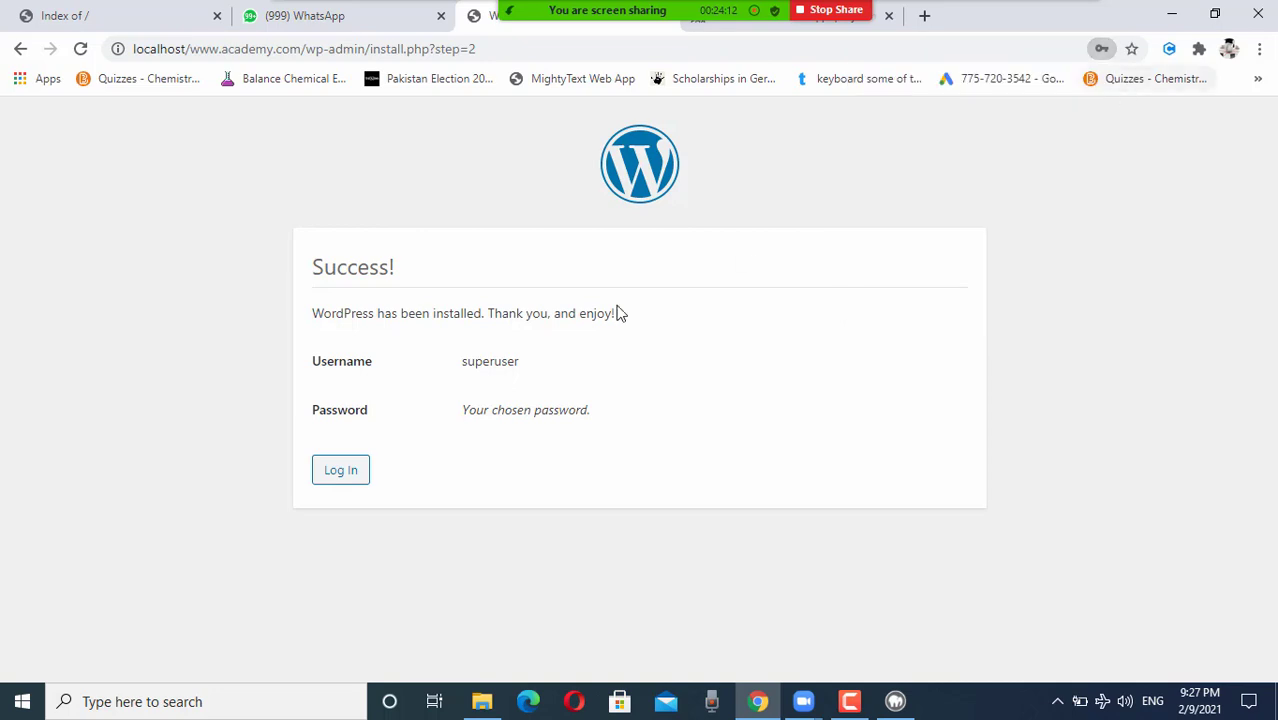
Step: Log in as admin with Remember Me ticked, then return to the phpMyAdmin tab
{"action": "left_click", "coordinate": [341, 471]}
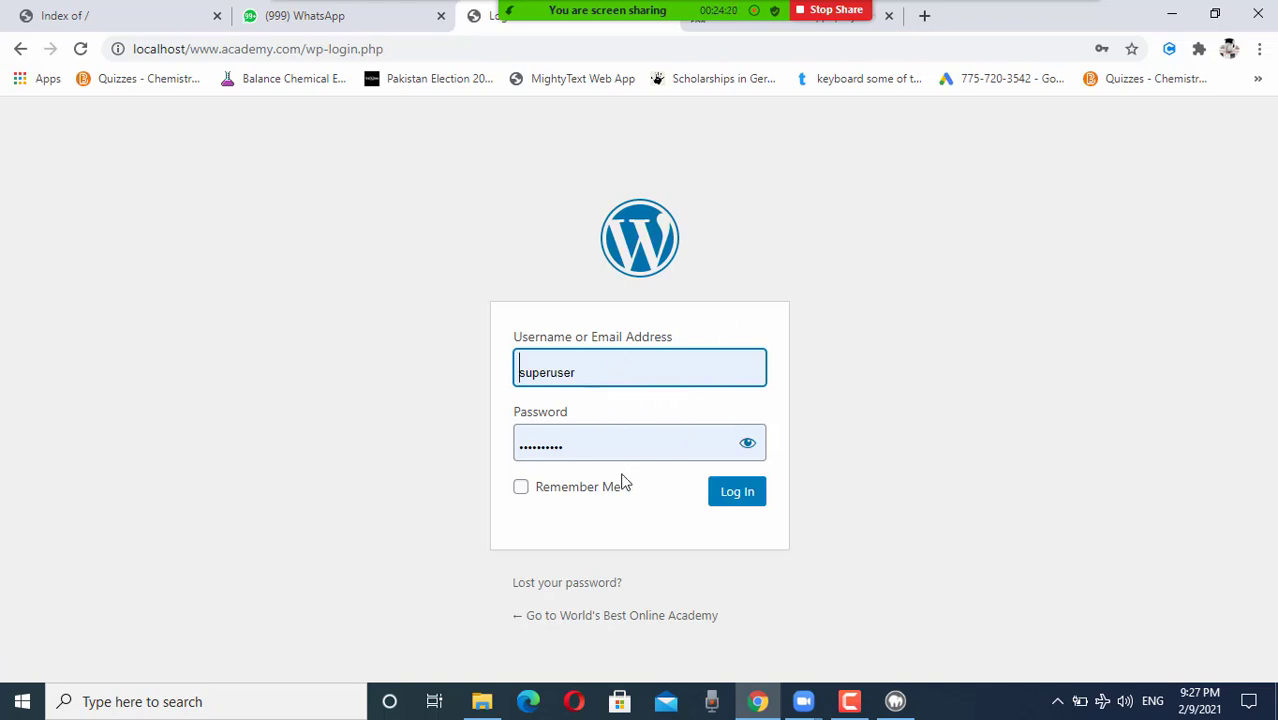
{"action": "left_click", "coordinate": [523, 491]}
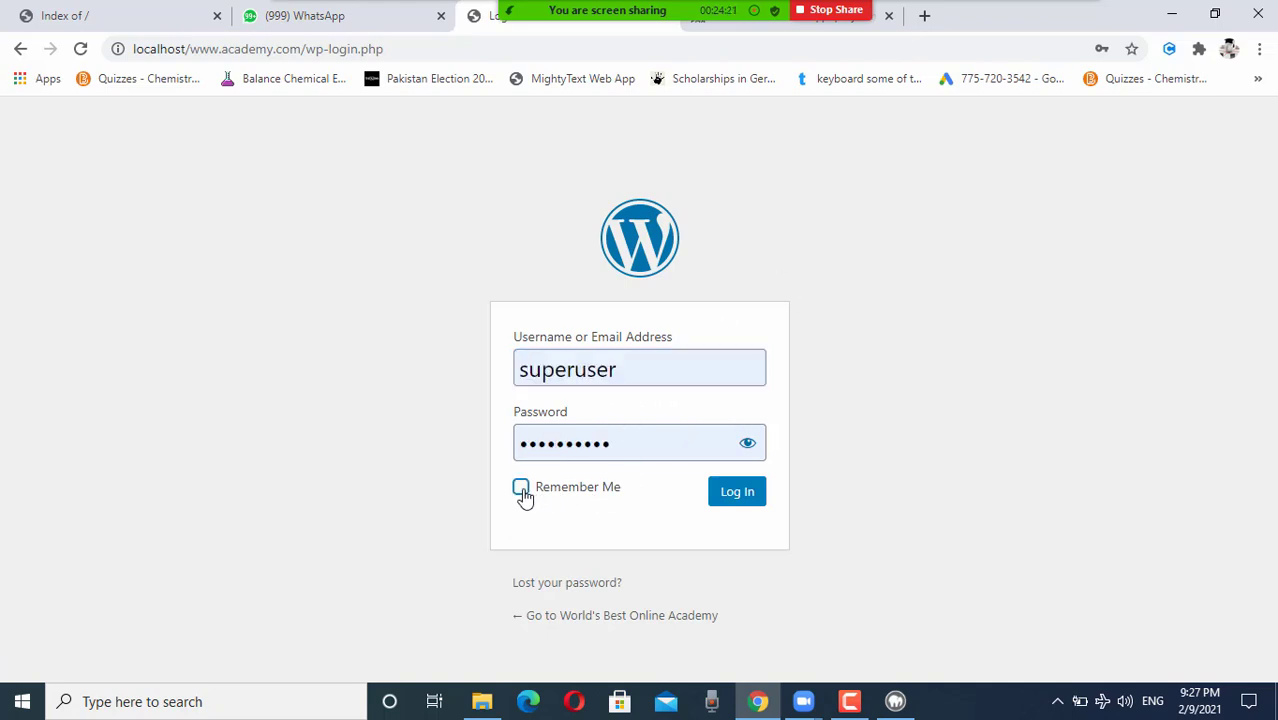
{"action": "left_click", "coordinate": [737, 491]}
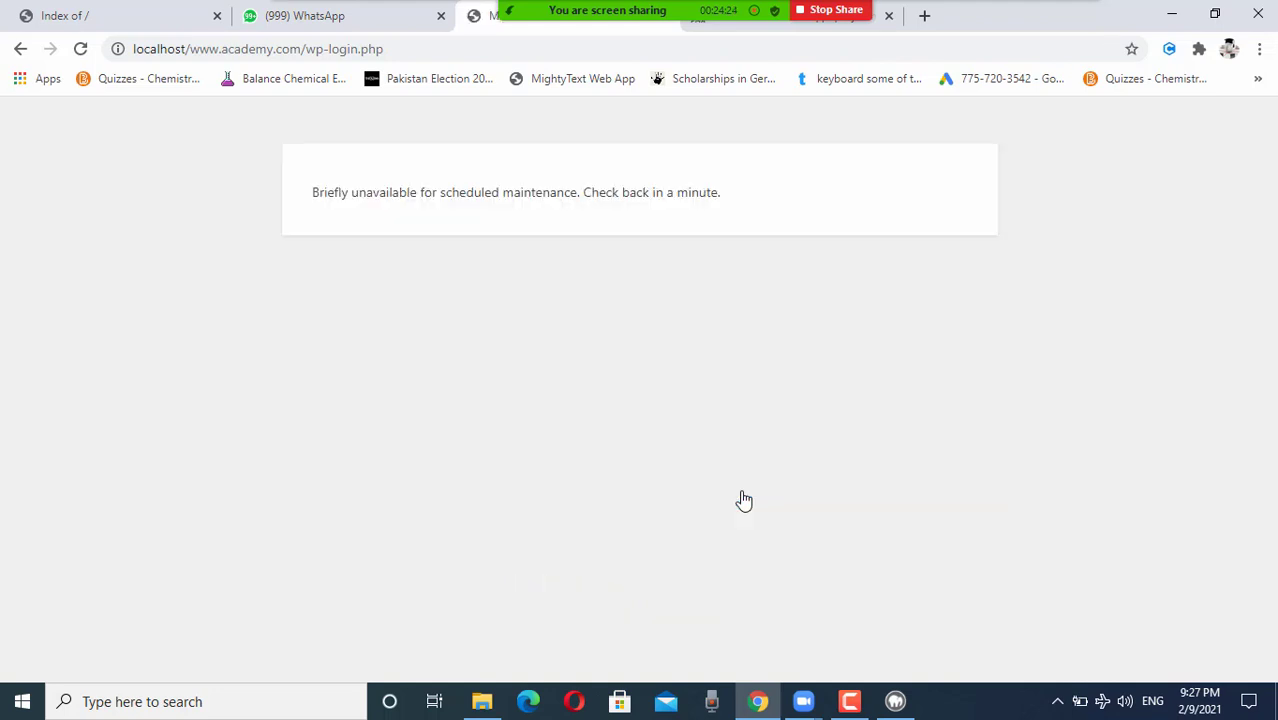
{"action": "left_click", "coordinate": [721, 30]}
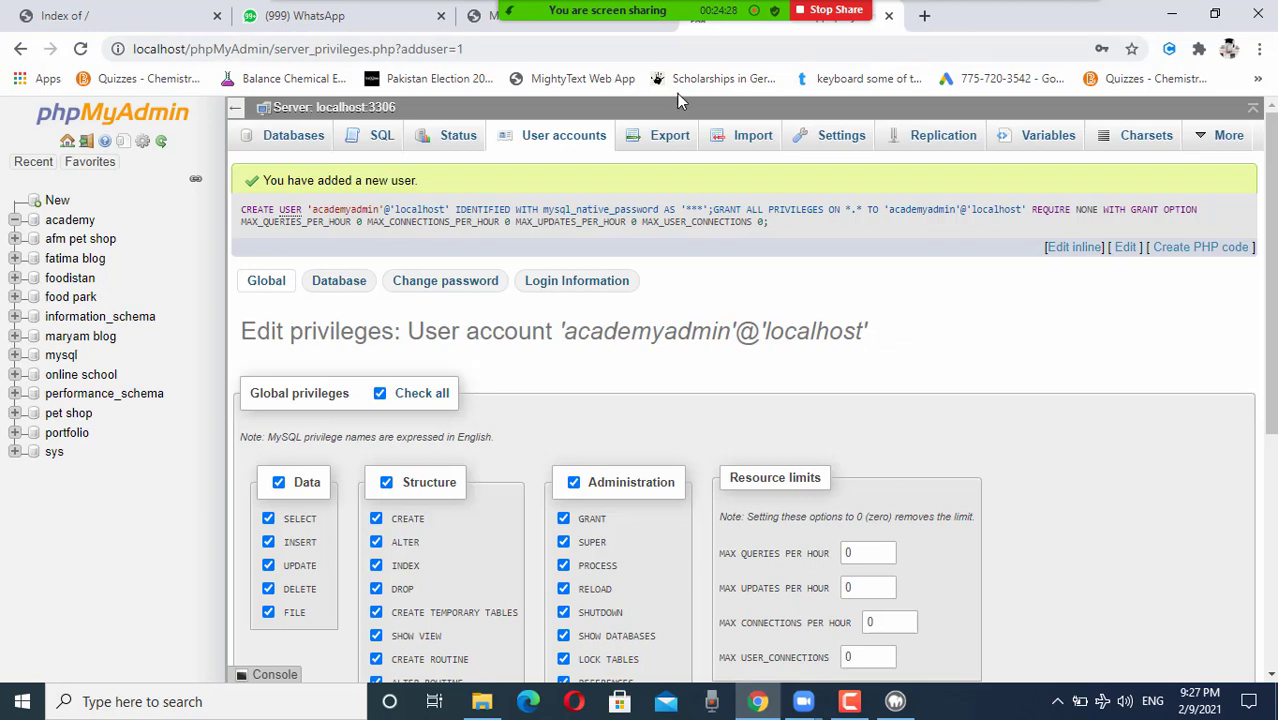
{"action": "left_click", "coordinate": [139, 10]}
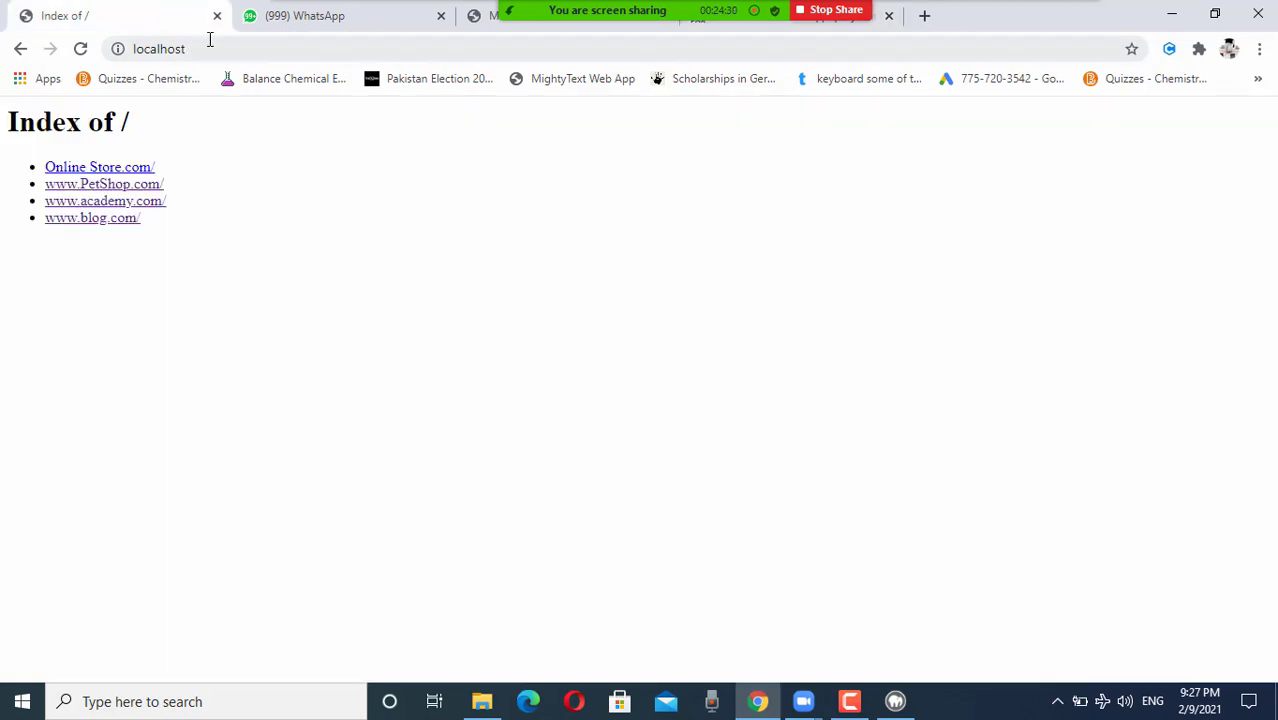
{"action": "left_click", "coordinate": [208, 42]}
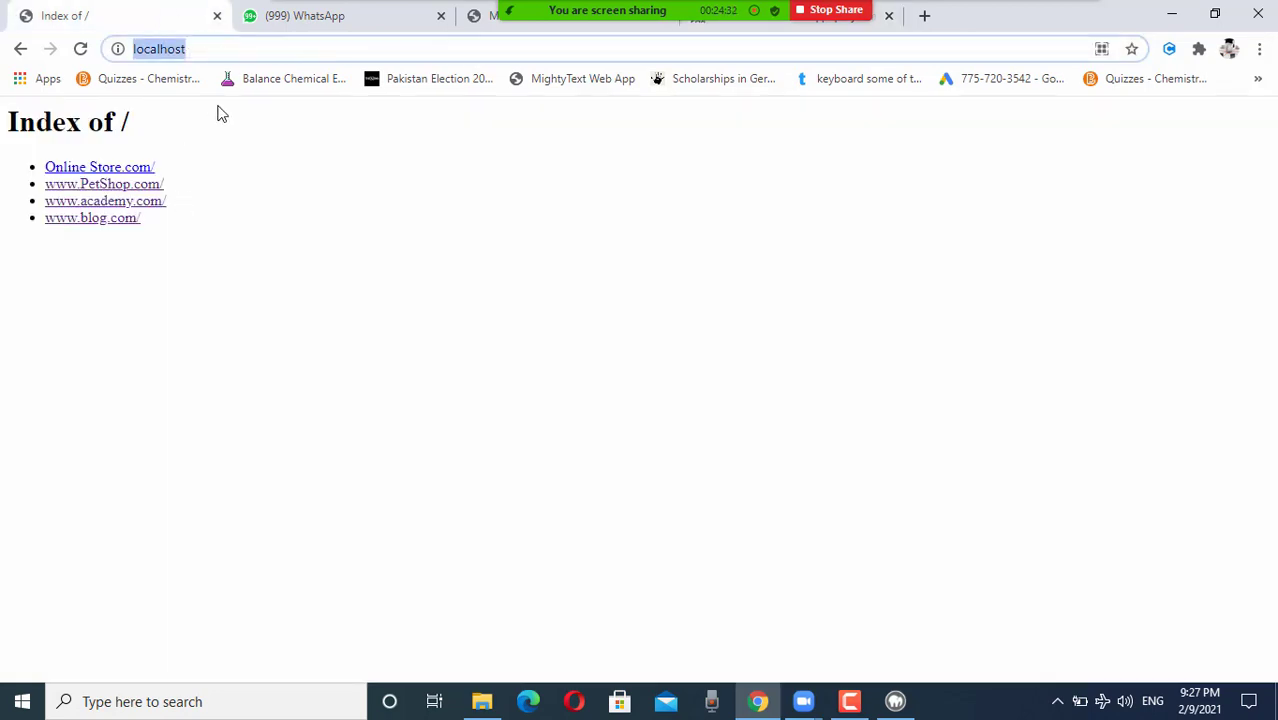
{"action": "left_click", "coordinate": [113, 207]}
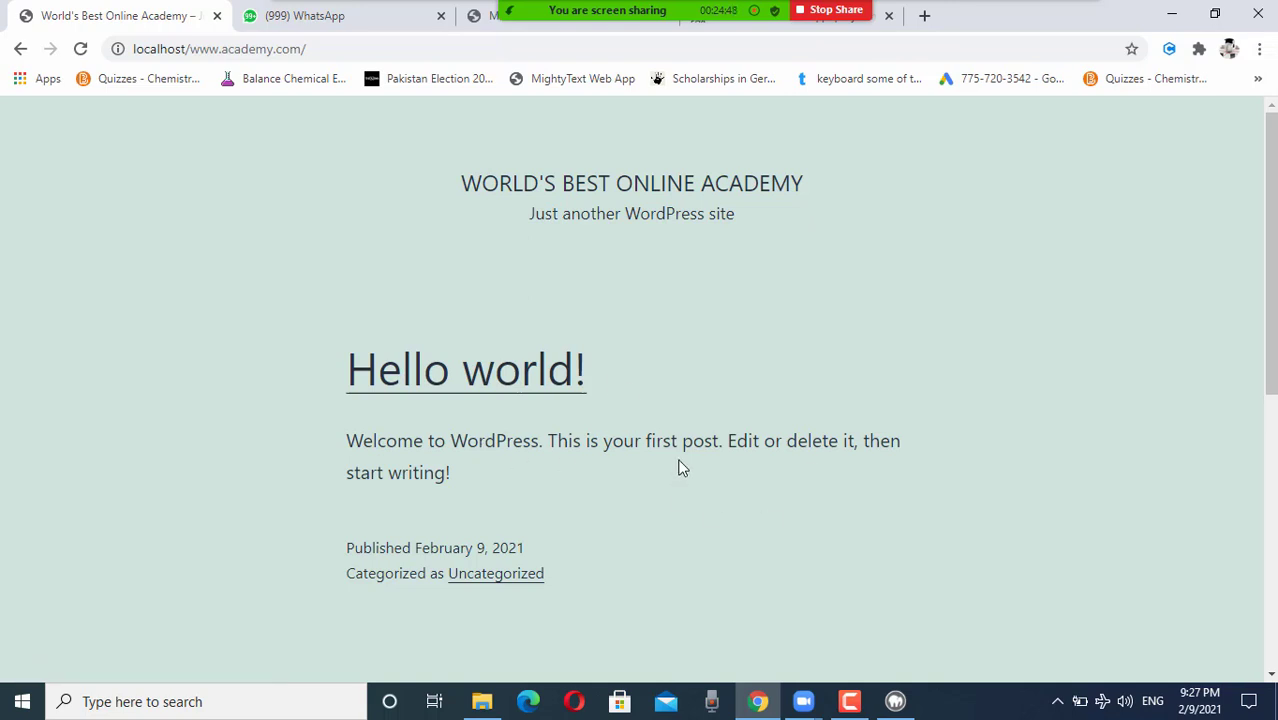
{"action": "scroll", "coordinate": [679, 468], "scroll_direction": "down", "scroll_amount": 10}
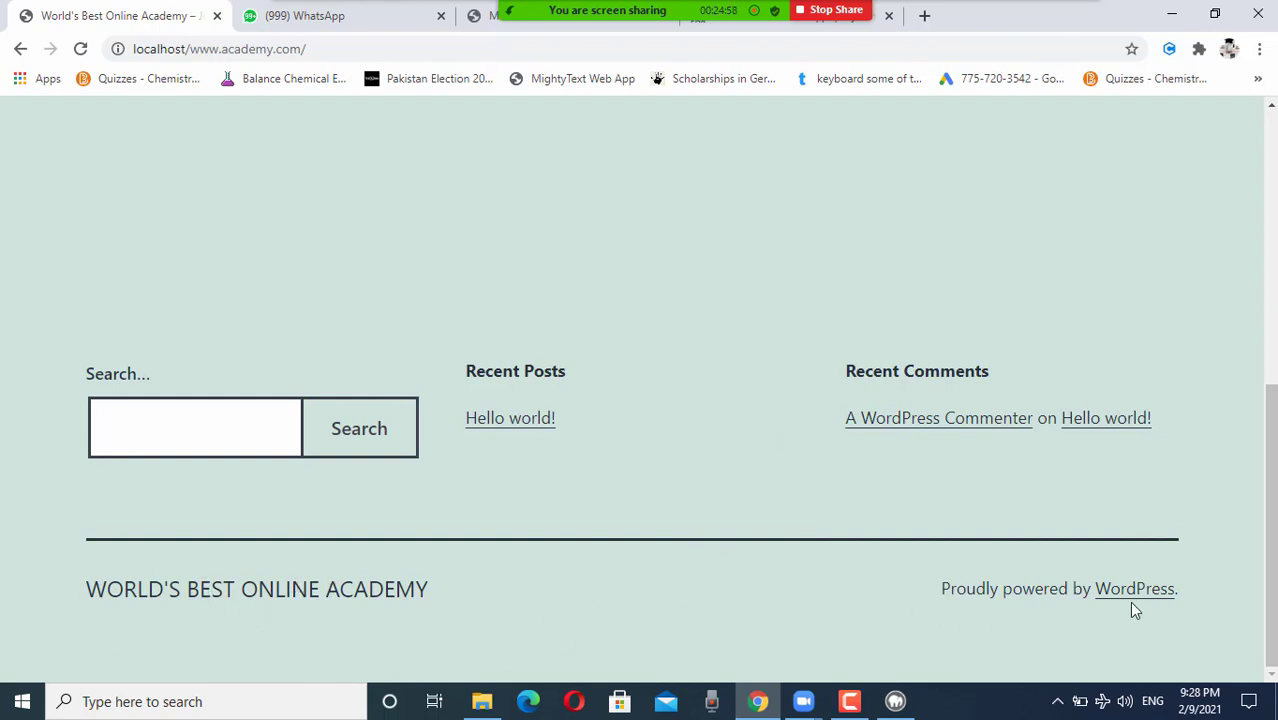
{"action": "scroll", "coordinate": [761, 491], "scroll_direction": "up", "scroll_amount": 6}
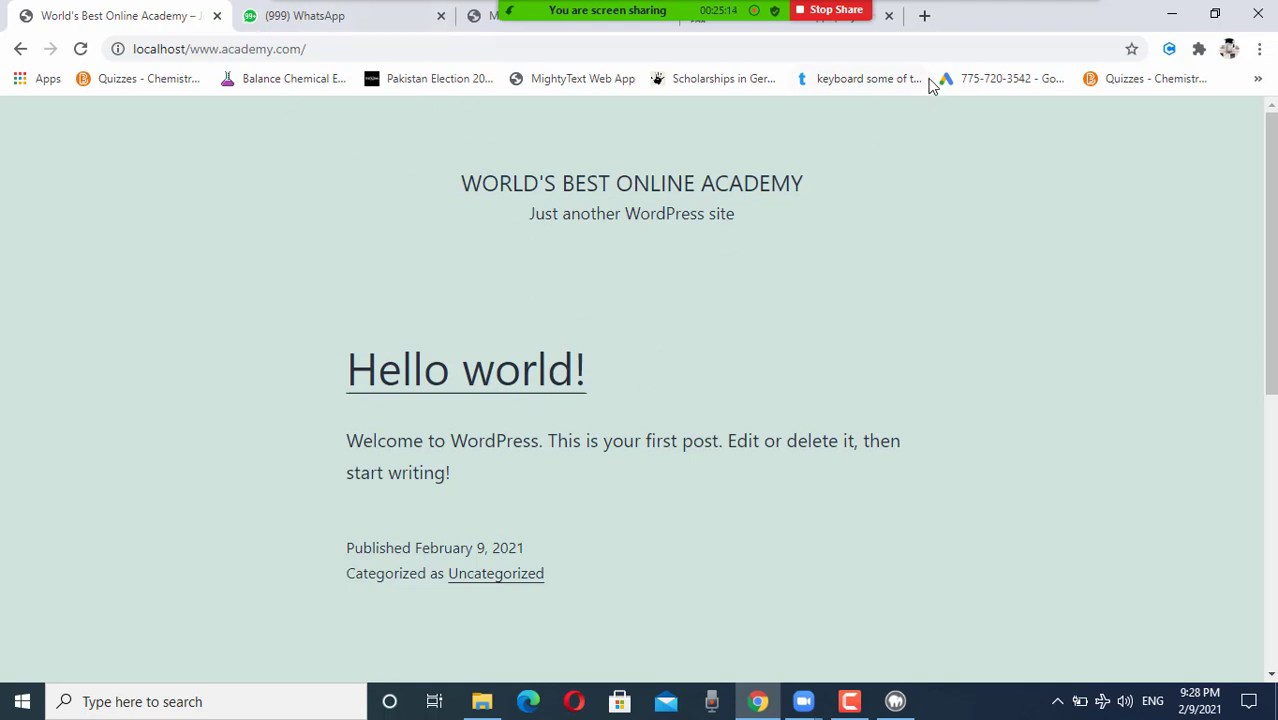
{"action": "left_click", "coordinate": [925, 16]}
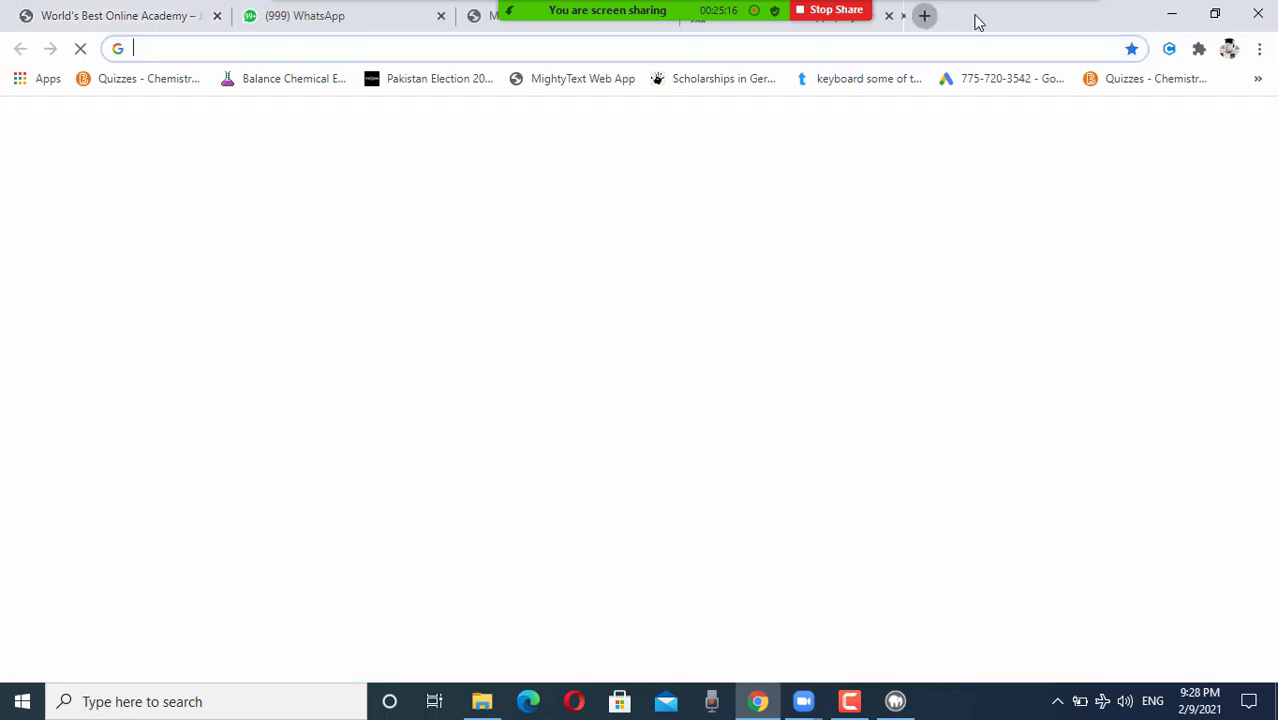
{"action": "left_click", "coordinate": [910, 48]}
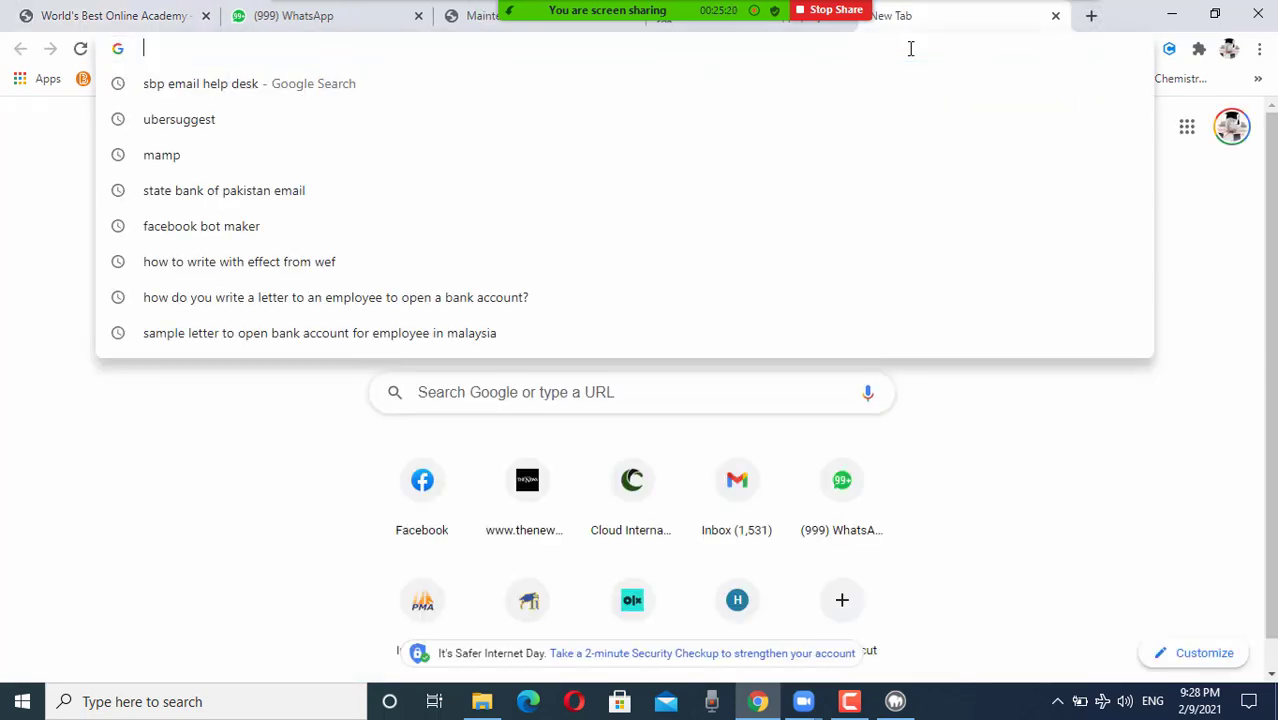
{"action": "type", "text": "localhost"}
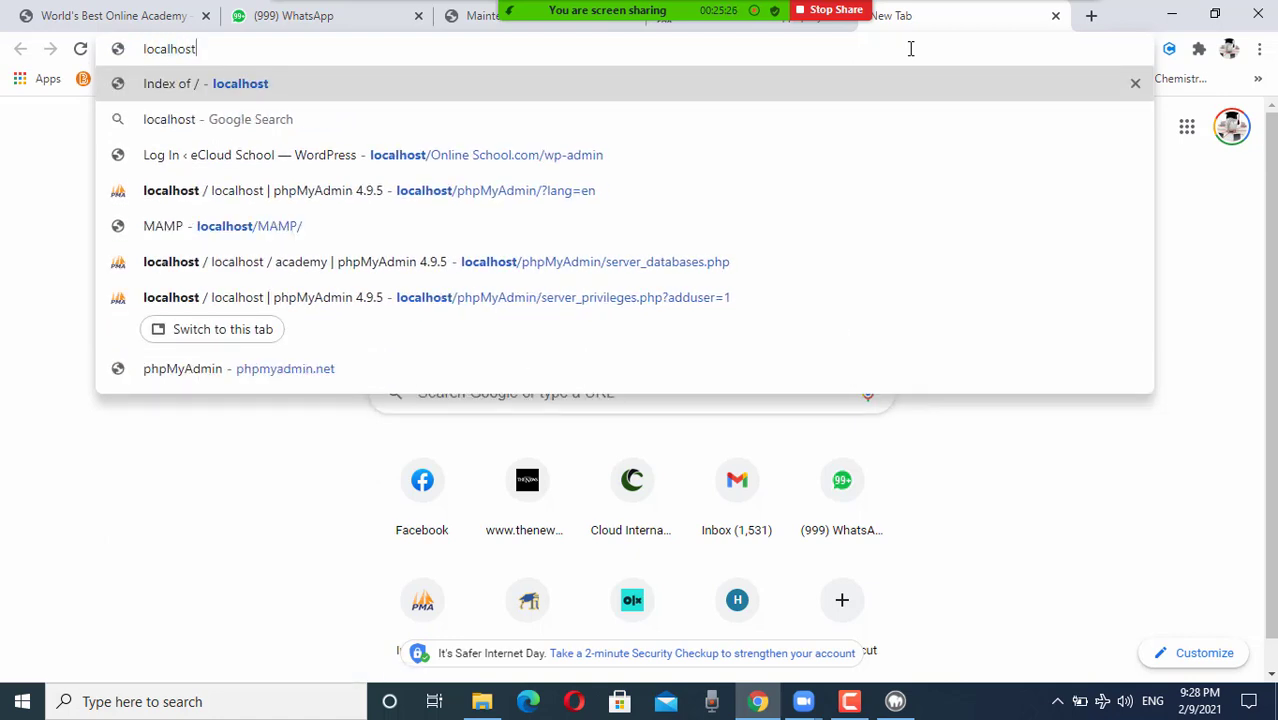
{"action": "key", "text": "Return"}
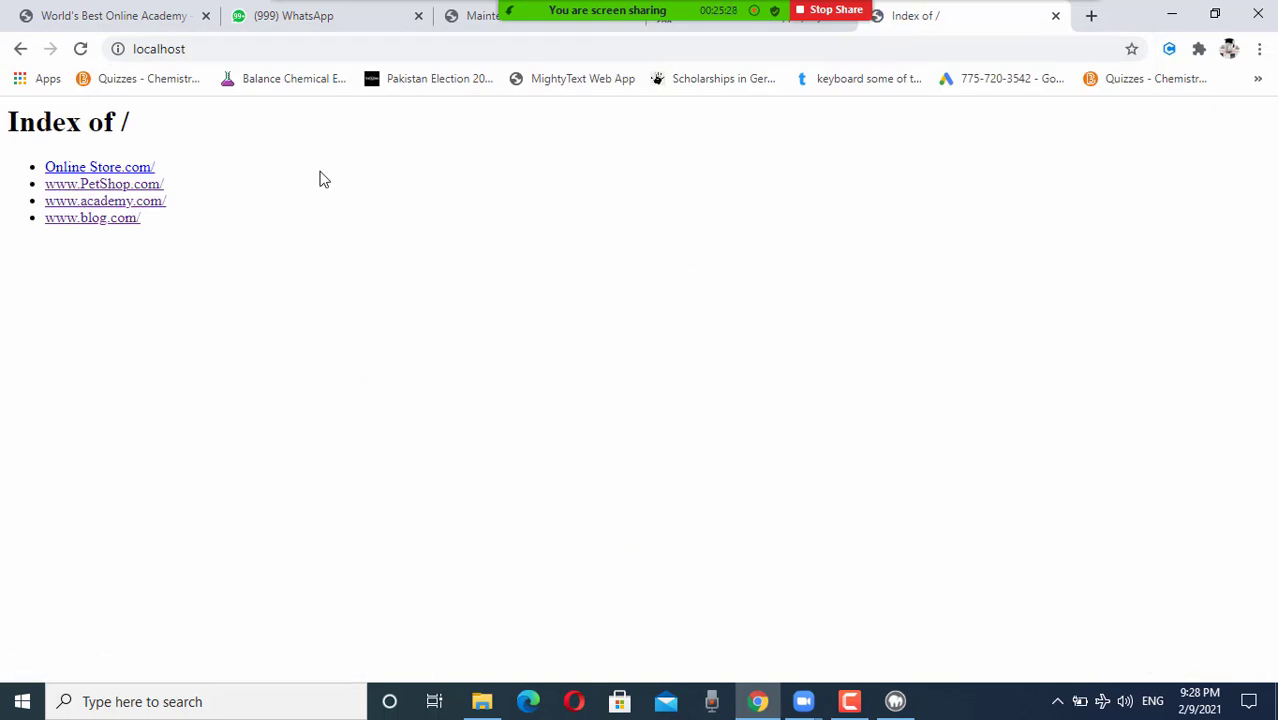
{"action": "left_click", "coordinate": [140, 208]}
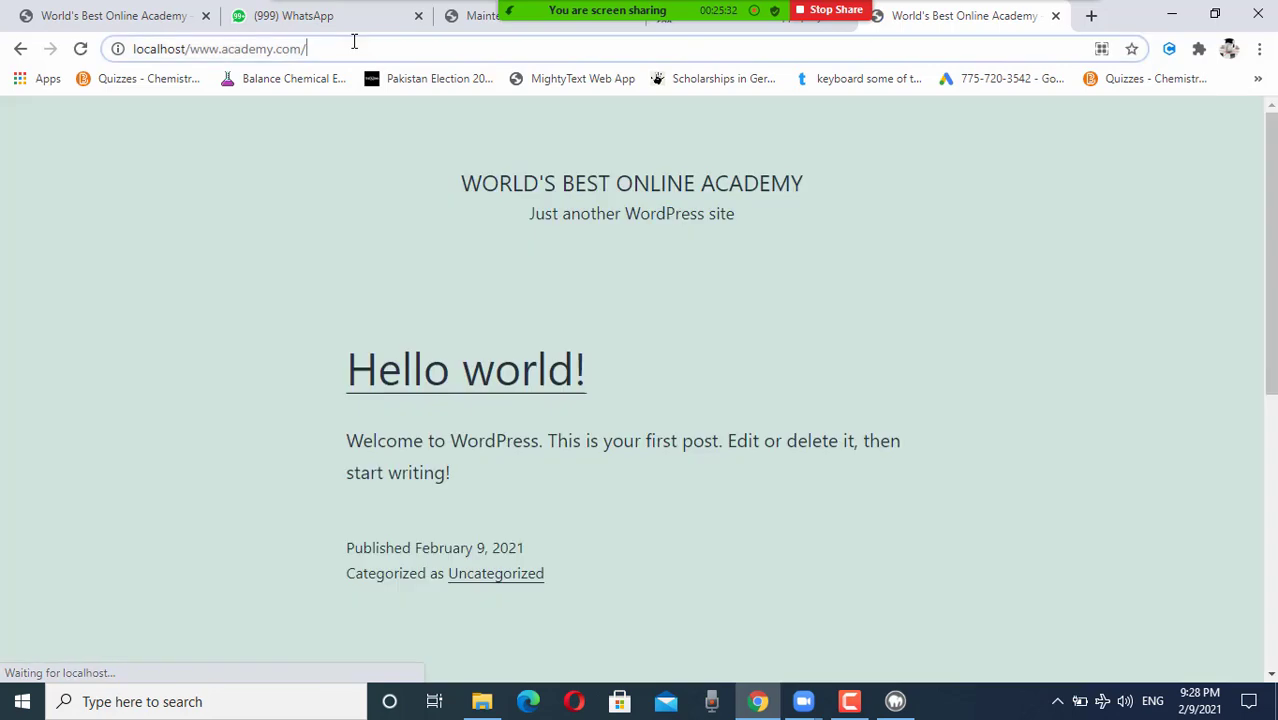
Step: Add wp-admin to the site URL and log in to the admin dashboard
{"action": "left_click", "coordinate": [352, 41]}
{"action": "left_click", "coordinate": [353, 41]}
{"action": "type", "text": "wp-admin"}
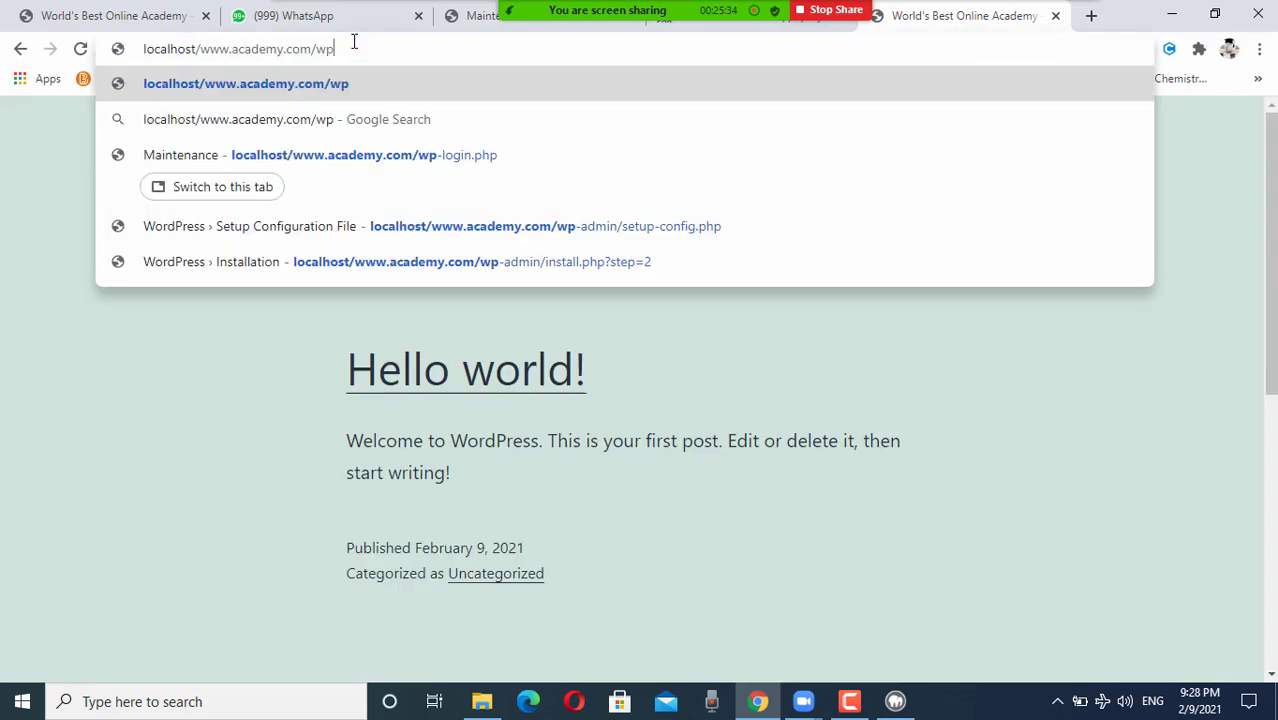
{"action": "key", "text": "Return"}
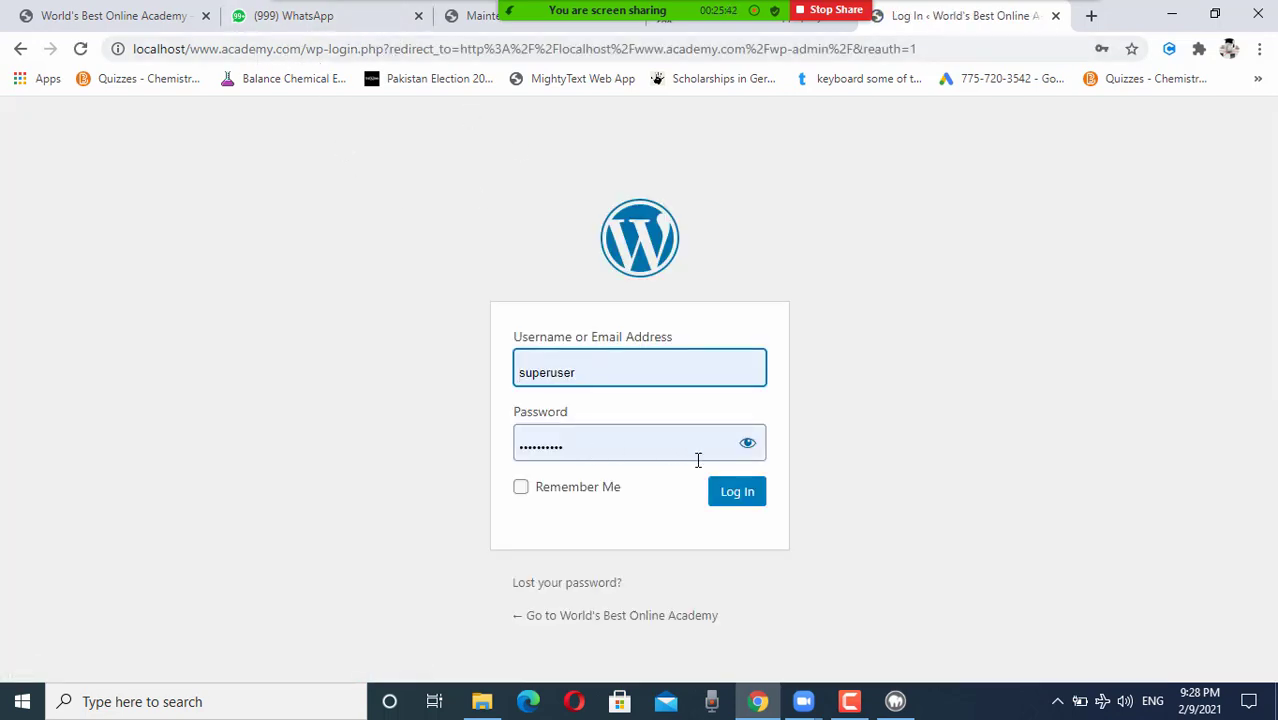
{"action": "left_click", "coordinate": [747, 446]}
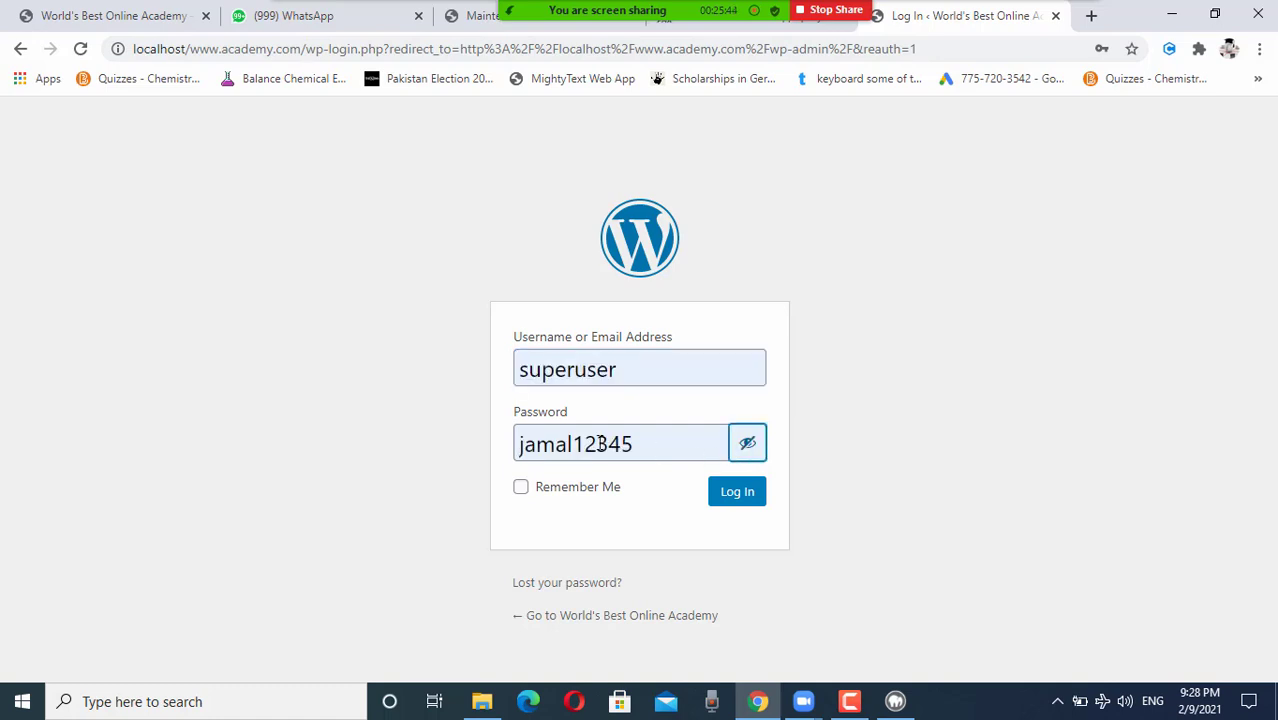
{"action": "left_click", "coordinate": [738, 493]}
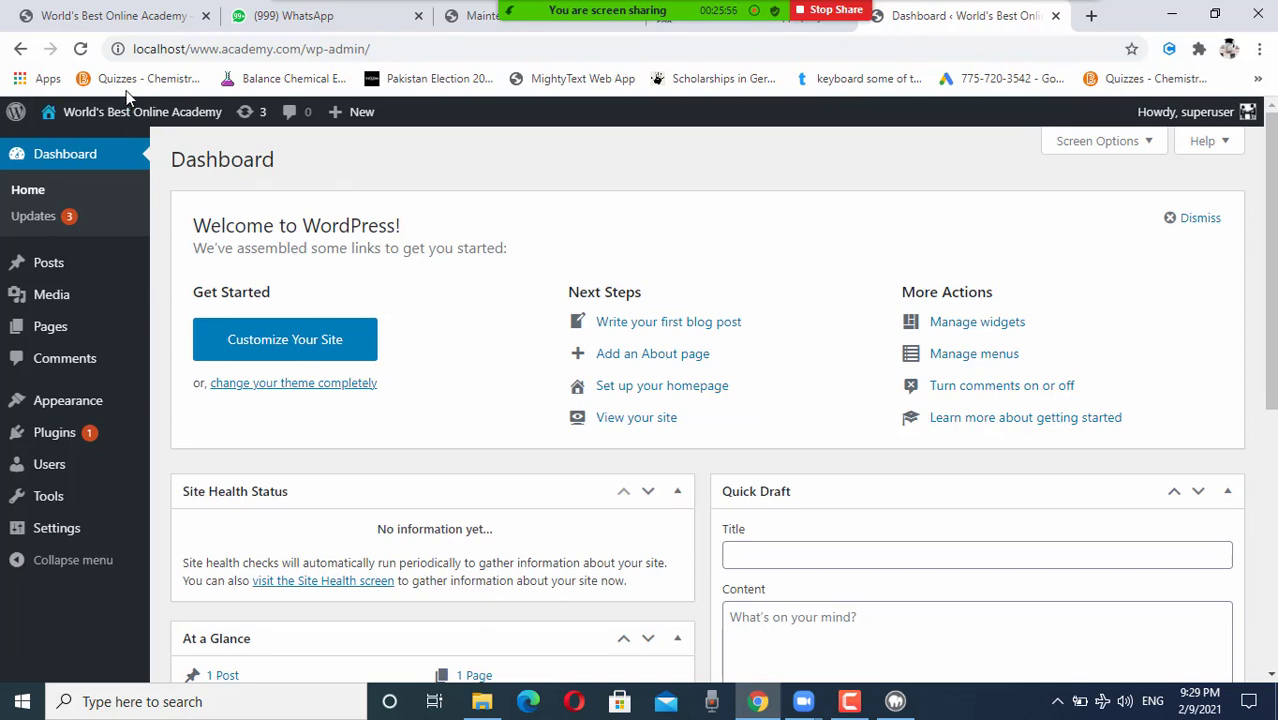
Step: Visit the live site from the admin bar's site-name menu and scroll its front page
{"action": "mouse_move", "coordinate": [114, 112]}
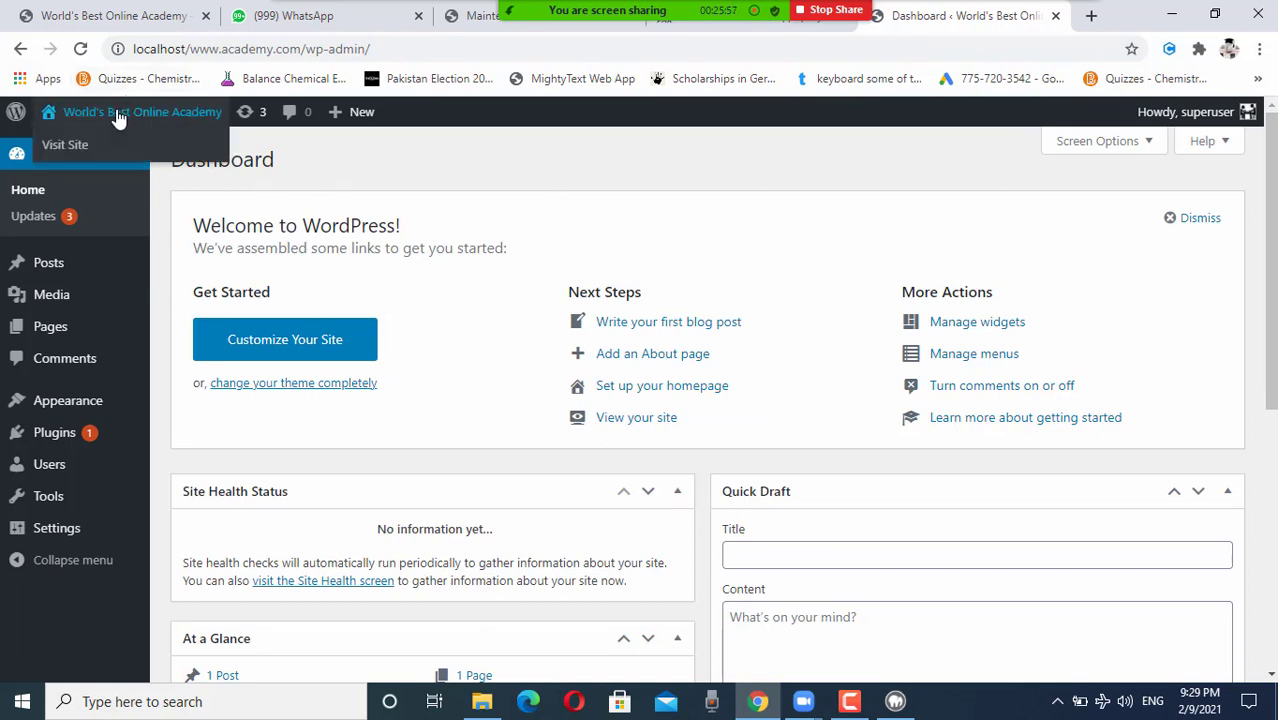
{"action": "left_click", "coordinate": [71, 148]}
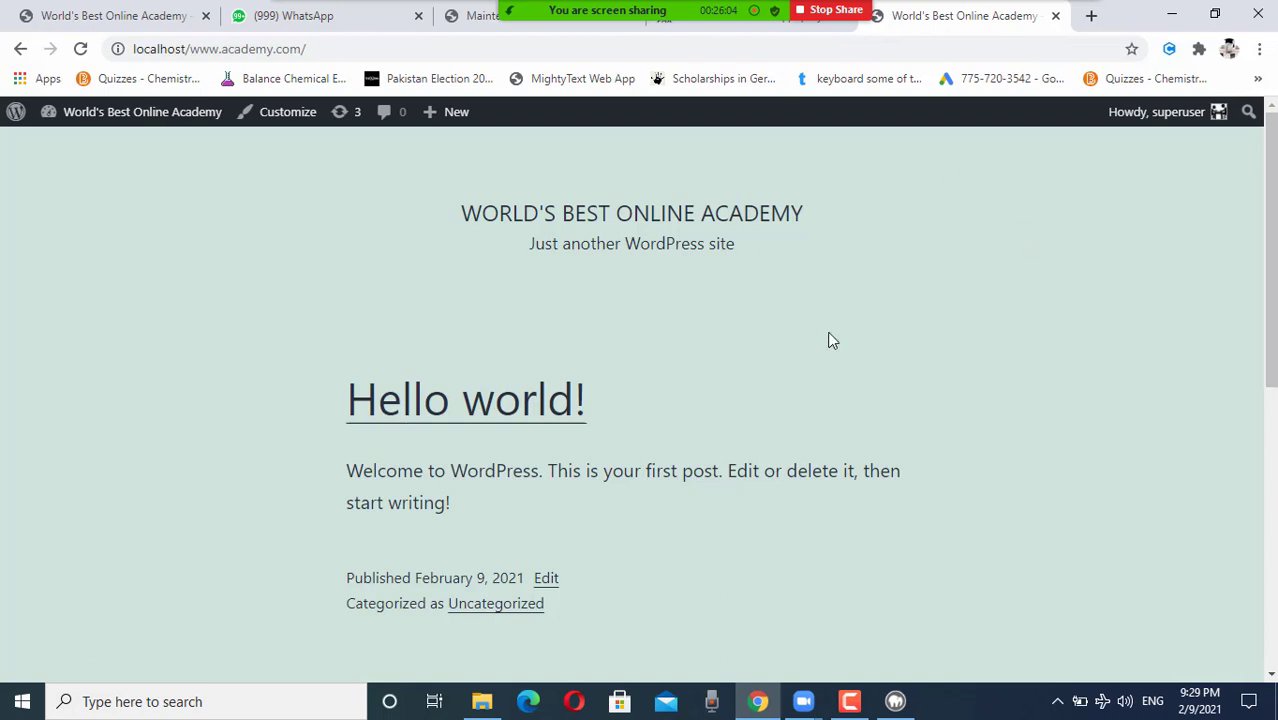
{"action": "scroll", "coordinate": [516, 324], "scroll_direction": "down", "scroll_amount": 6}
{"action": "scroll", "coordinate": [516, 324], "scroll_direction": "up", "scroll_amount": 6}
Step: Open the Customizer and scroll the Twenty Twenty-One home page preview
{"action": "left_click", "coordinate": [272, 119]}
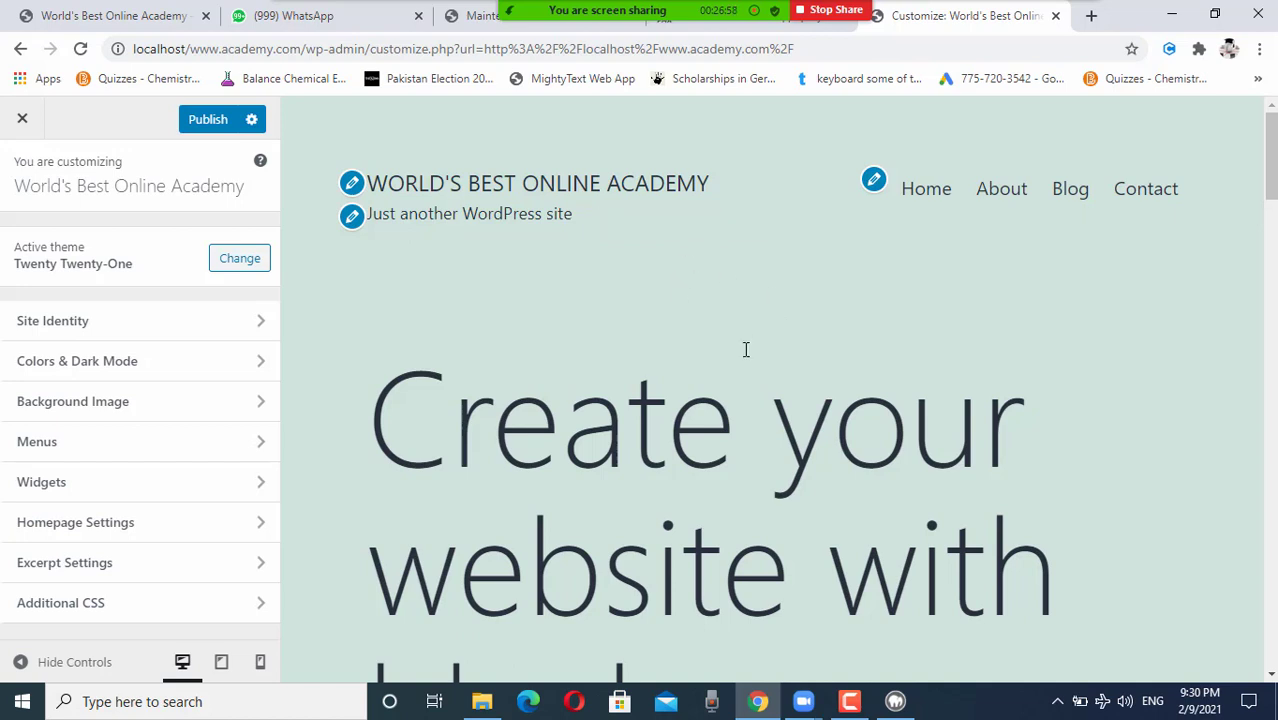
{"action": "scroll", "coordinate": [745, 350], "scroll_direction": "down", "scroll_amount": 3}
{"action": "mouse_move", "coordinate": [755, 34]}
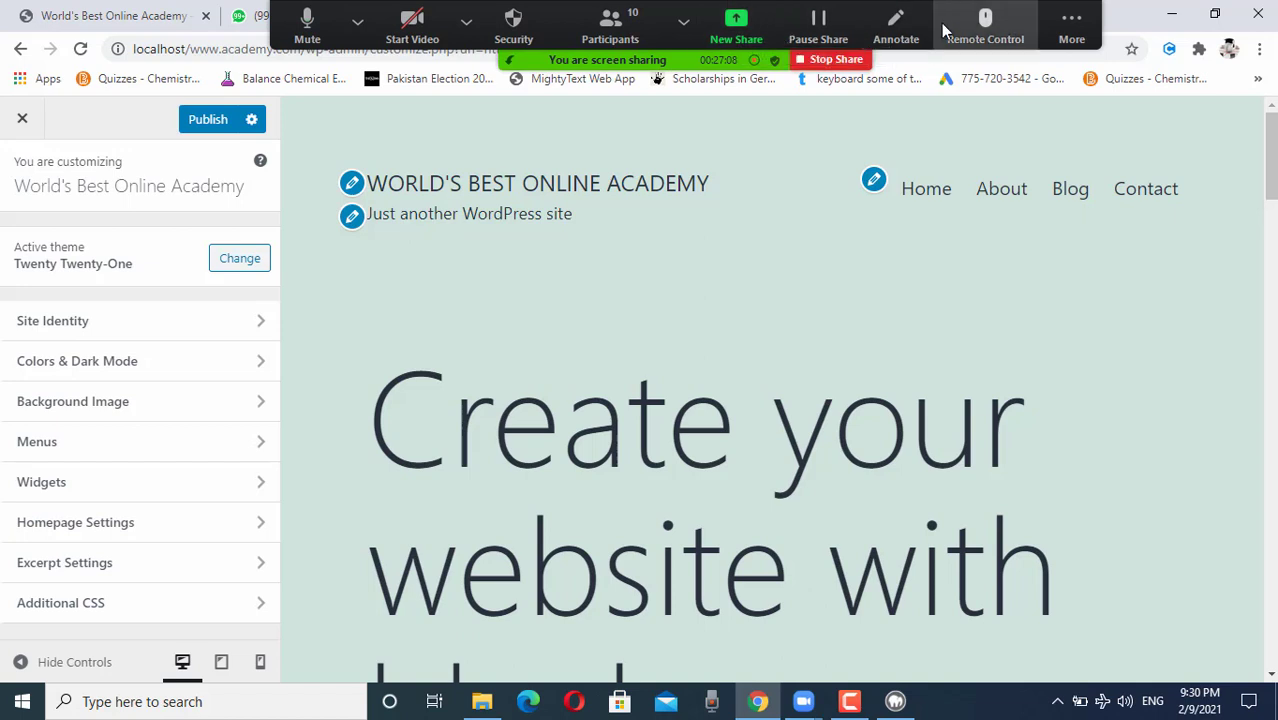
Step: End the Zoom screen share and meeting recording, then bring up Camtasia's controls
{"action": "left_click", "coordinate": [817, 60]}
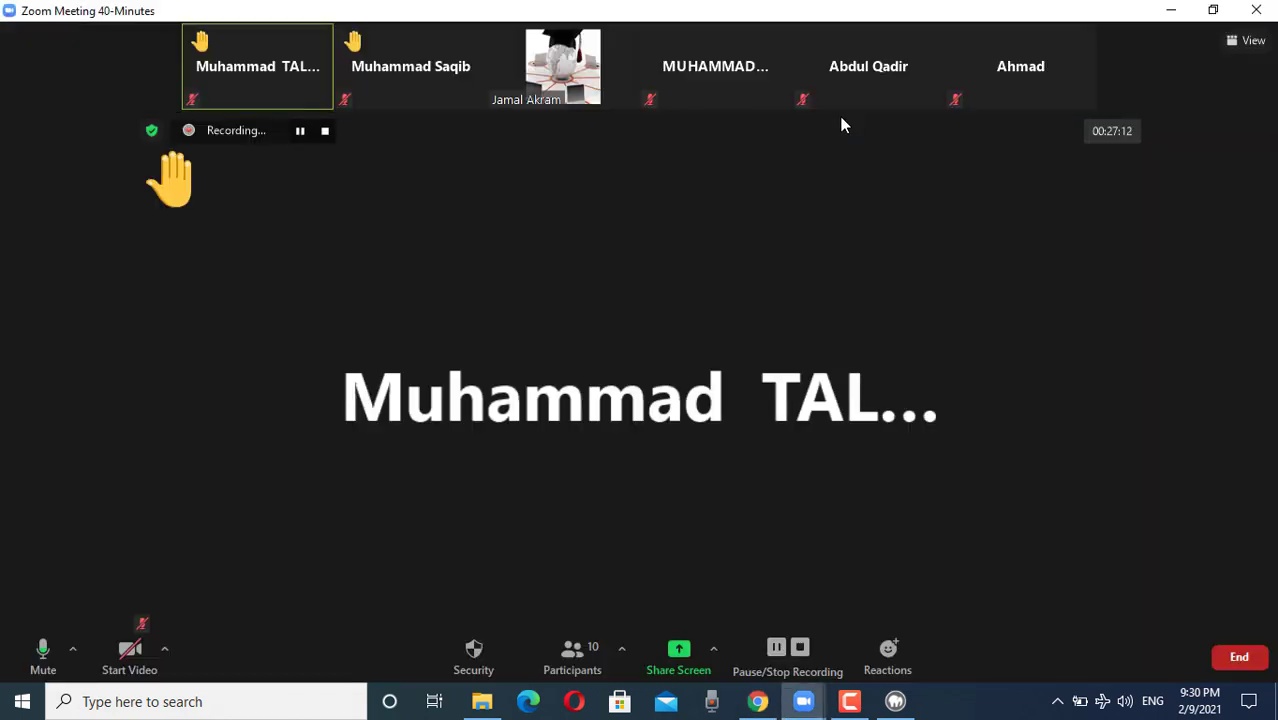
{"action": "left_click", "coordinate": [800, 650]}
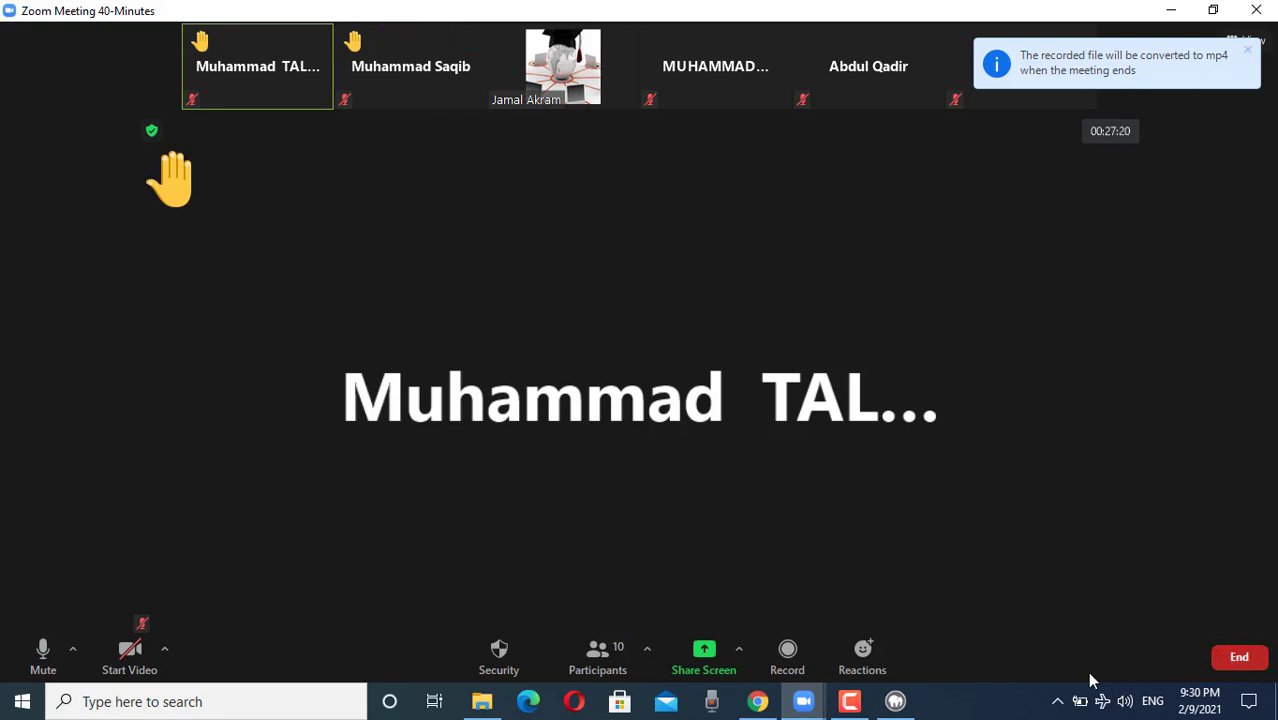
{"action": "left_click", "coordinate": [850, 700]}
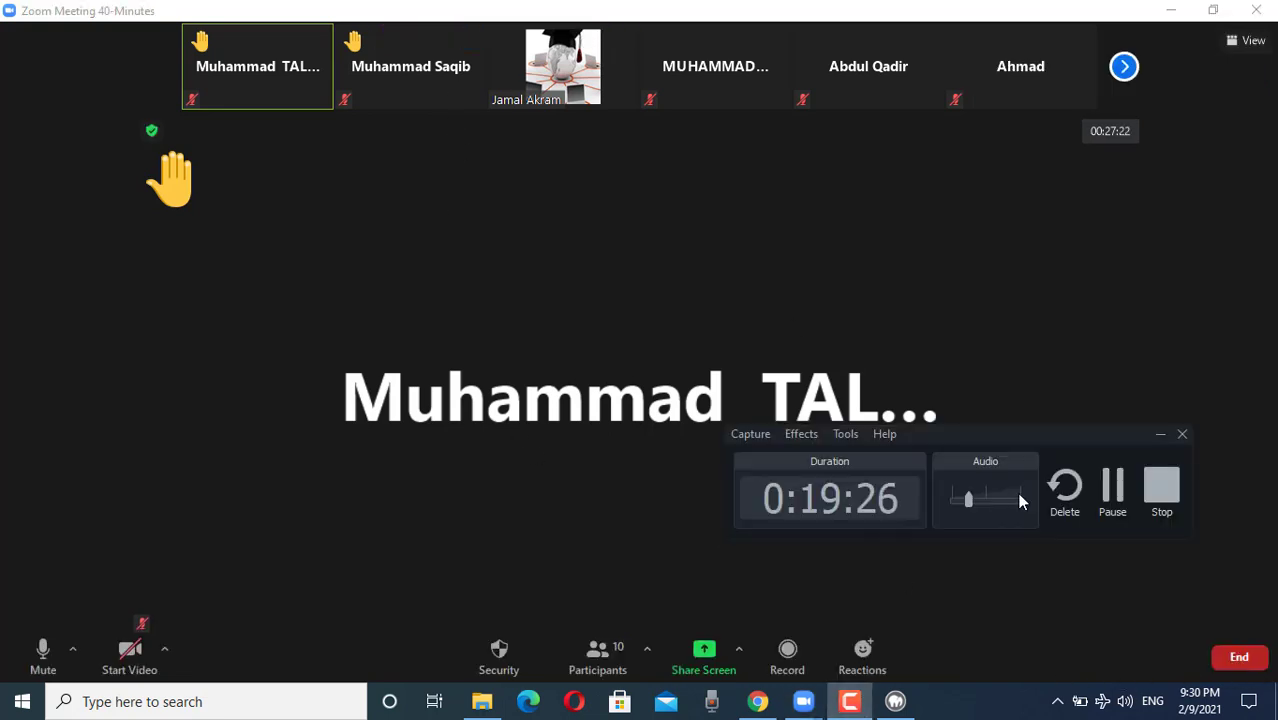